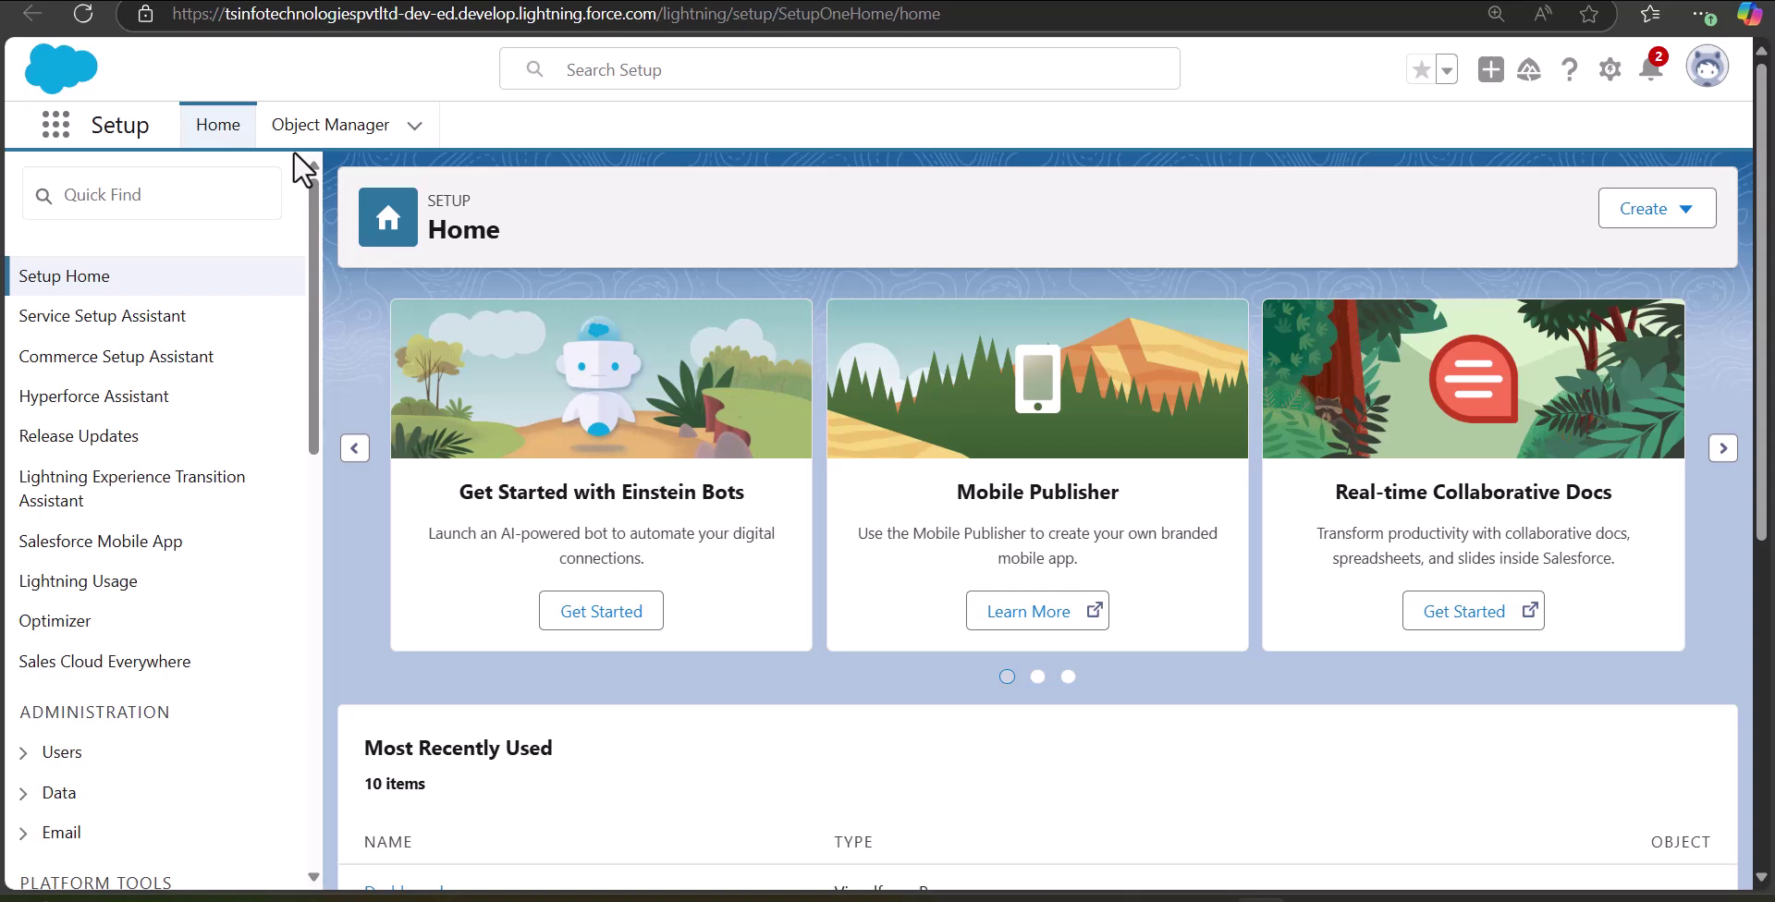
Step: Search the App Launcher for 'Account' and open the Accounts list
click(59, 134)
text(Aa)
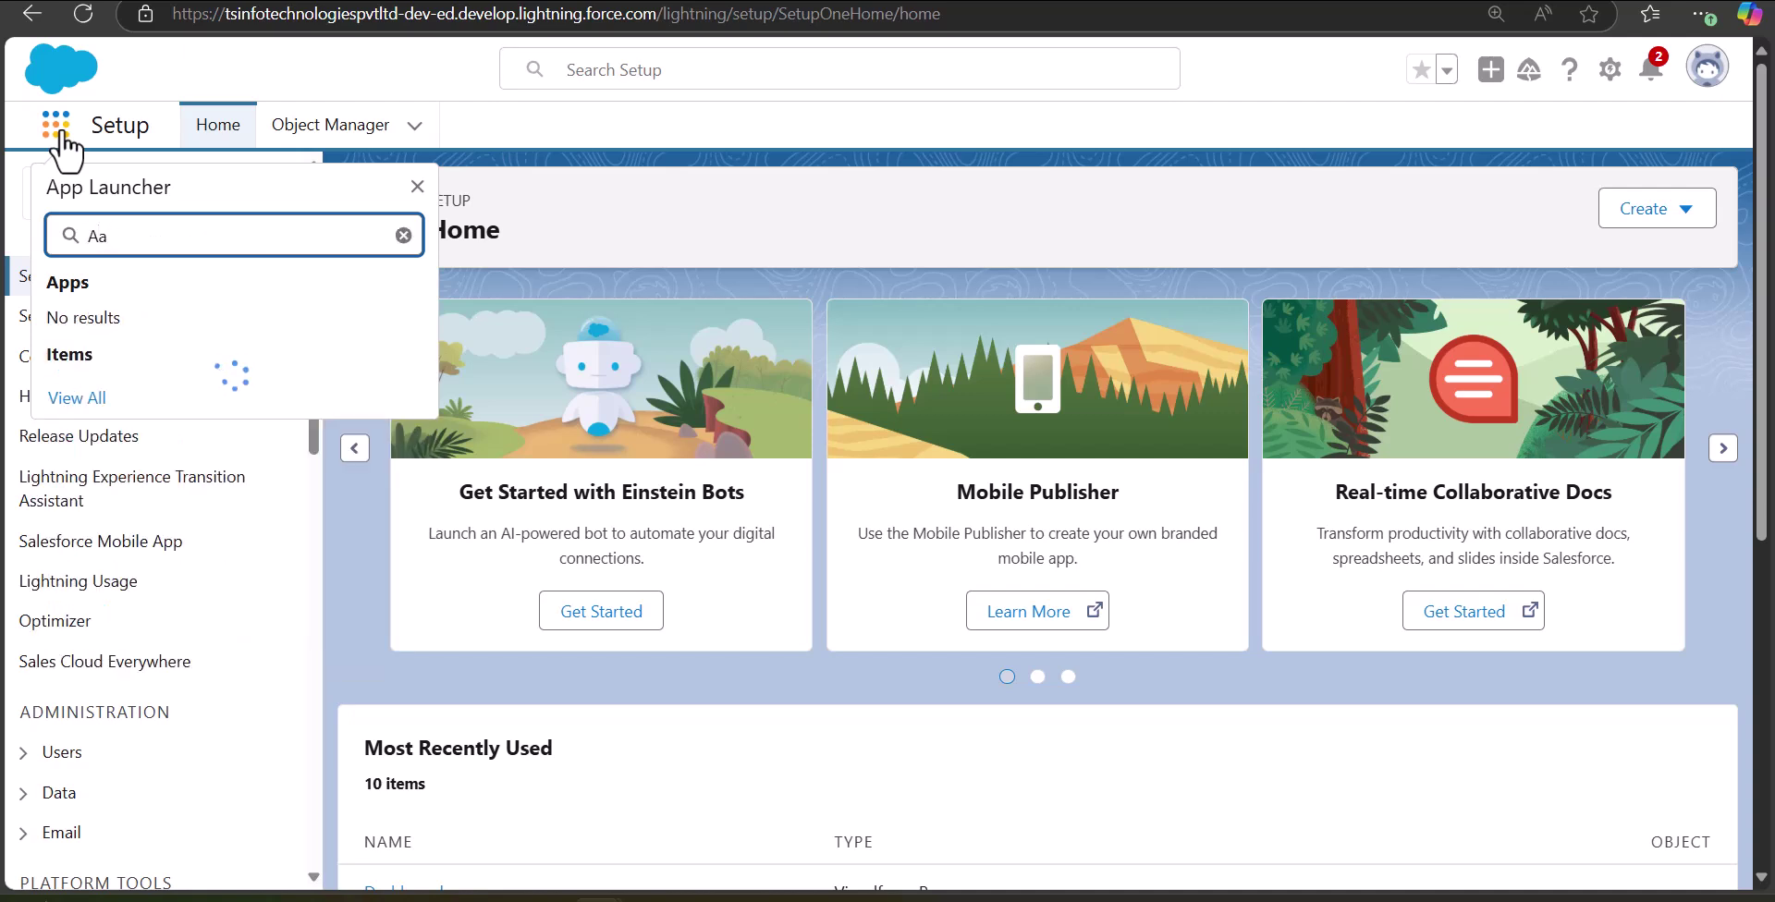
key(BackSpace)
text(ccount)
click(192, 431)
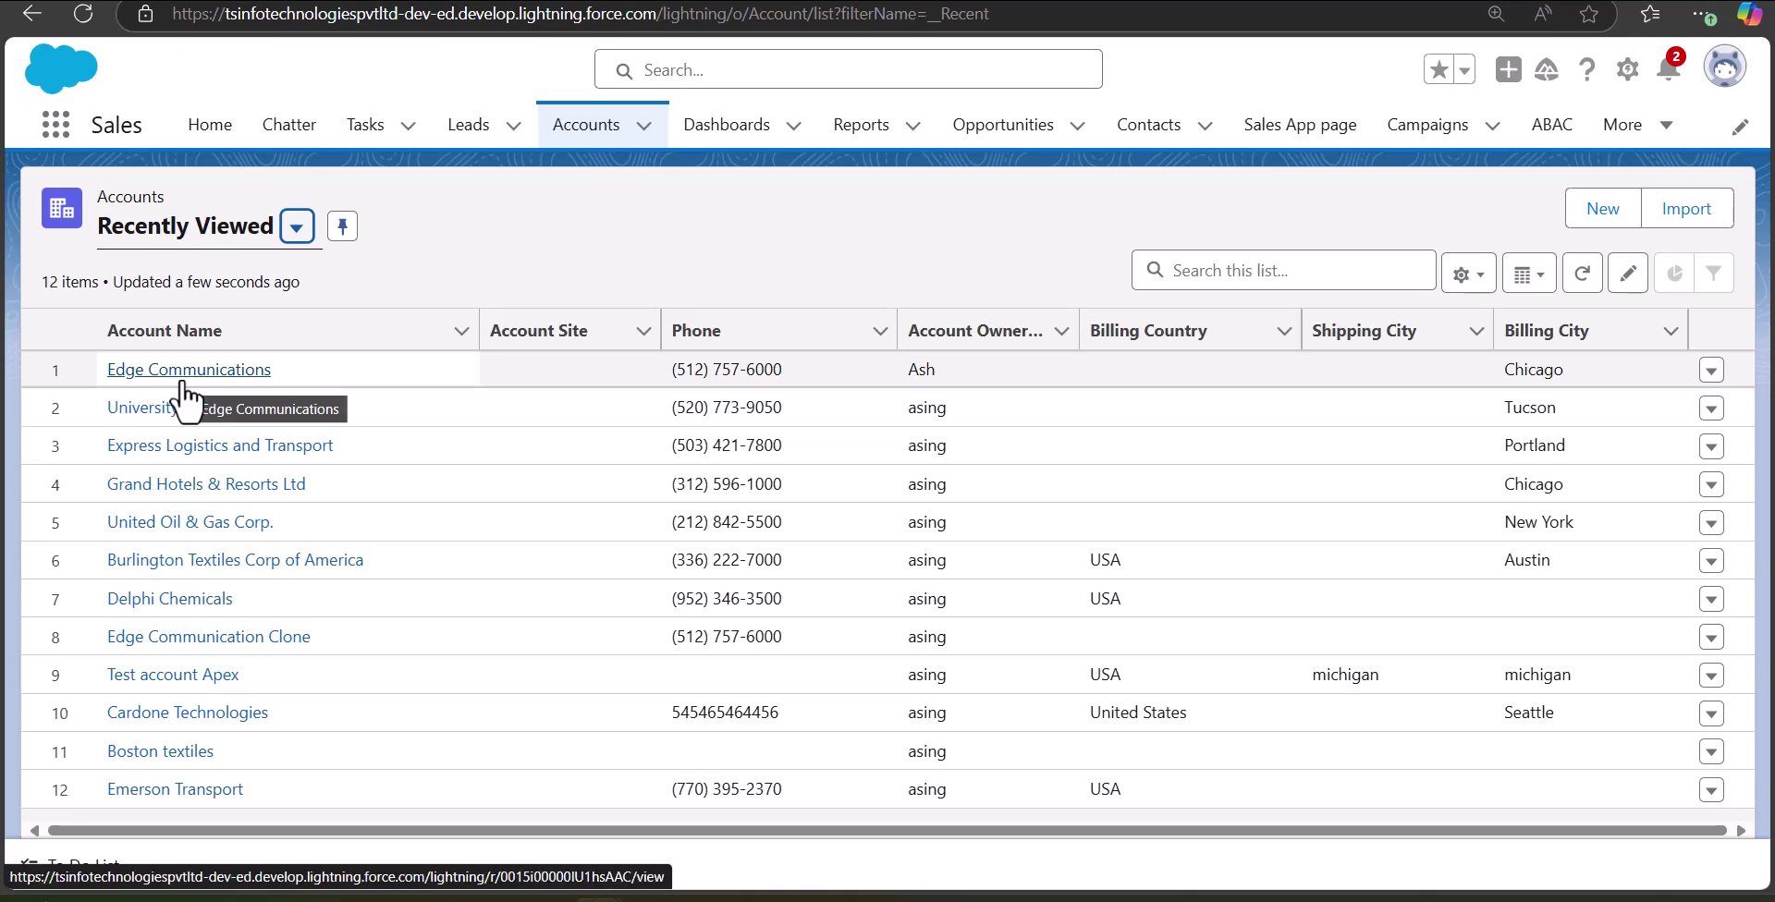
Step: Open the University of Arizona account and scroll down to its Cases list
click(185, 408)
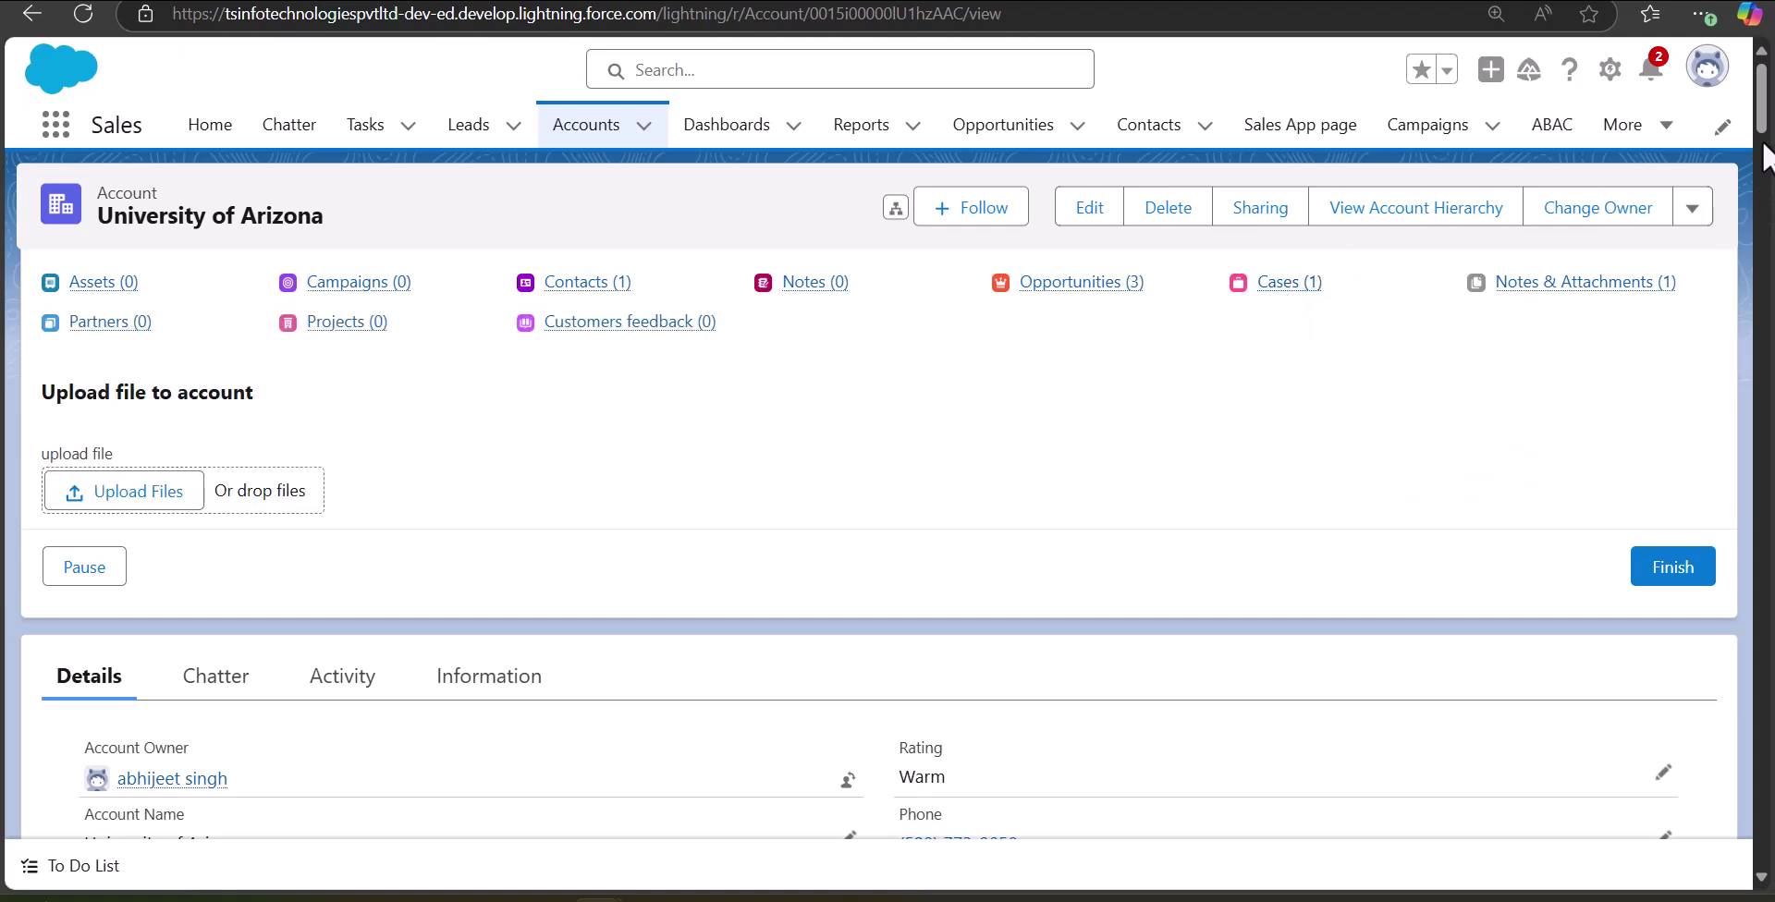
scroll(1763, 185, down, 5)
scroll(1734, 547, down, 15)
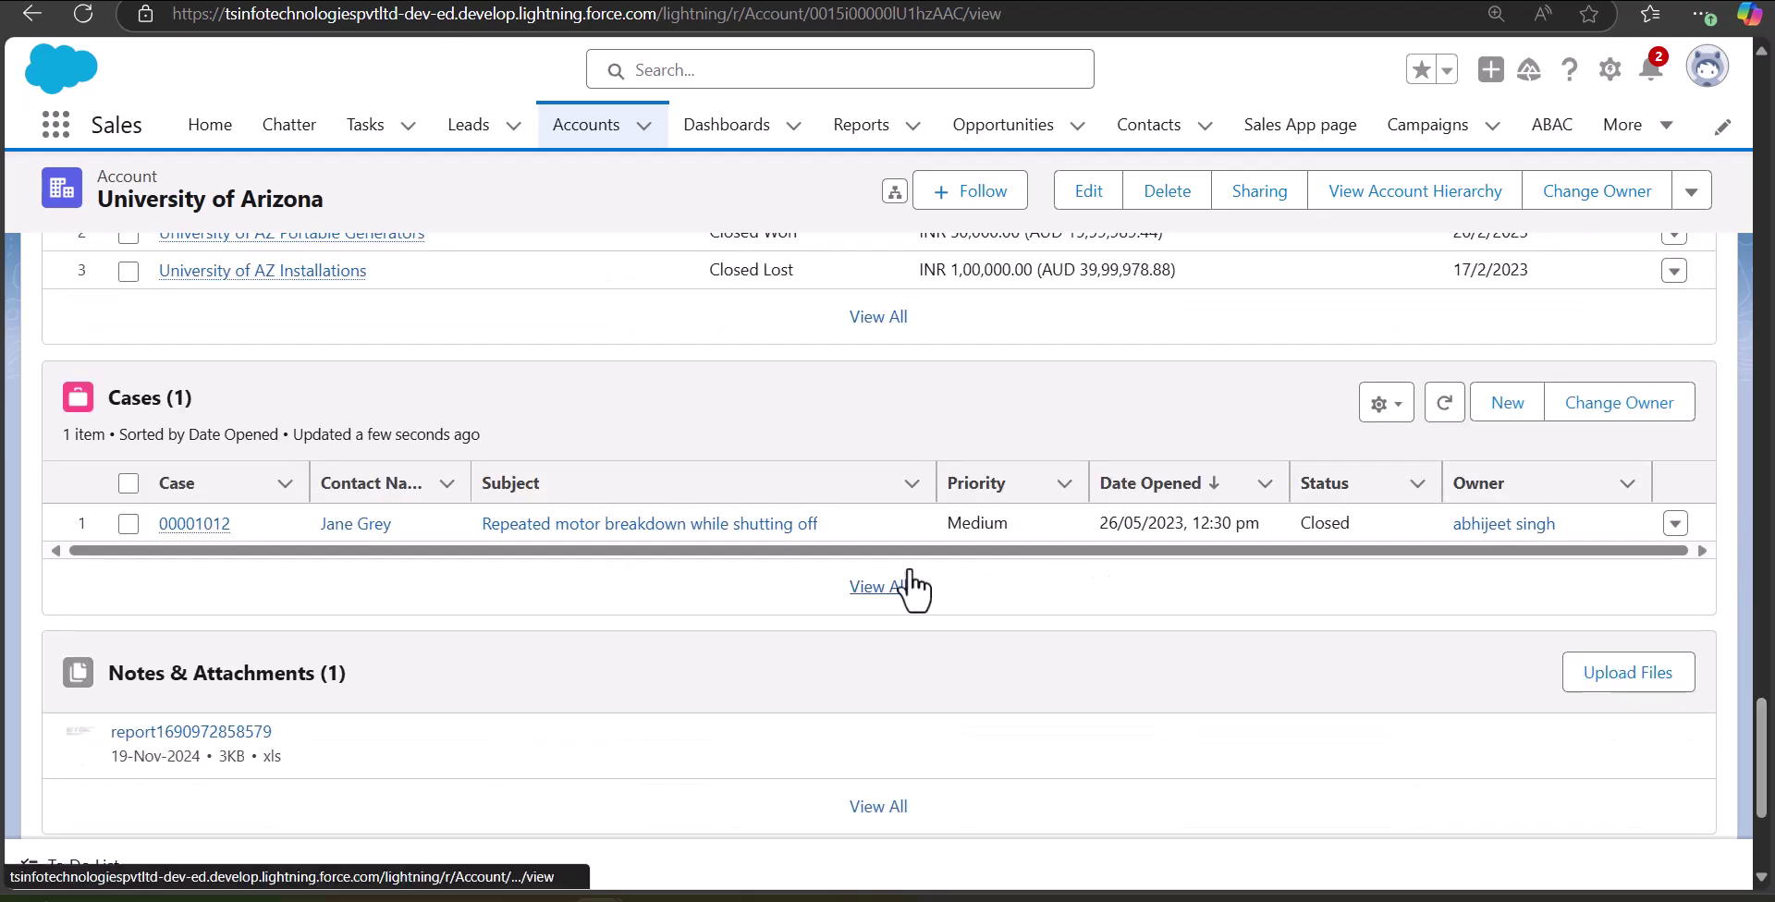
Step: Start a new Product-type case for the account, then discard it without saving
click(1505, 405)
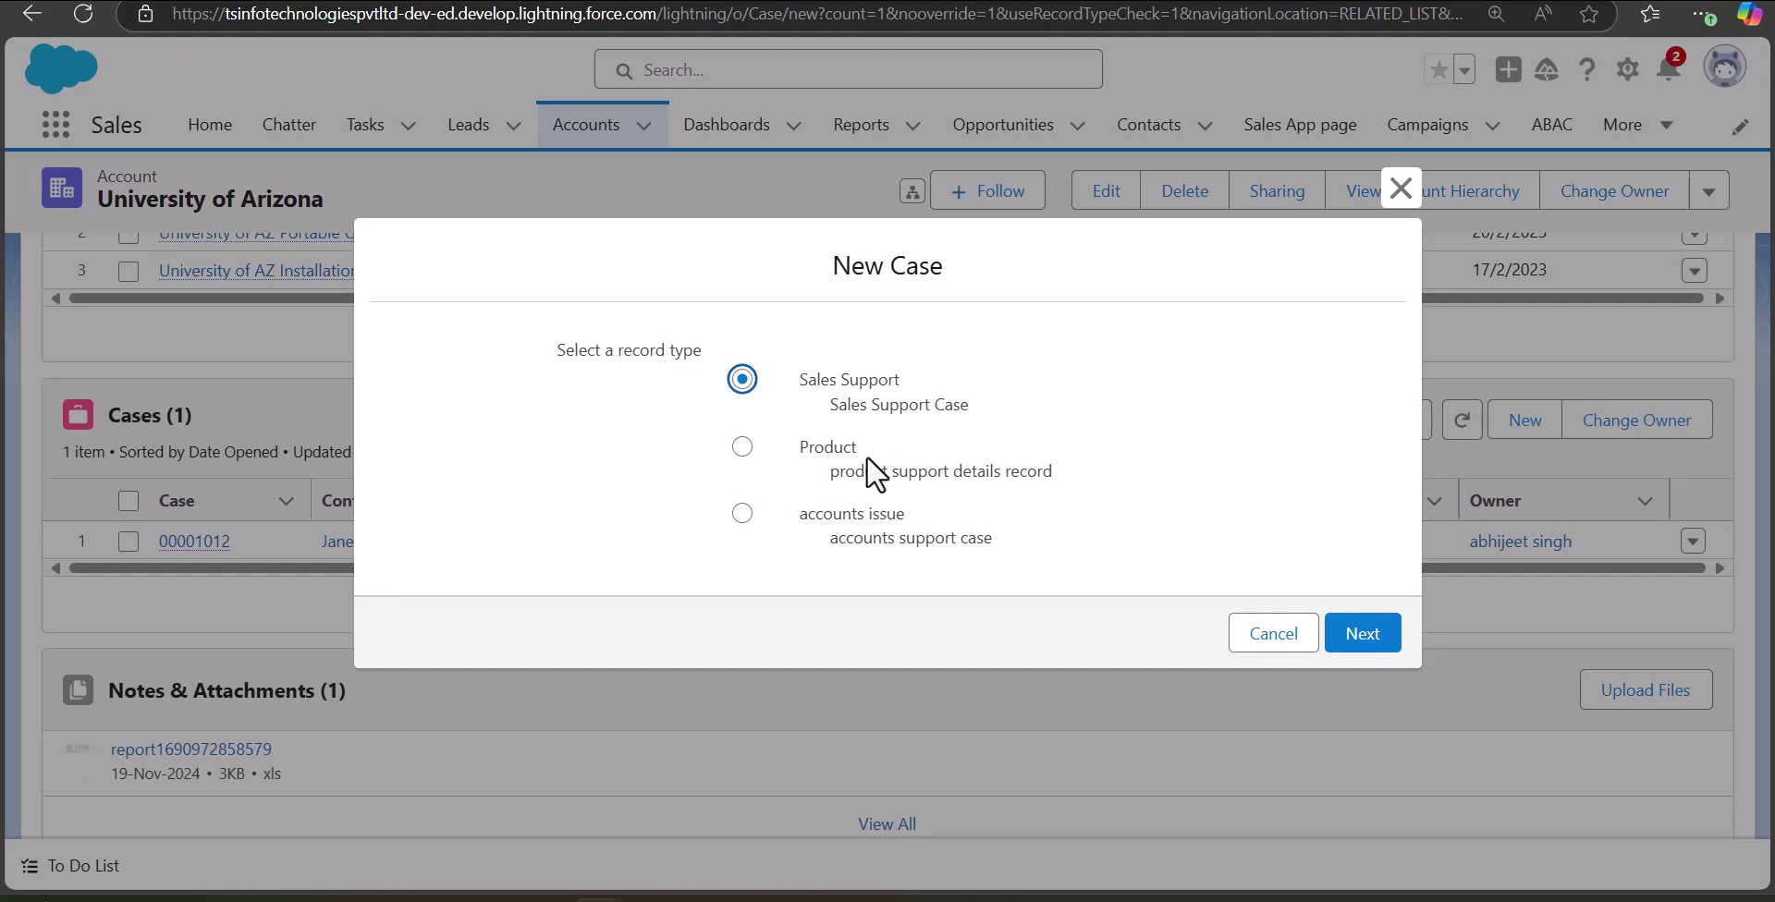
click(744, 449)
click(1385, 634)
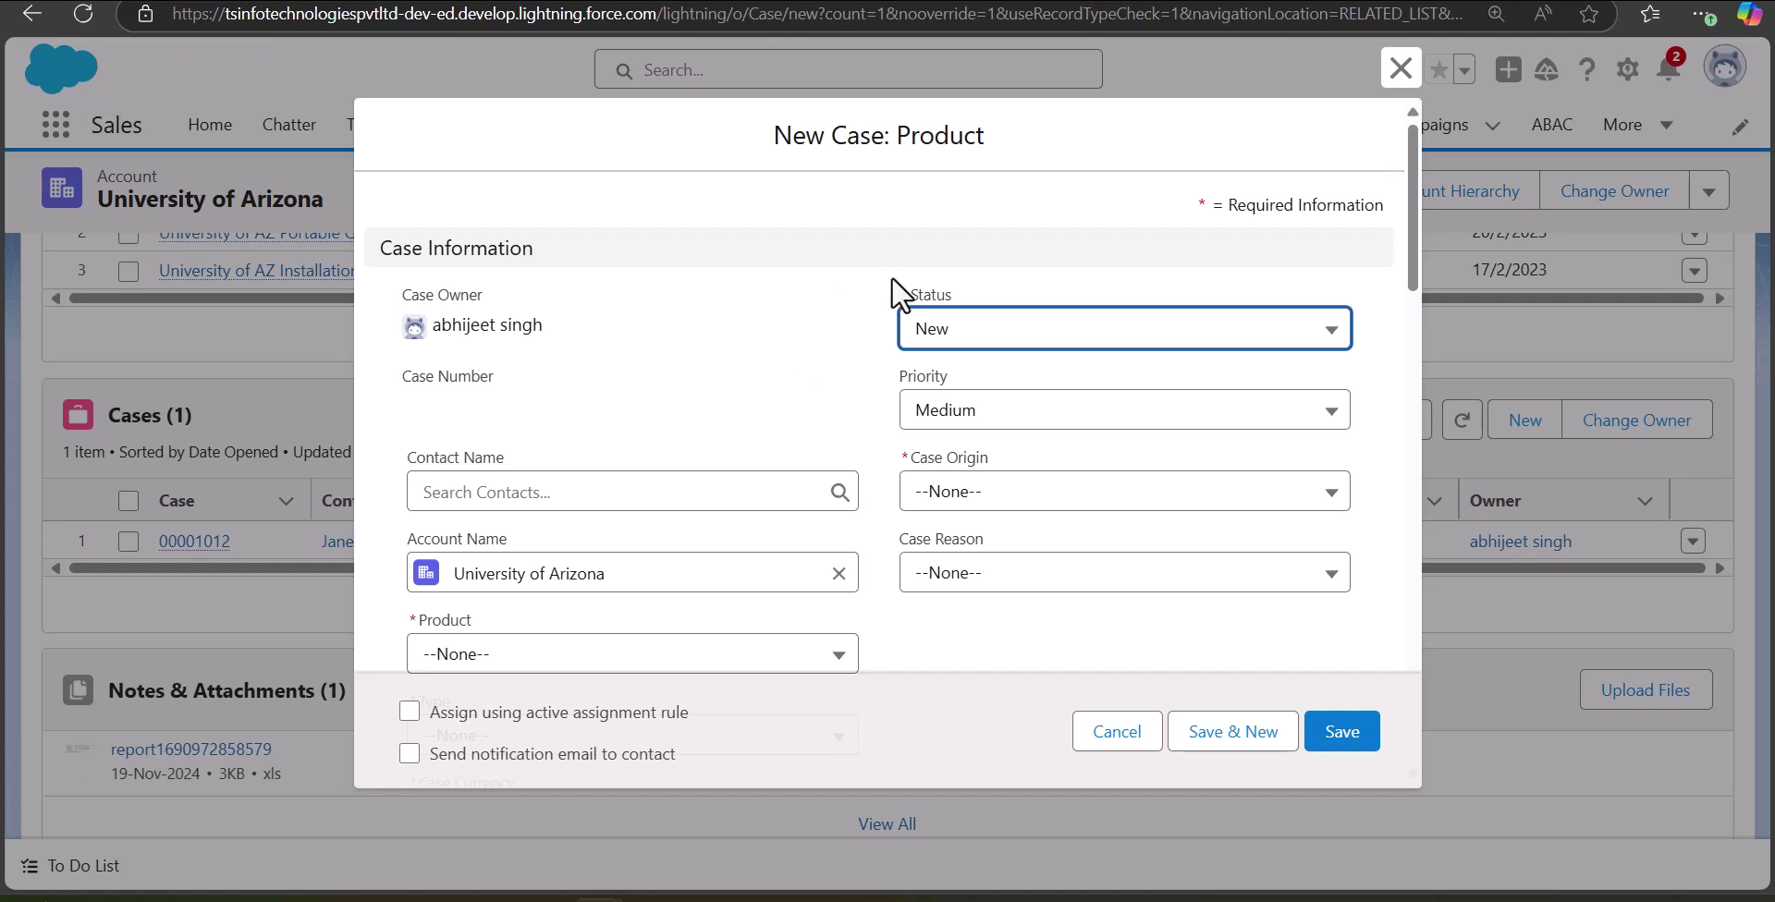
click(723, 647)
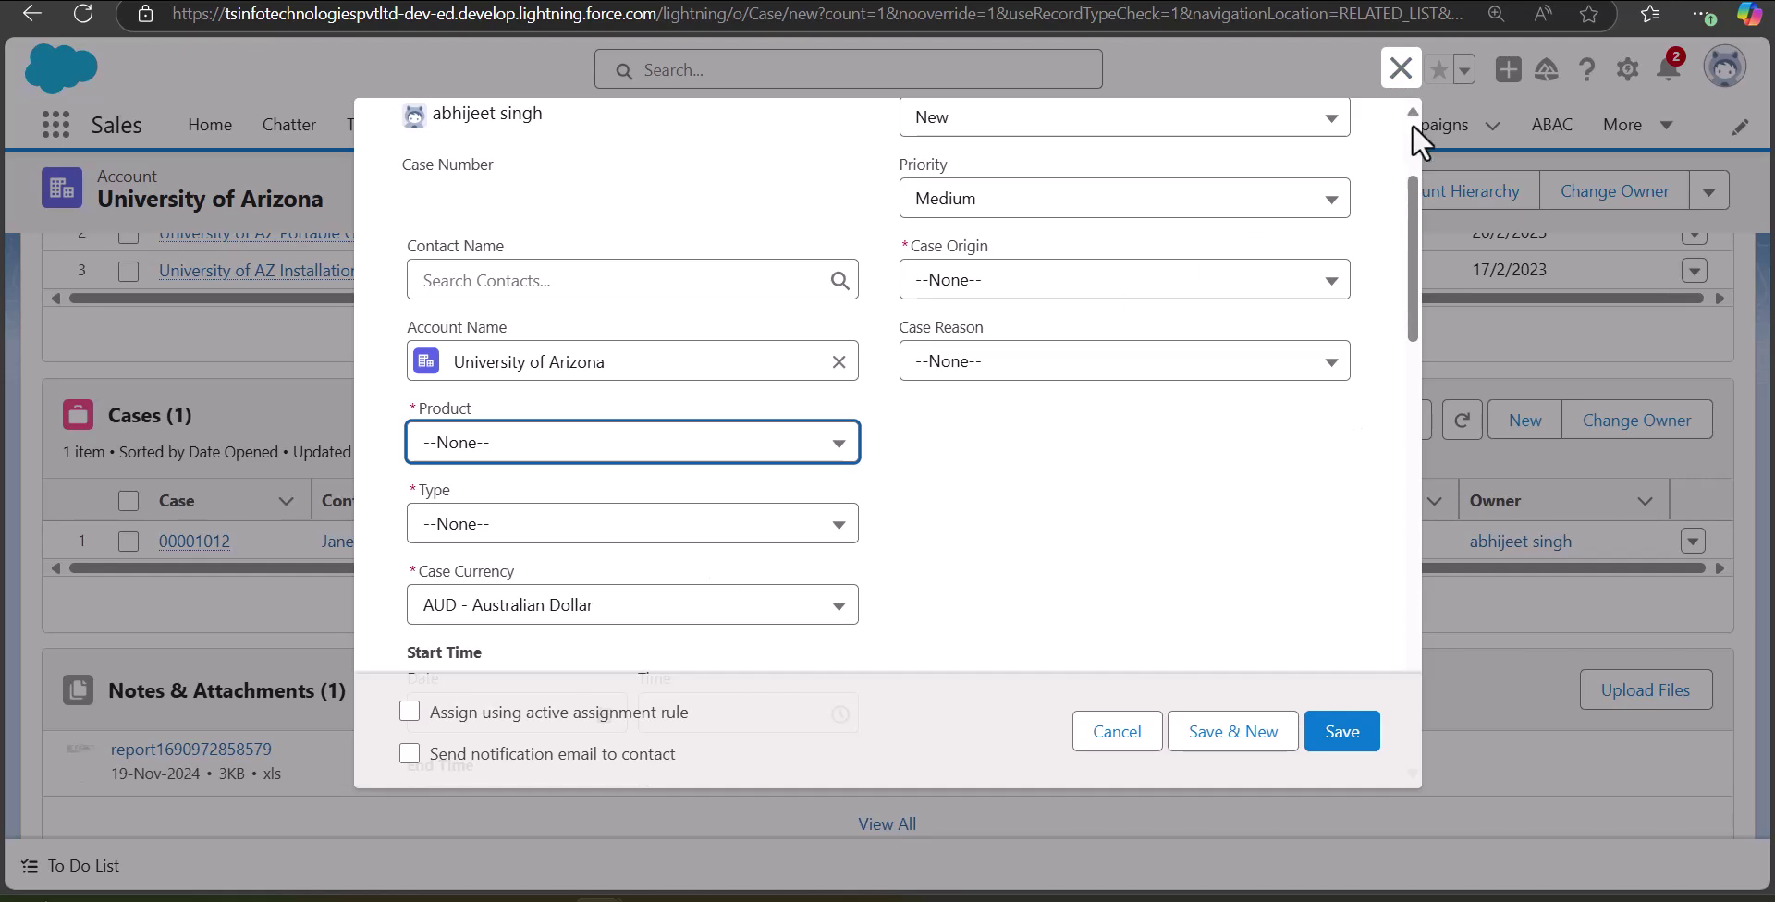
click(1401, 70)
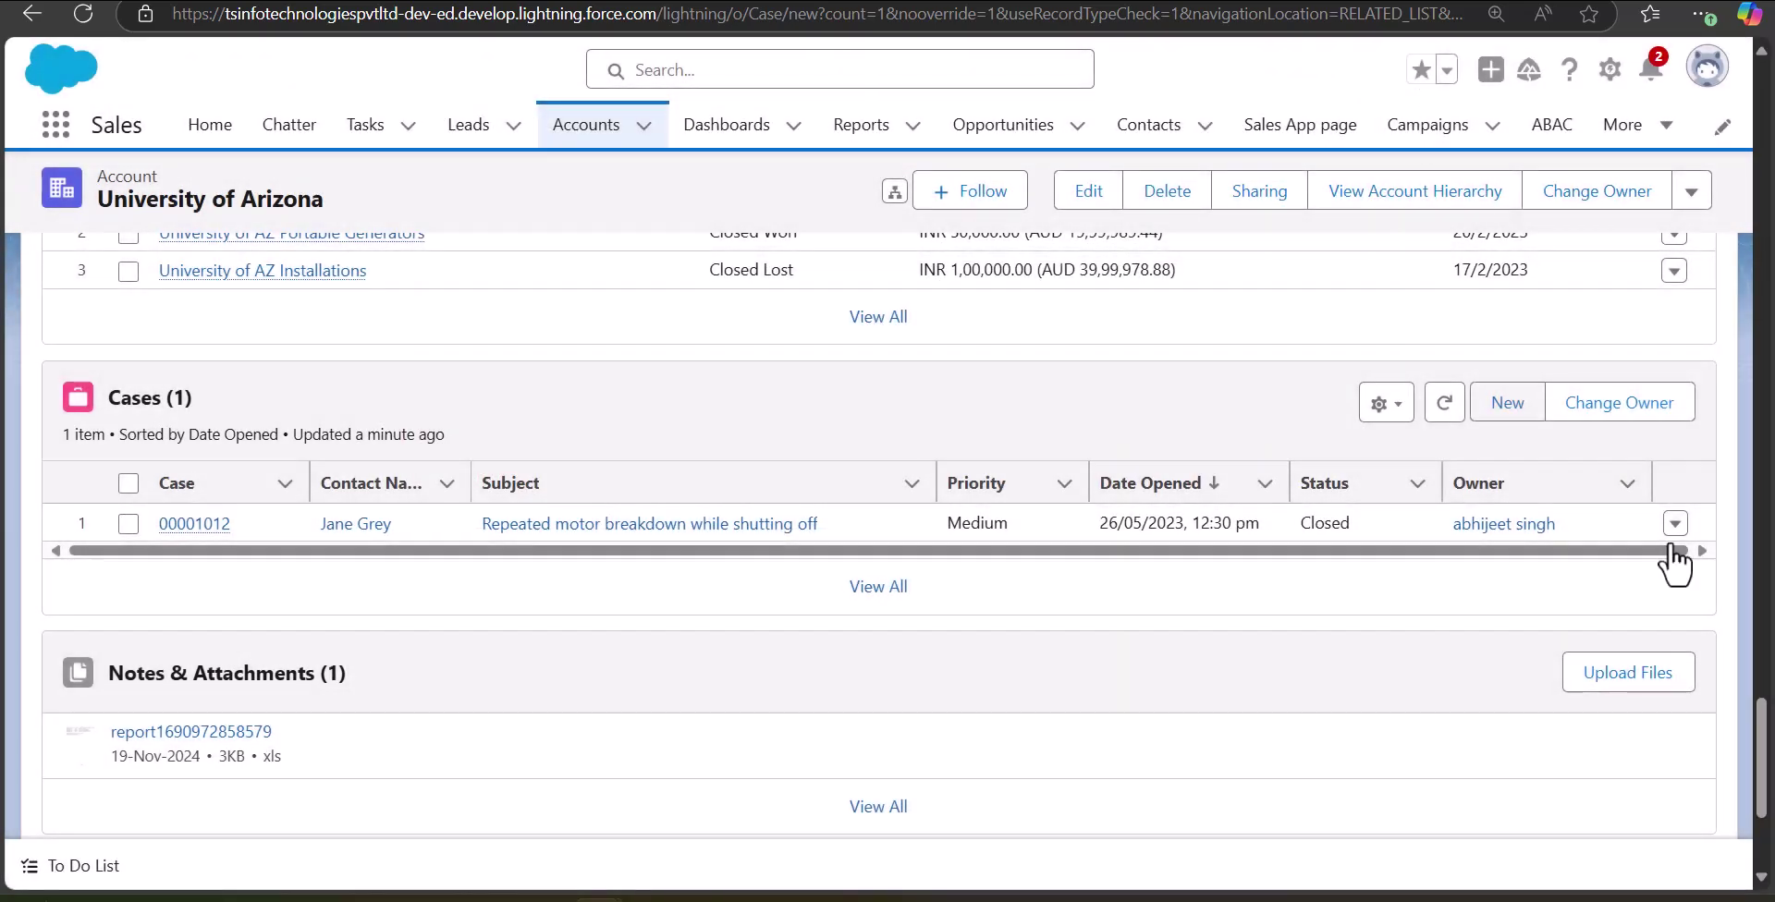
Step: Go to the Seller Home page showing the Close Deals, Plan My Accounts and Grow Relationships cards
click(1766, 447)
drag(1763, 434, 1759, 85)
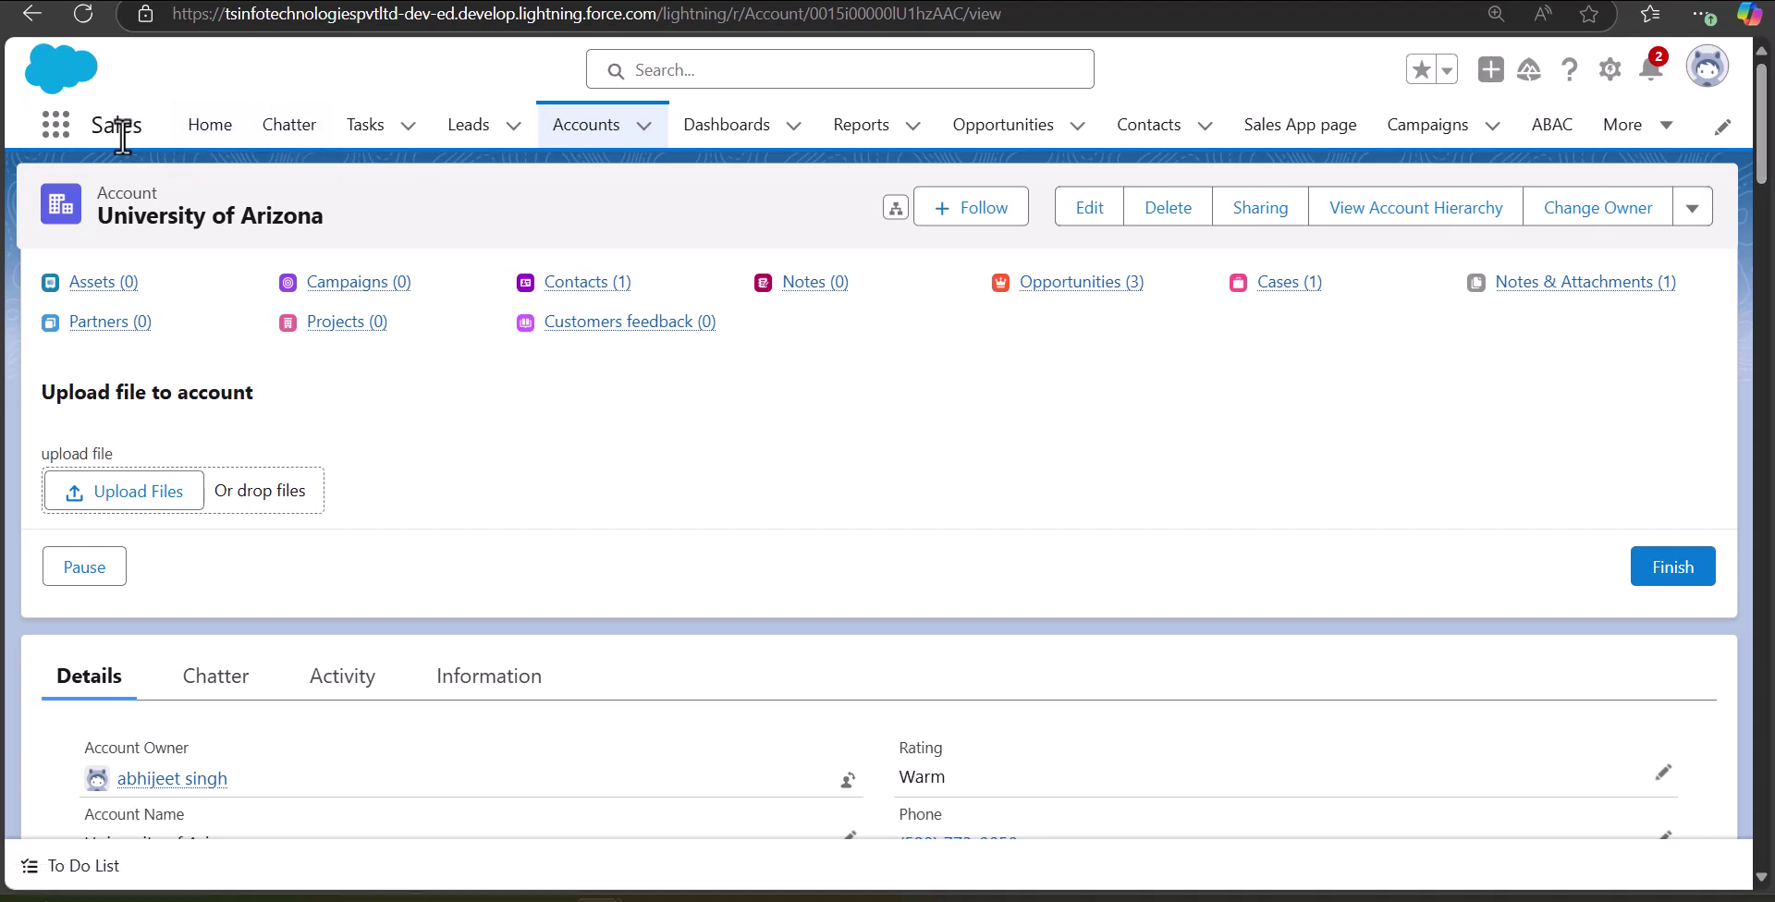
click(231, 131)
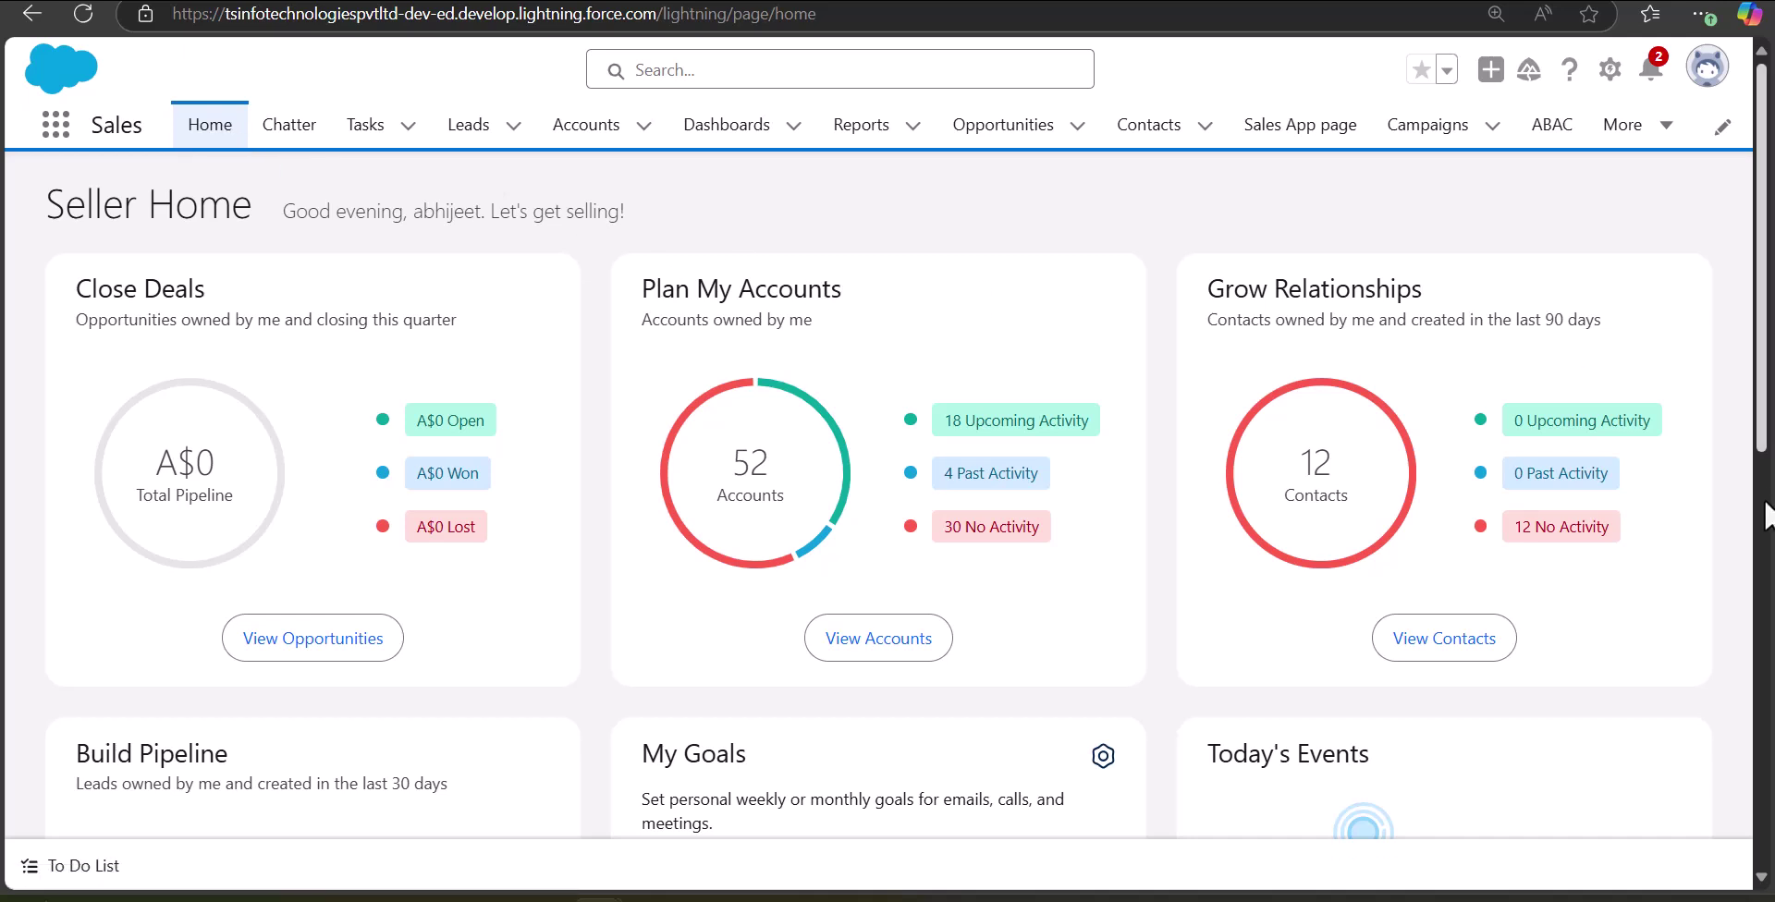
scroll(1764, 480, down, 3)
scroll(1764, 462, up, 2)
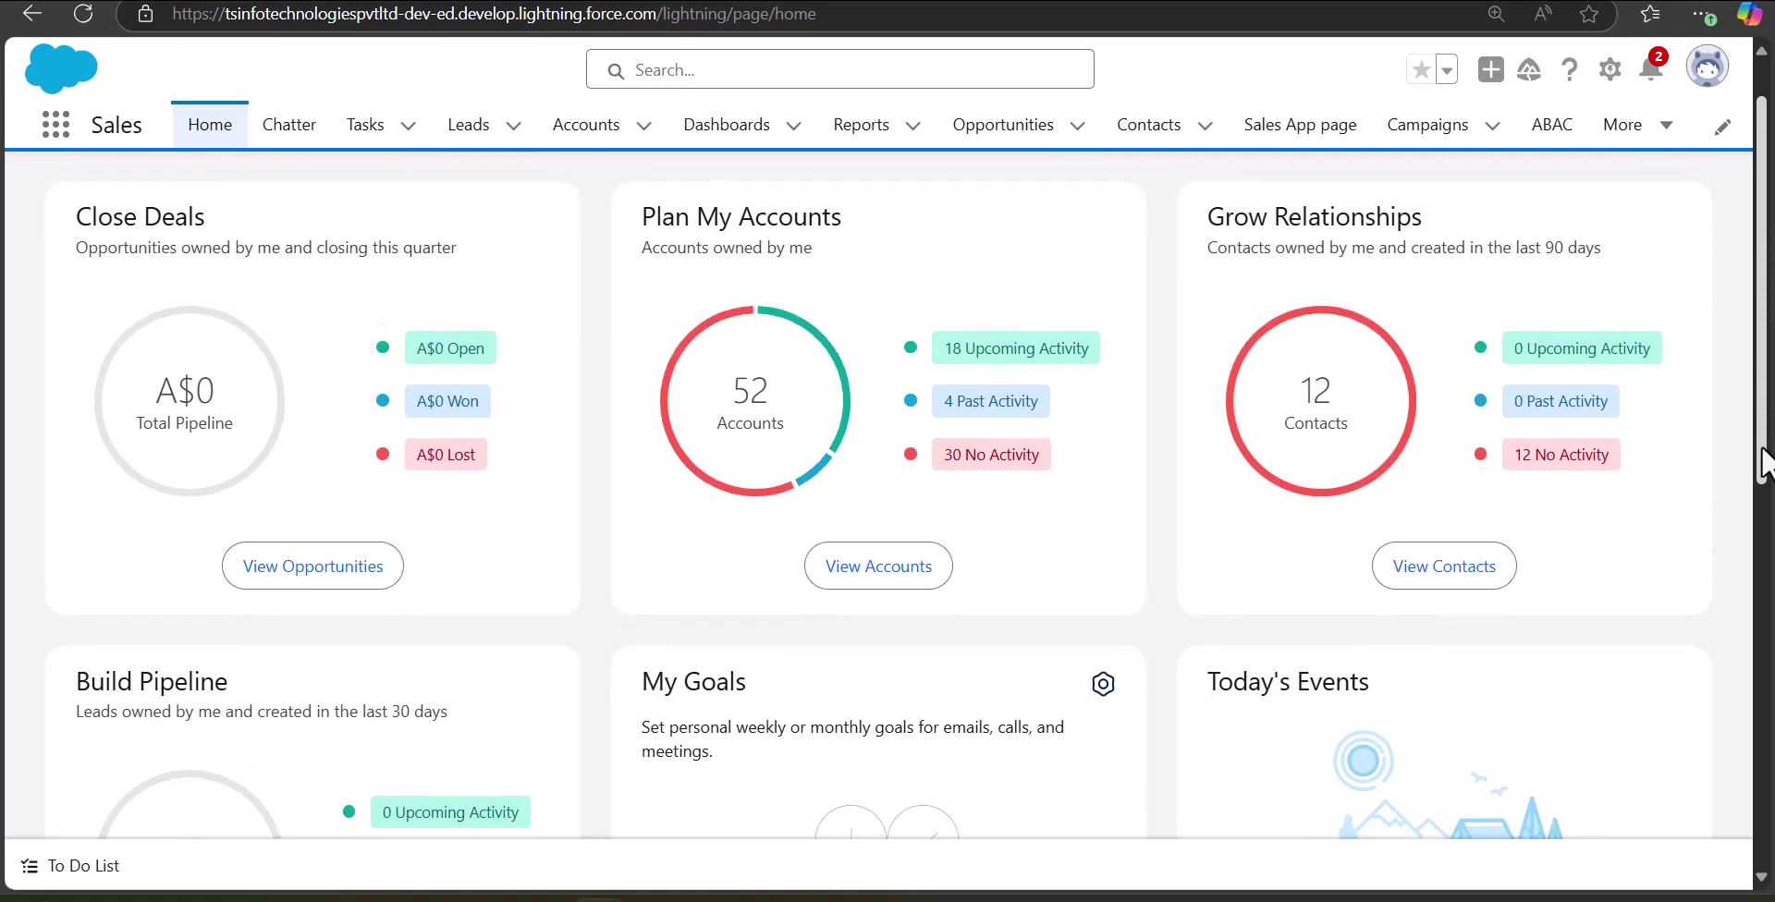
scroll(1766, 453, up, 1)
drag(1769, 445, 1771, 407)
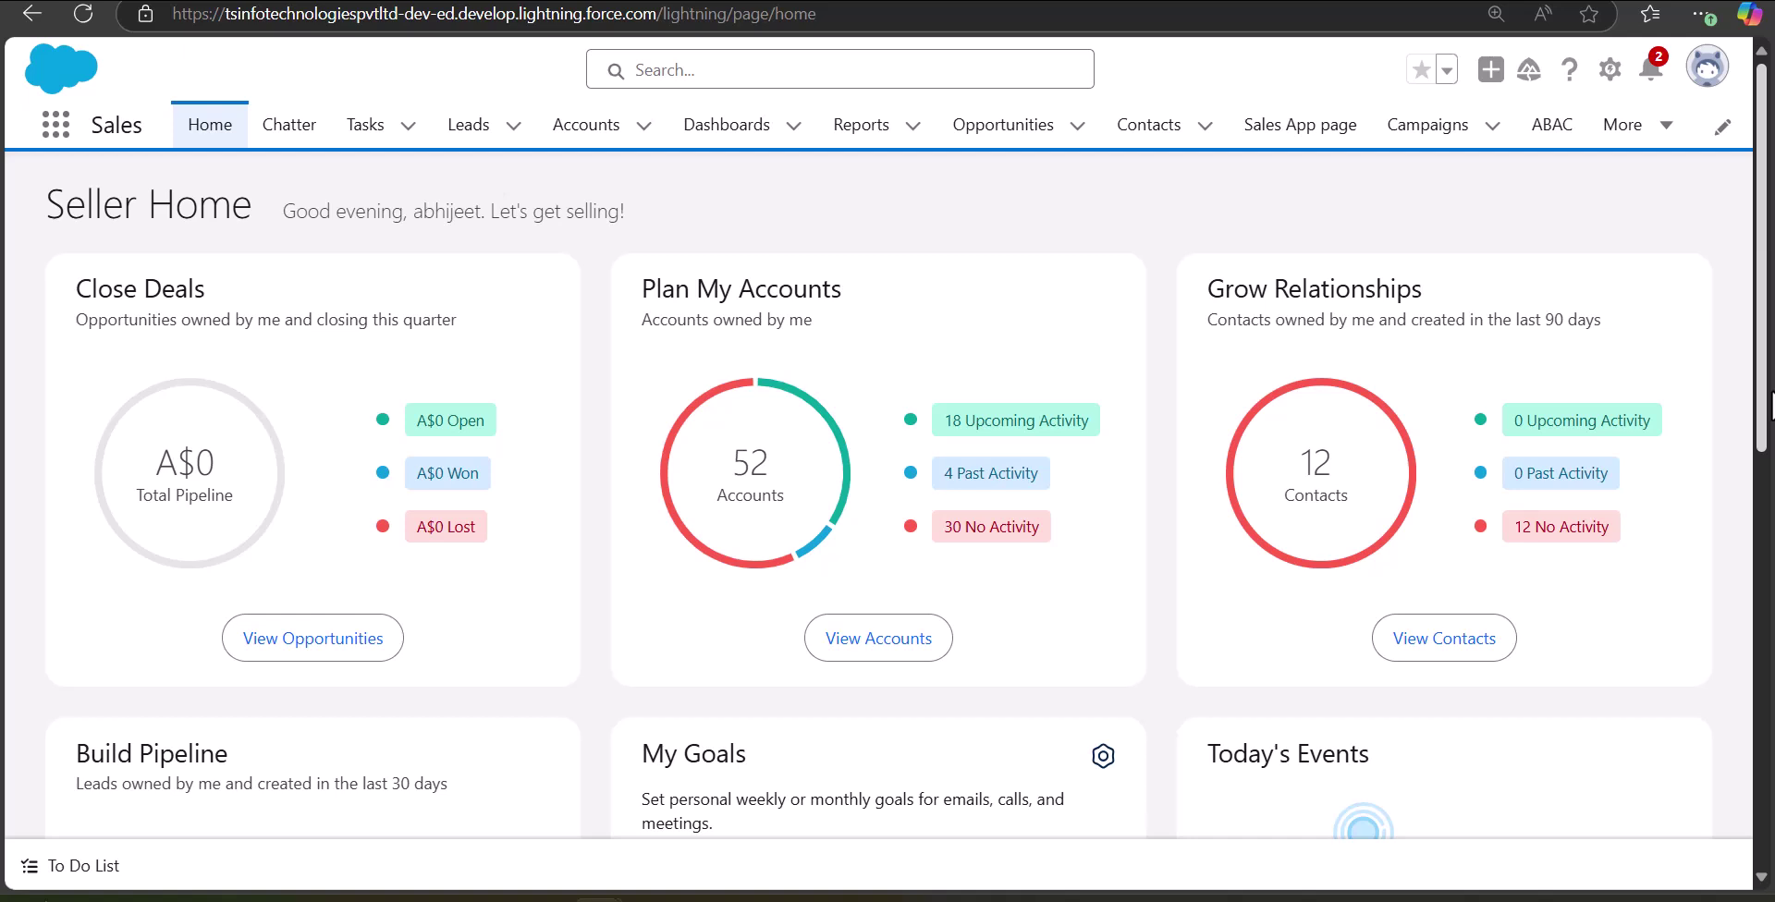
Step: Open Setup and reach the Flows page through a Quick Find search for 'flows'
click(1609, 70)
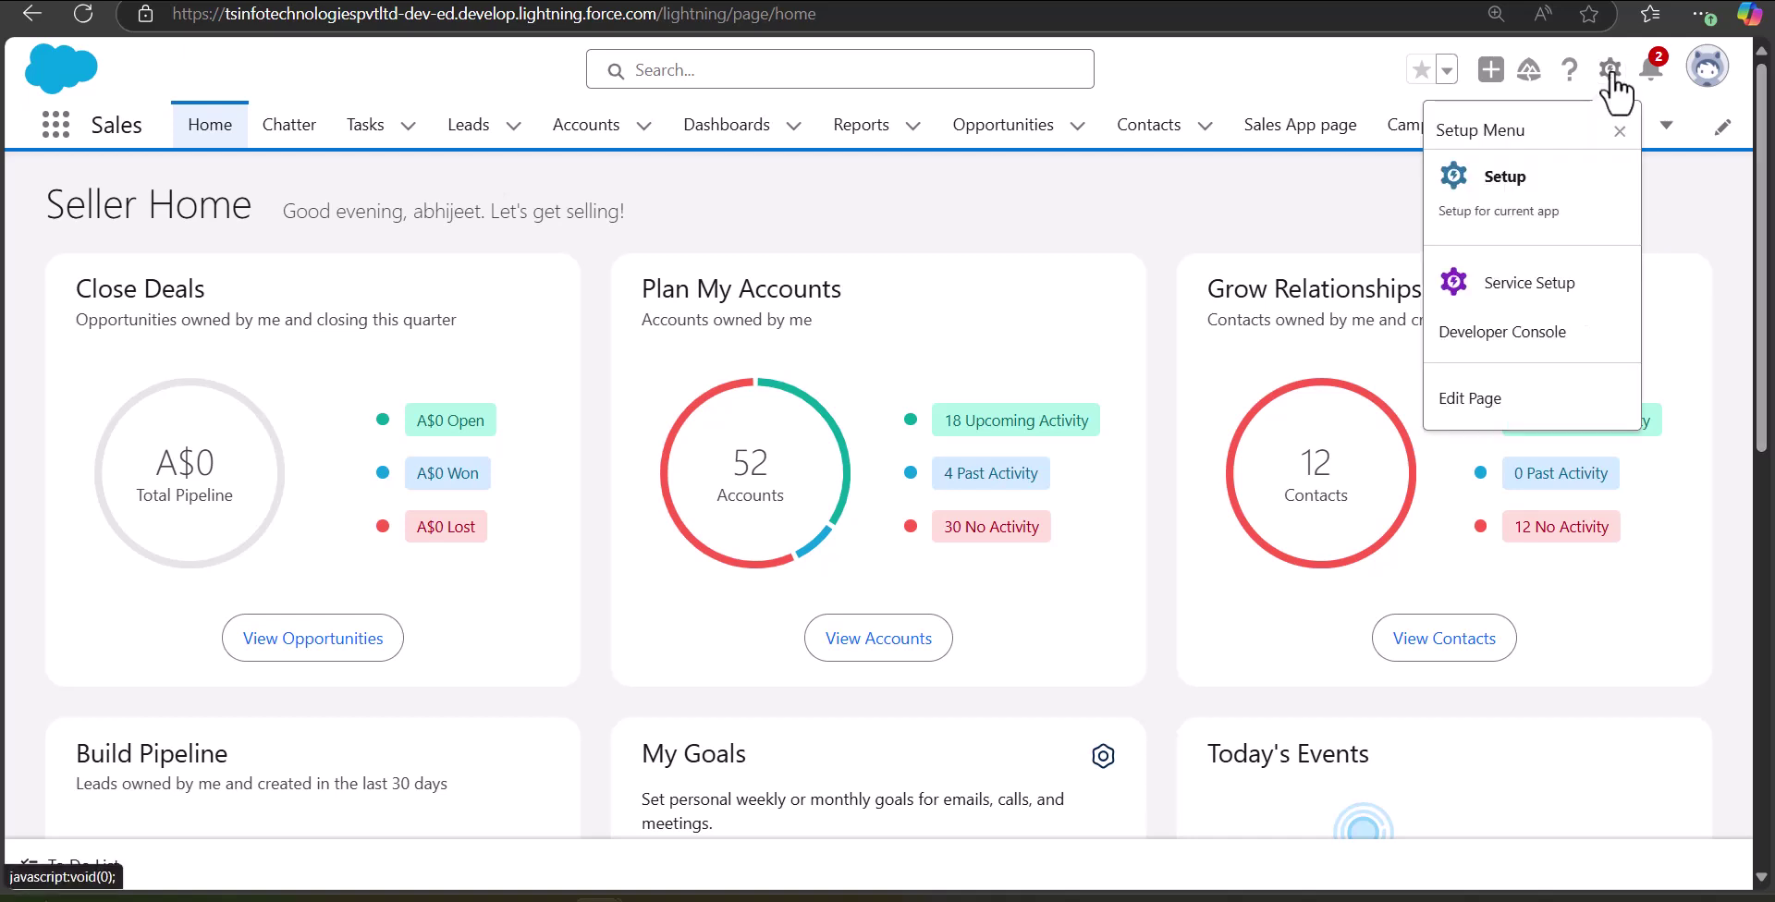
click(1530, 208)
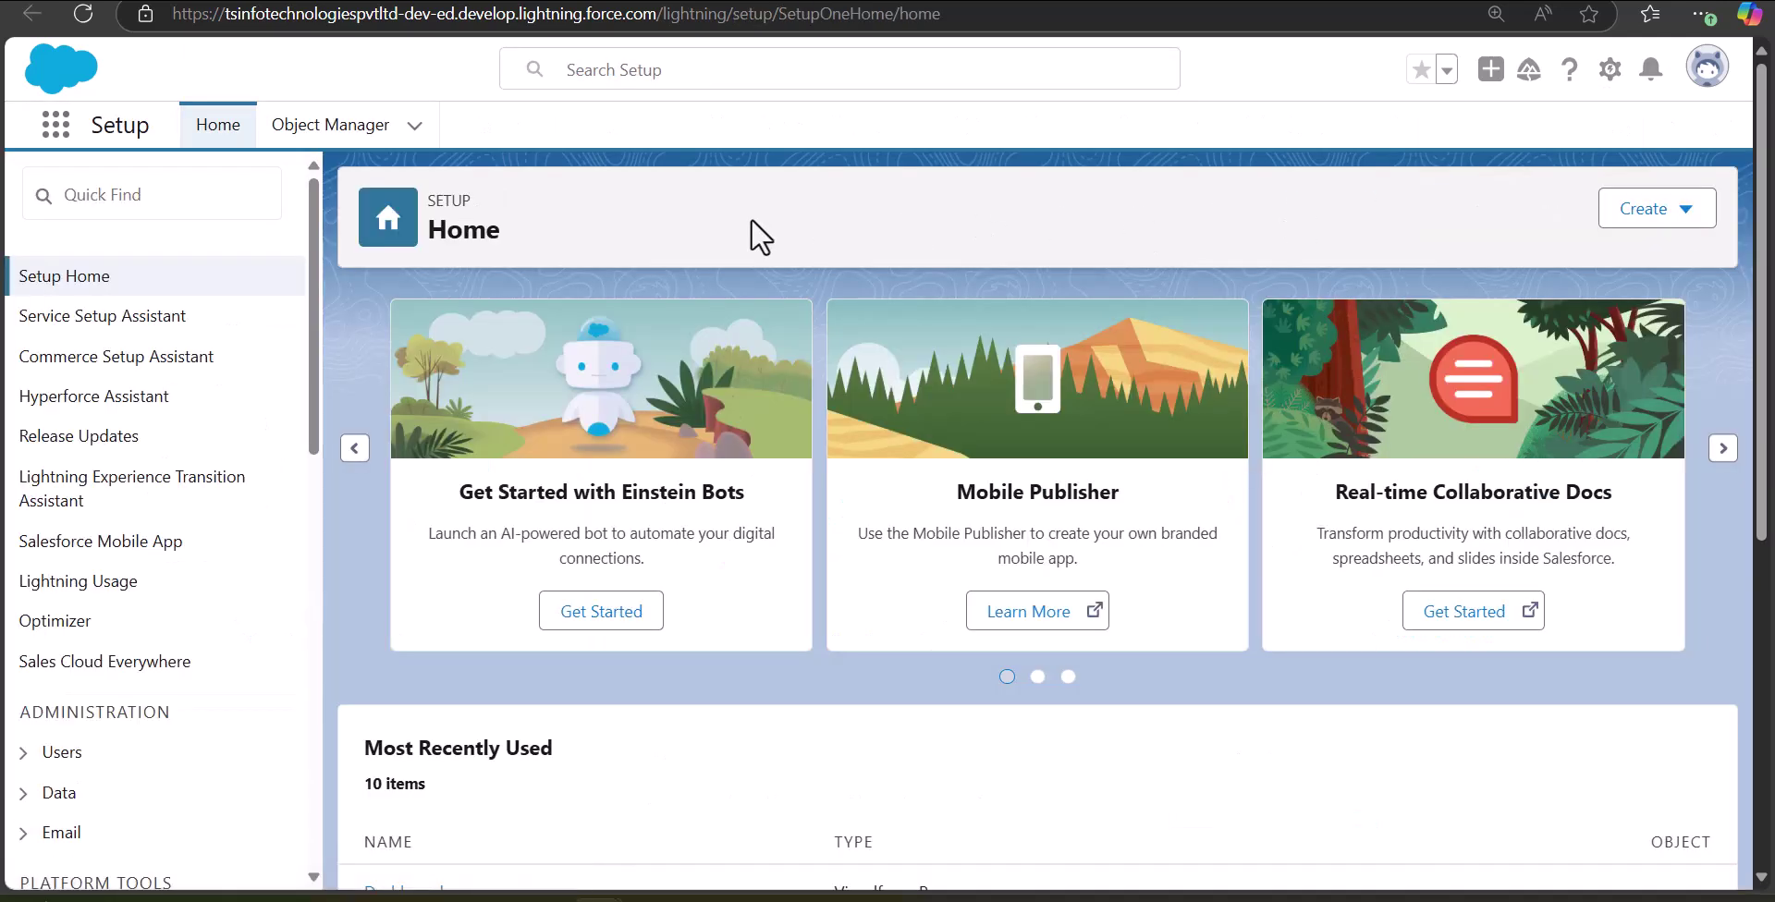
click(148, 198)
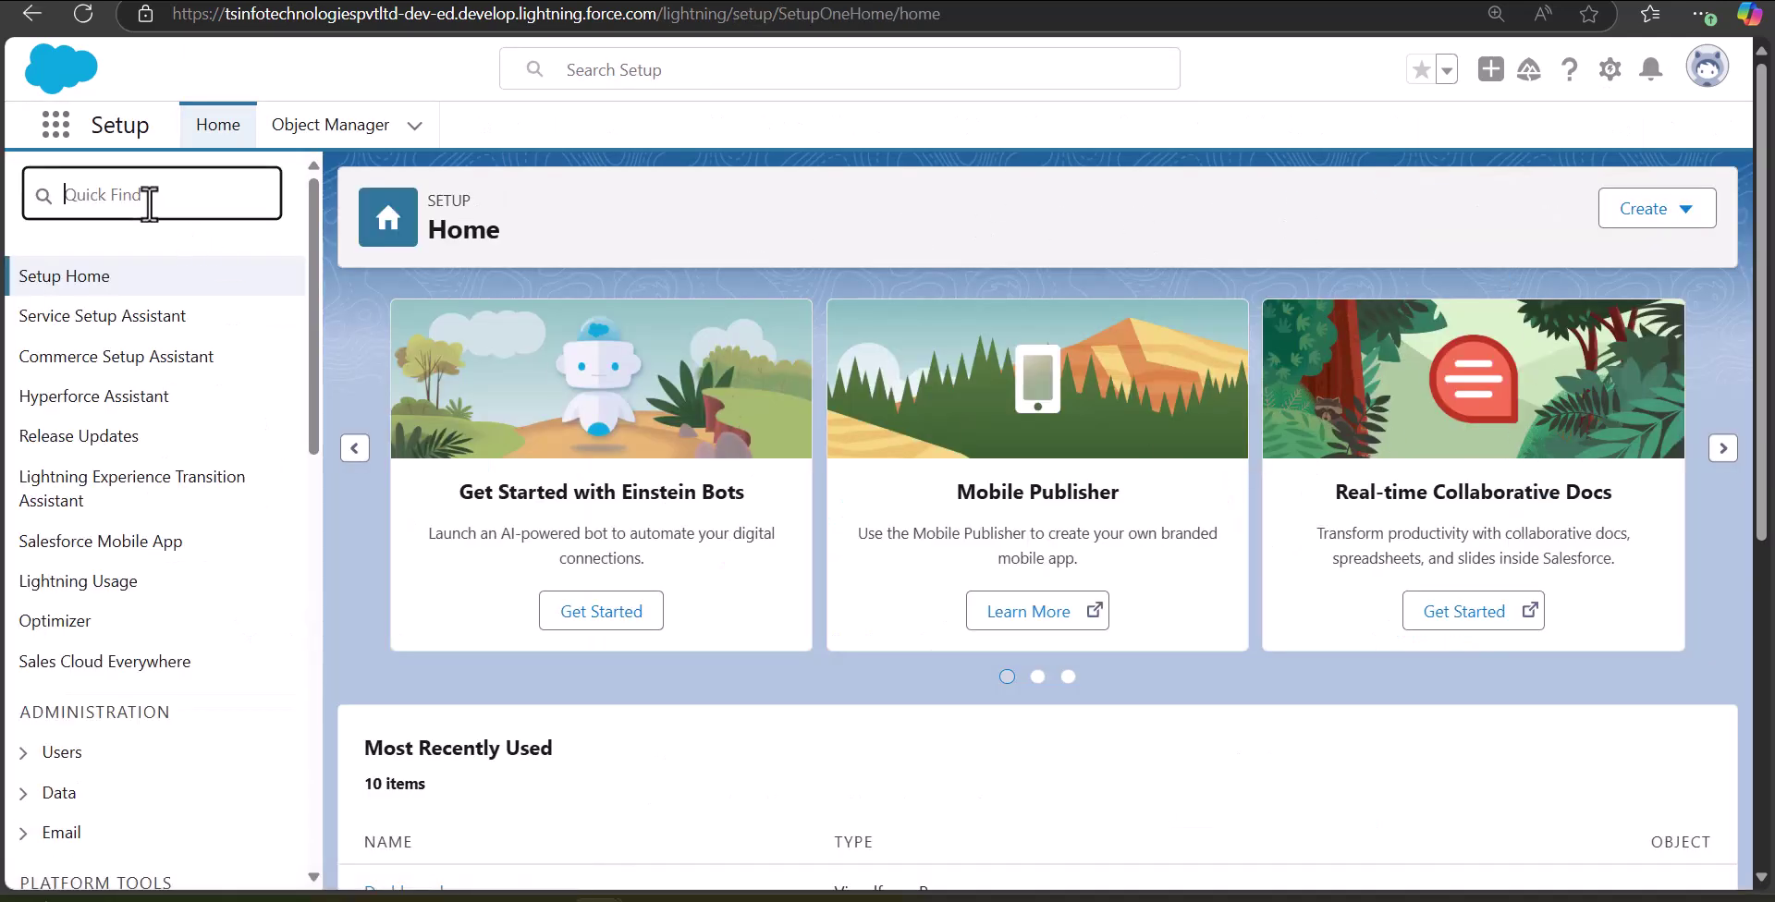
text(flows)
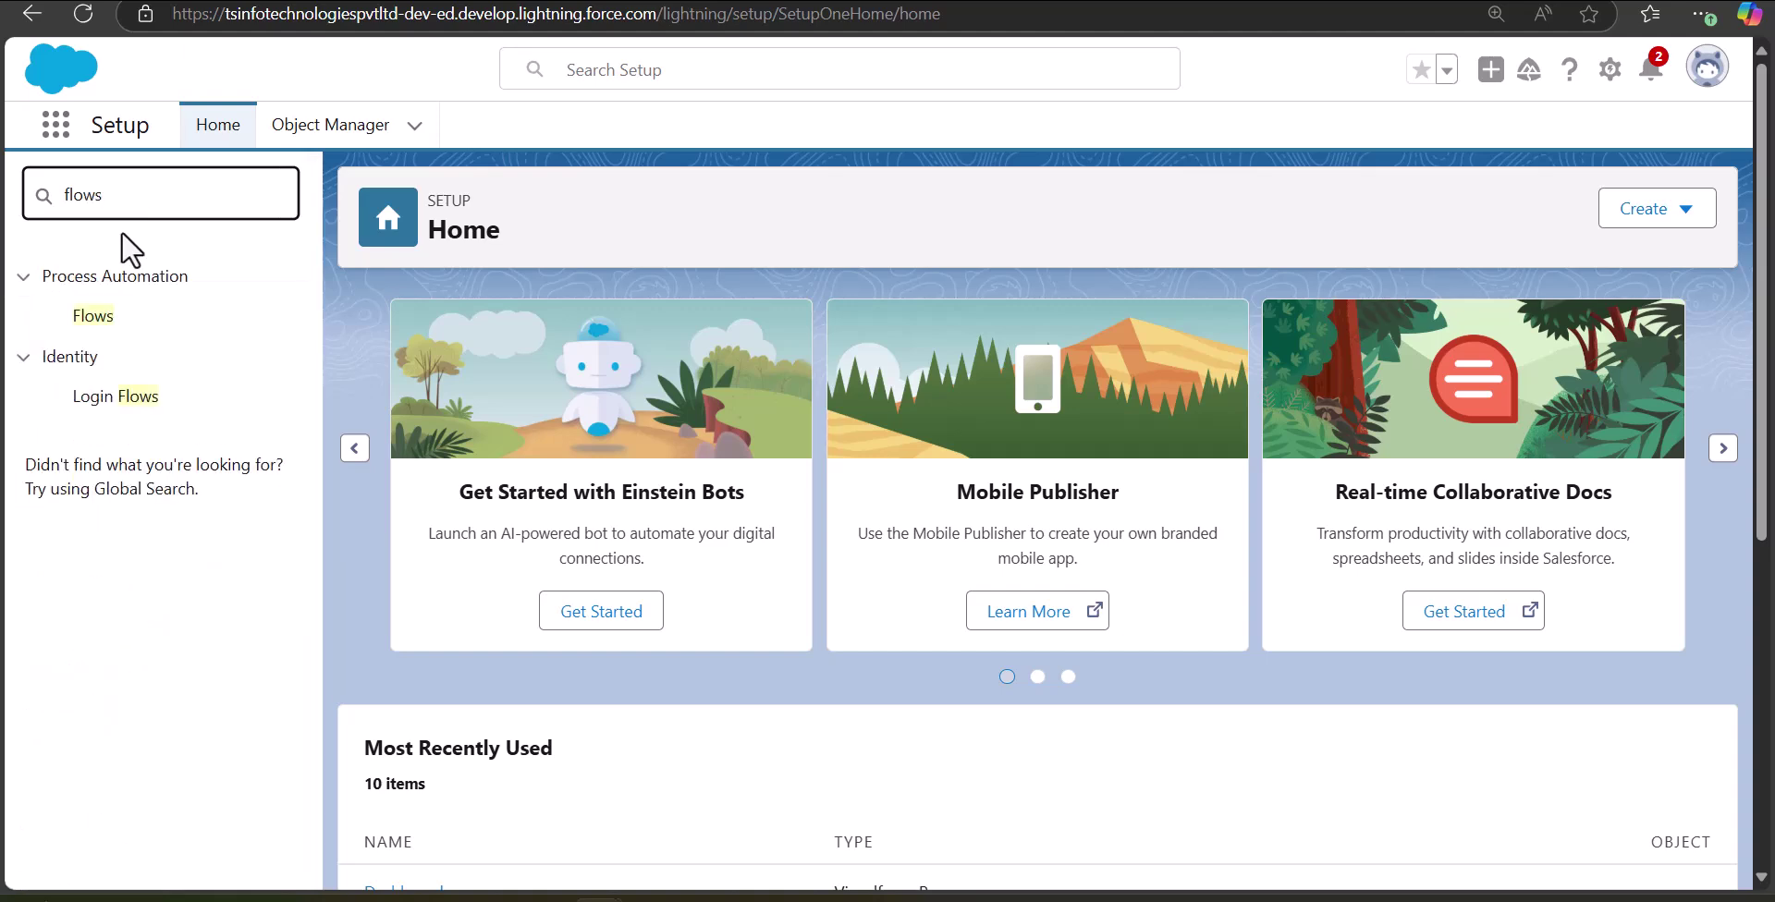
click(164, 321)
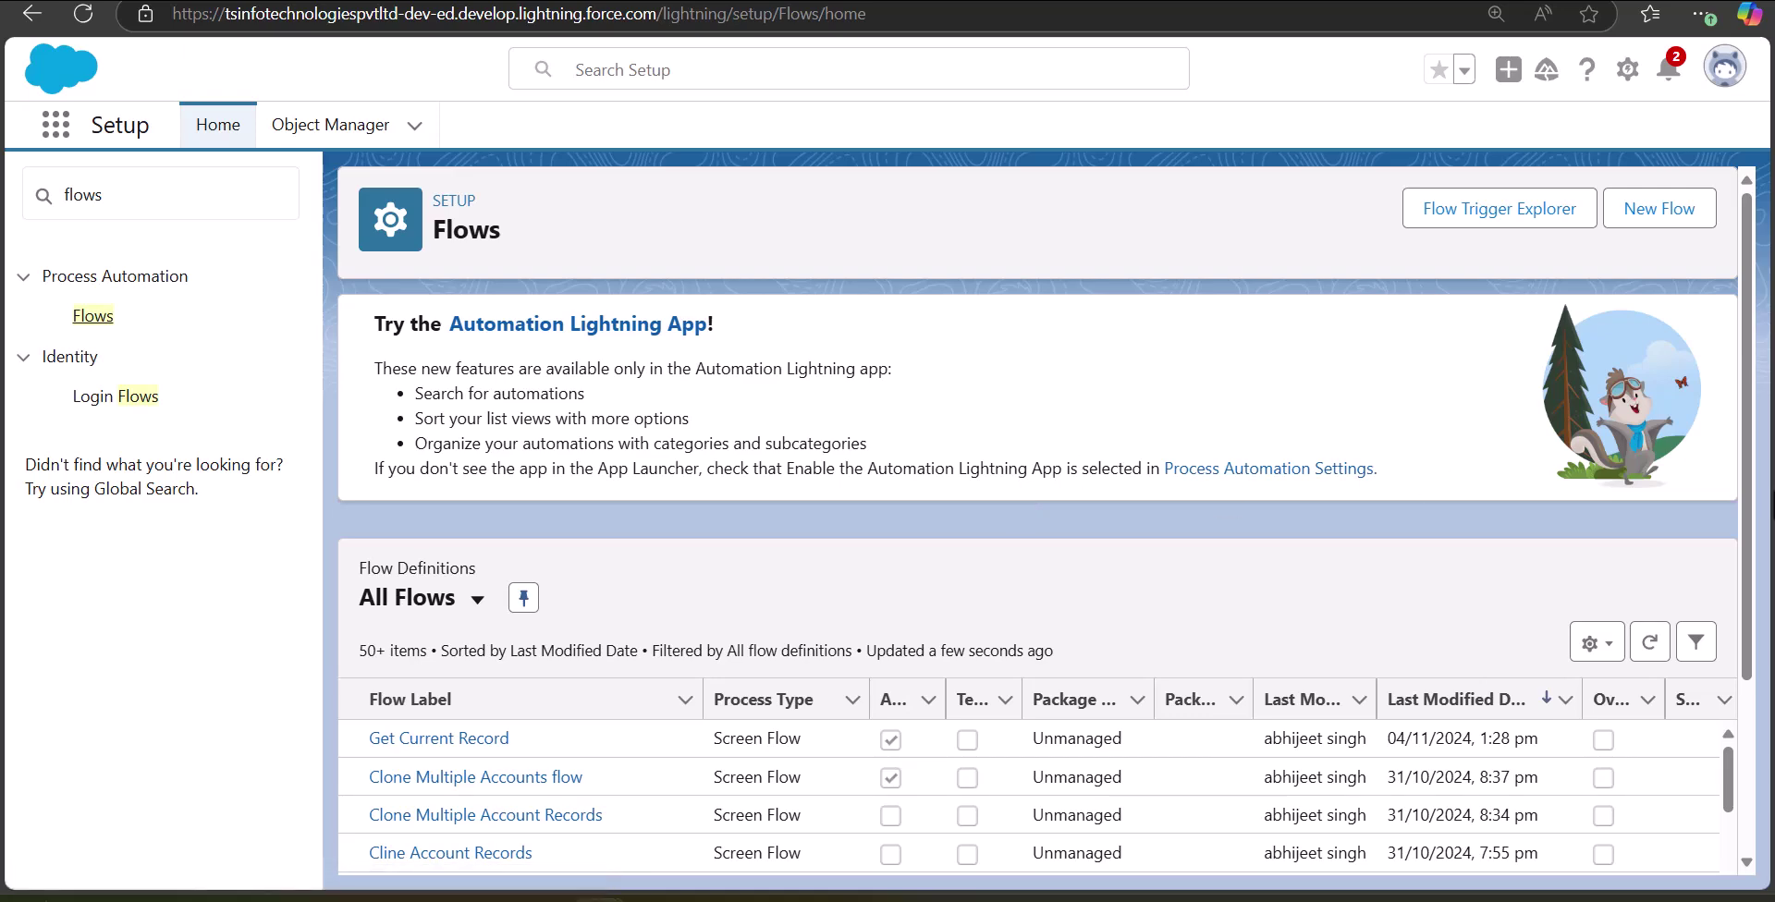
Step: Create a new Screen Flow from scratch
click(1664, 208)
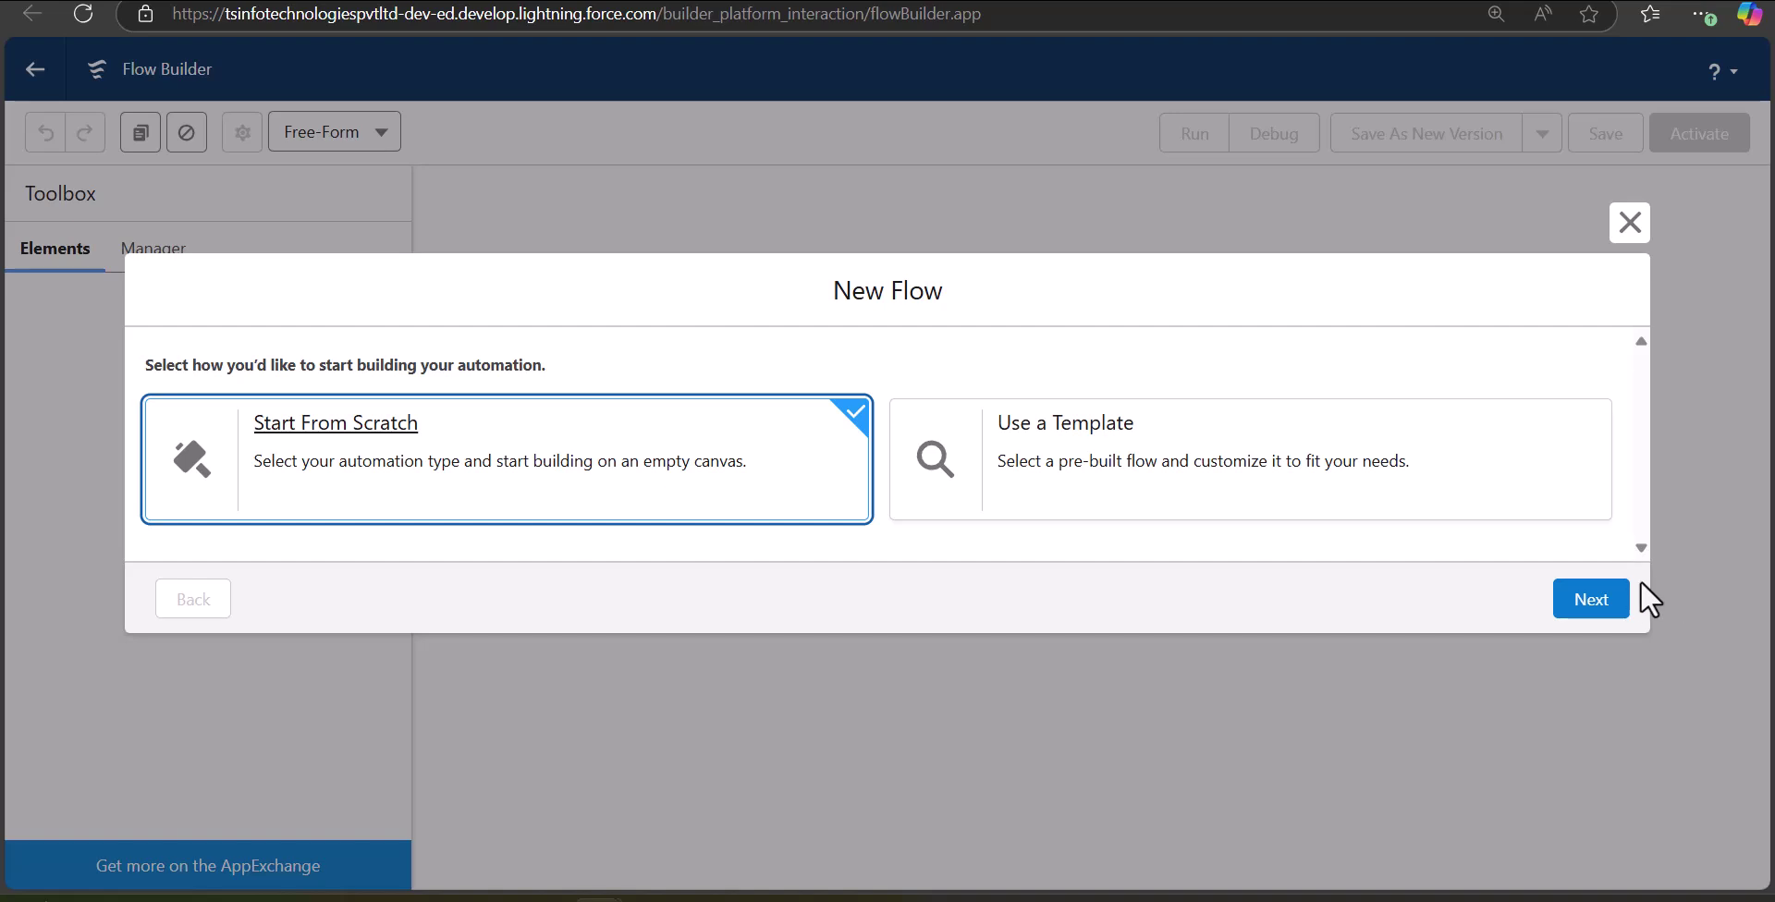
click(1575, 603)
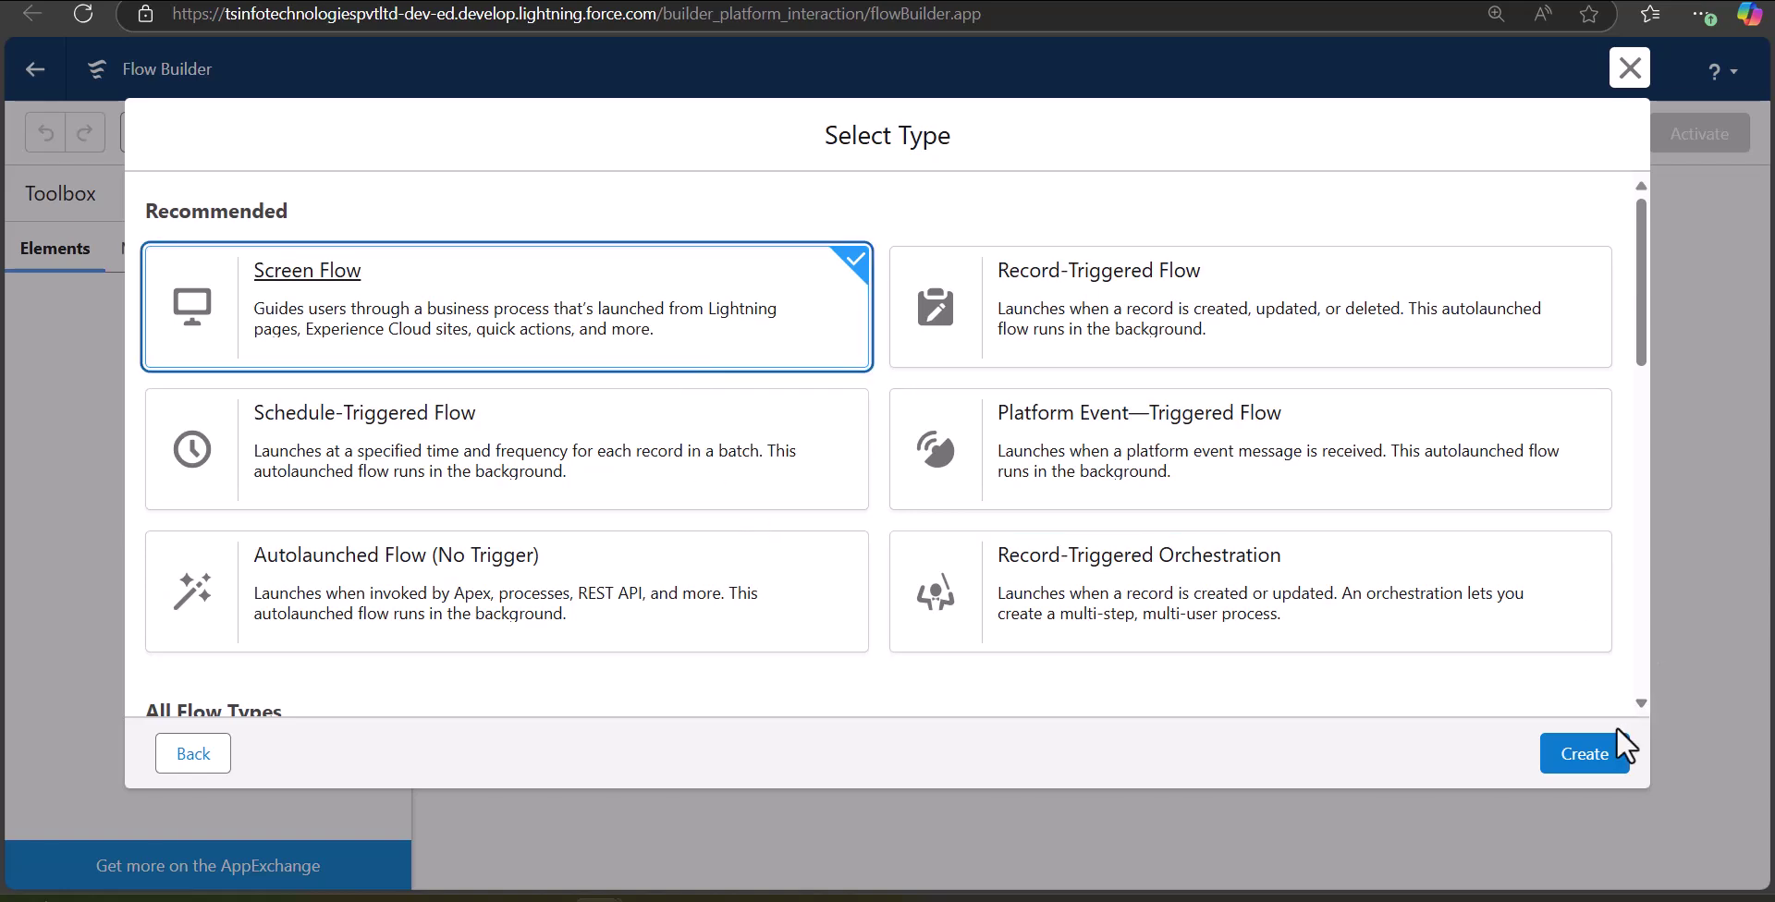
click(1589, 763)
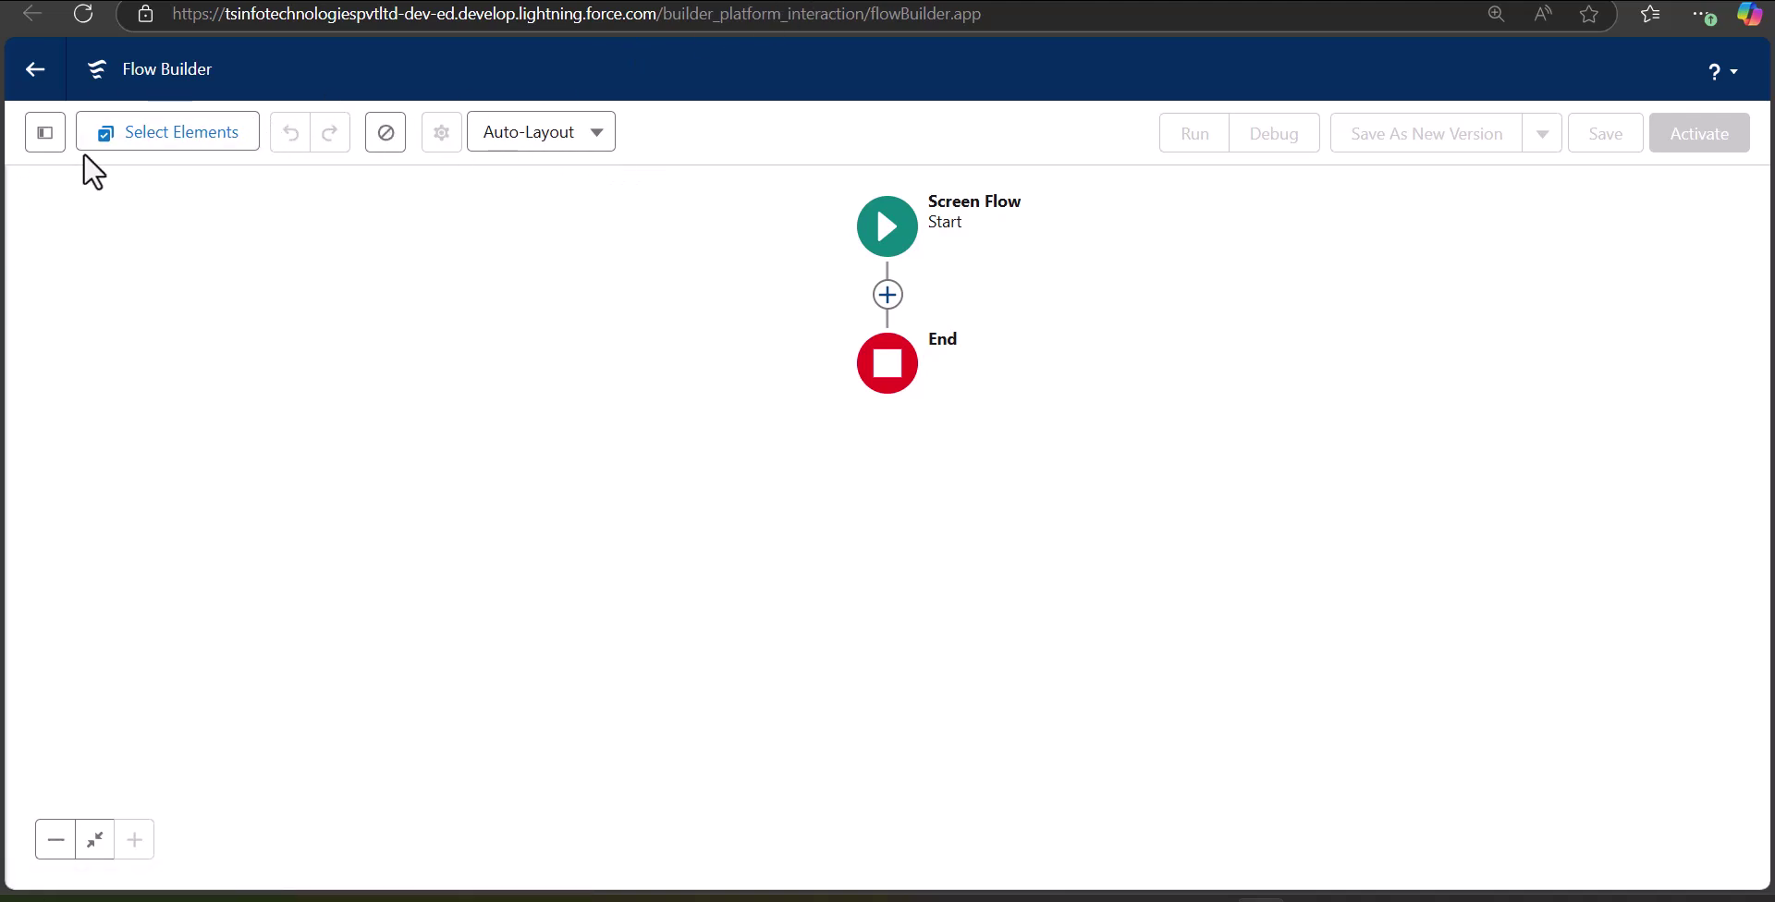
Step: Create a Text variable 'recordId' marked available for input in the Toolbox
click(45, 132)
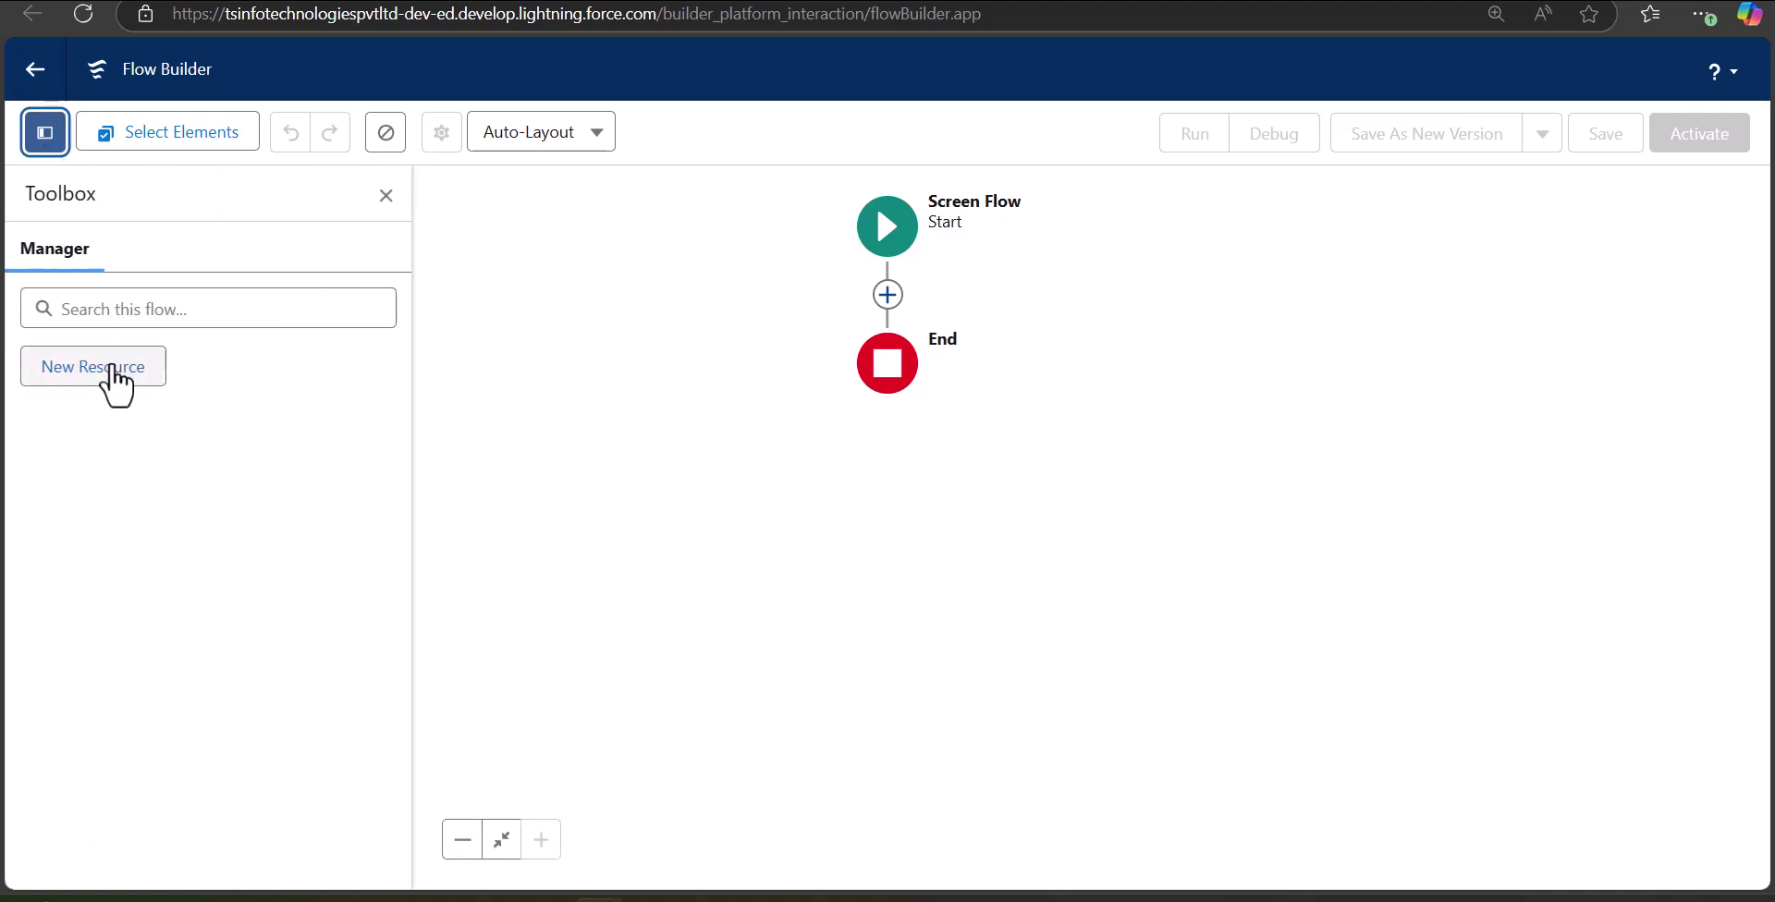
click(111, 368)
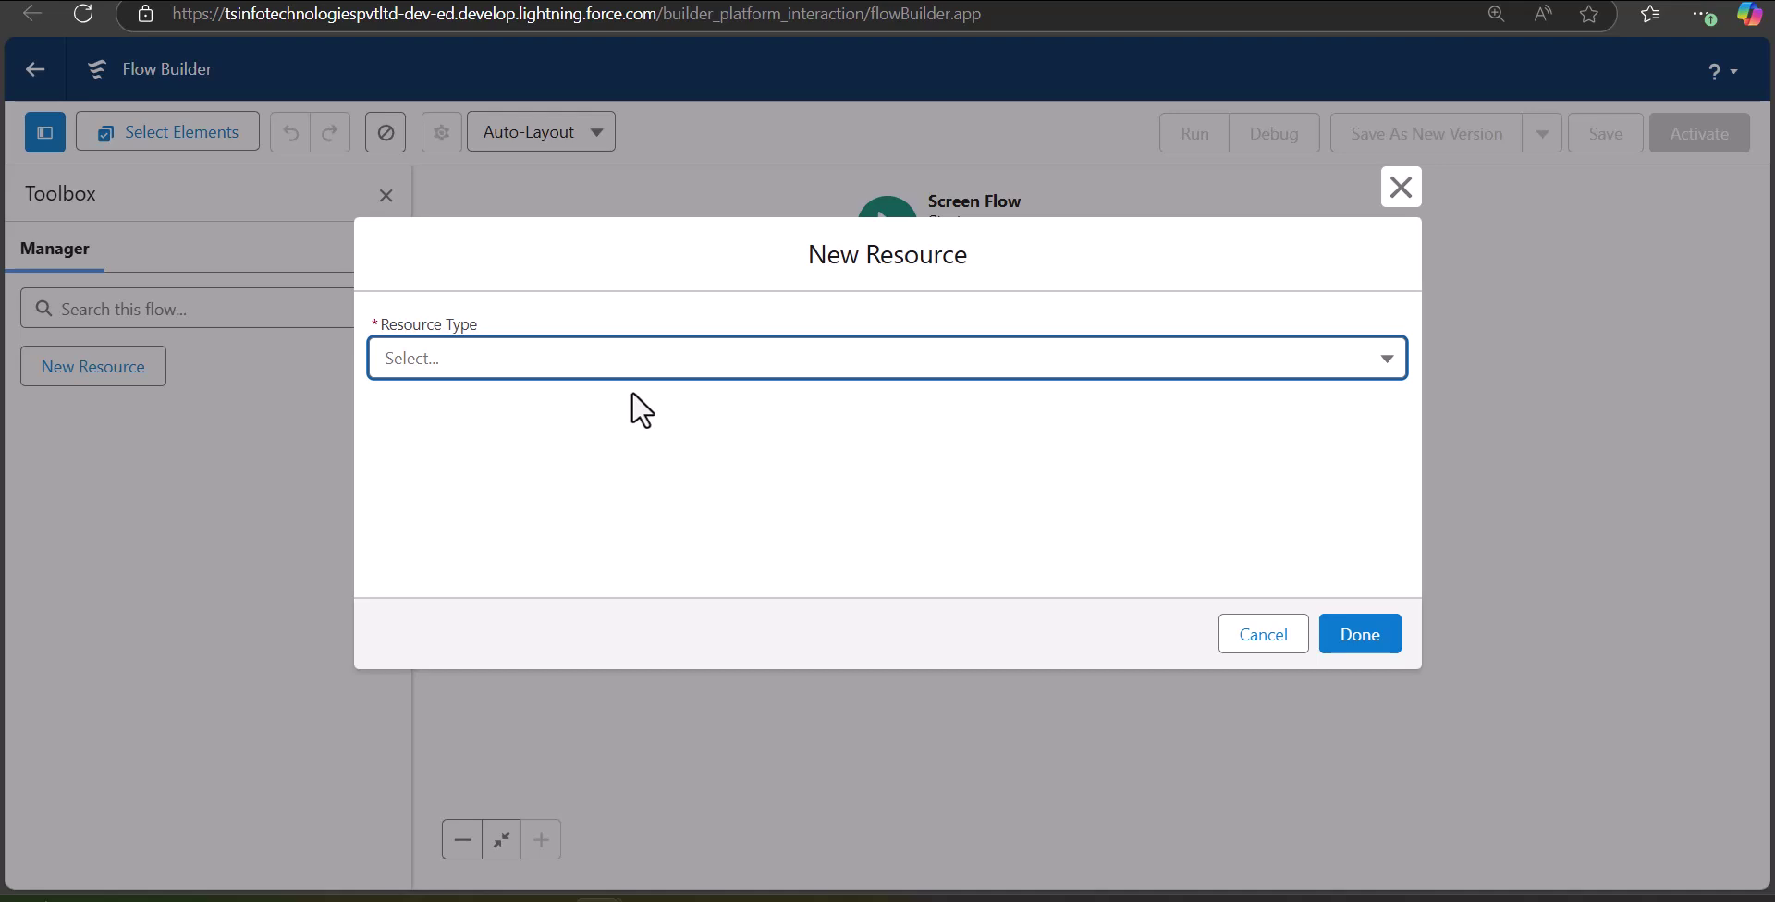
click(673, 362)
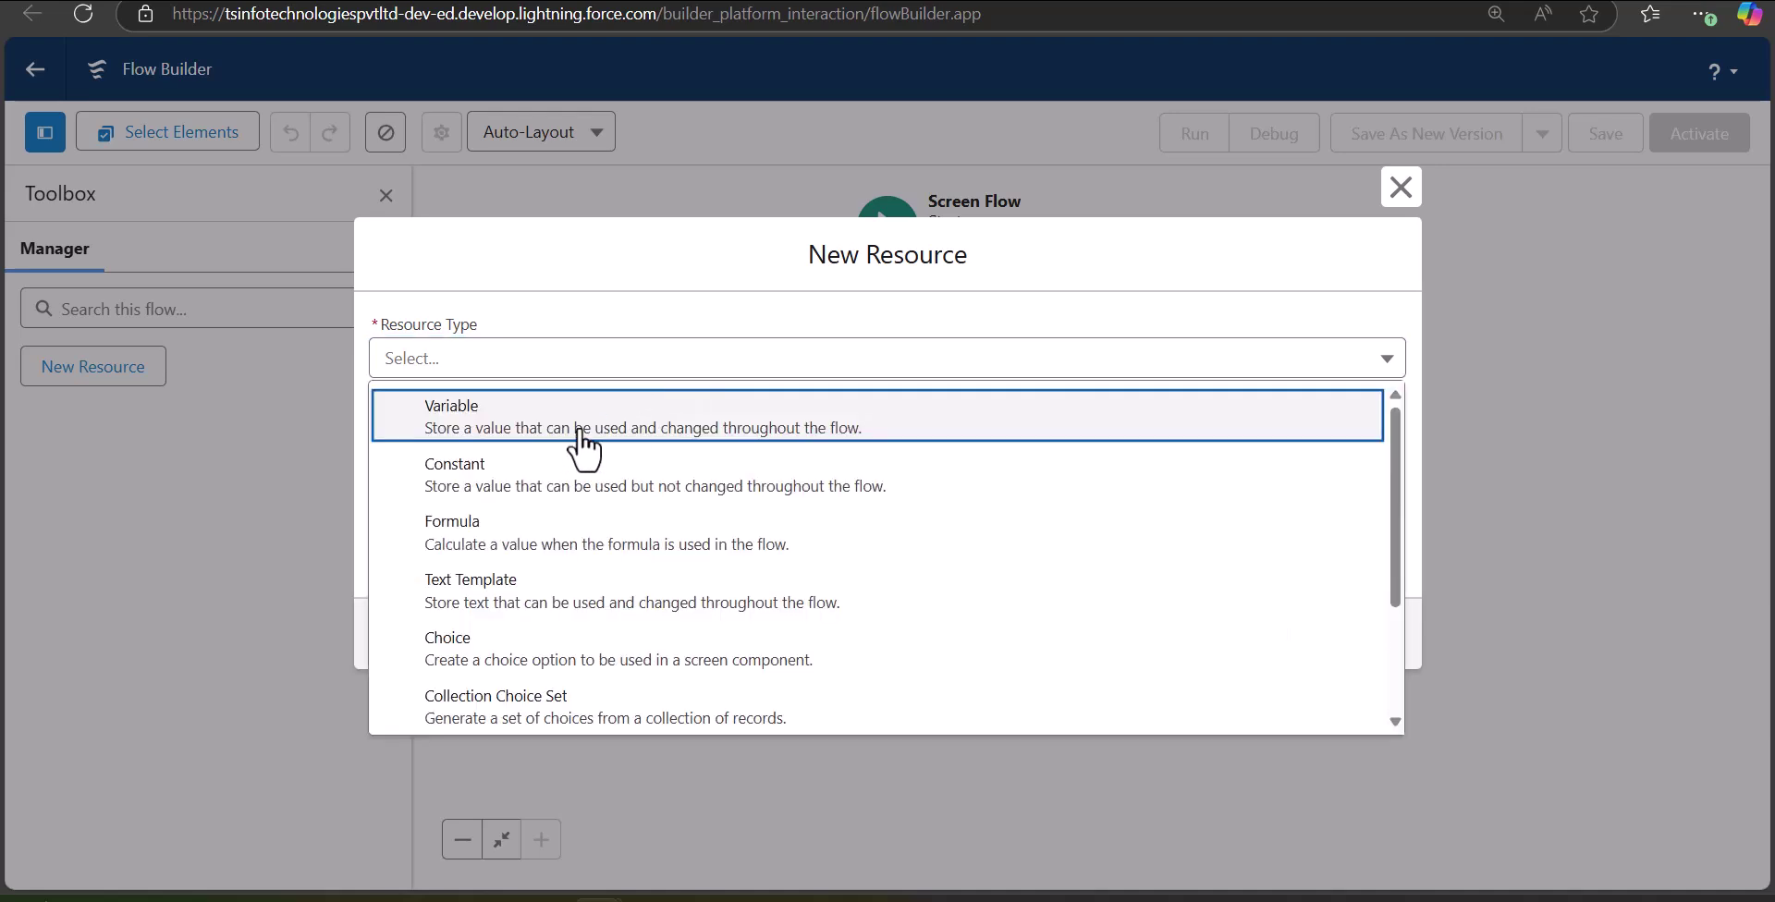
click(581, 434)
click(550, 423)
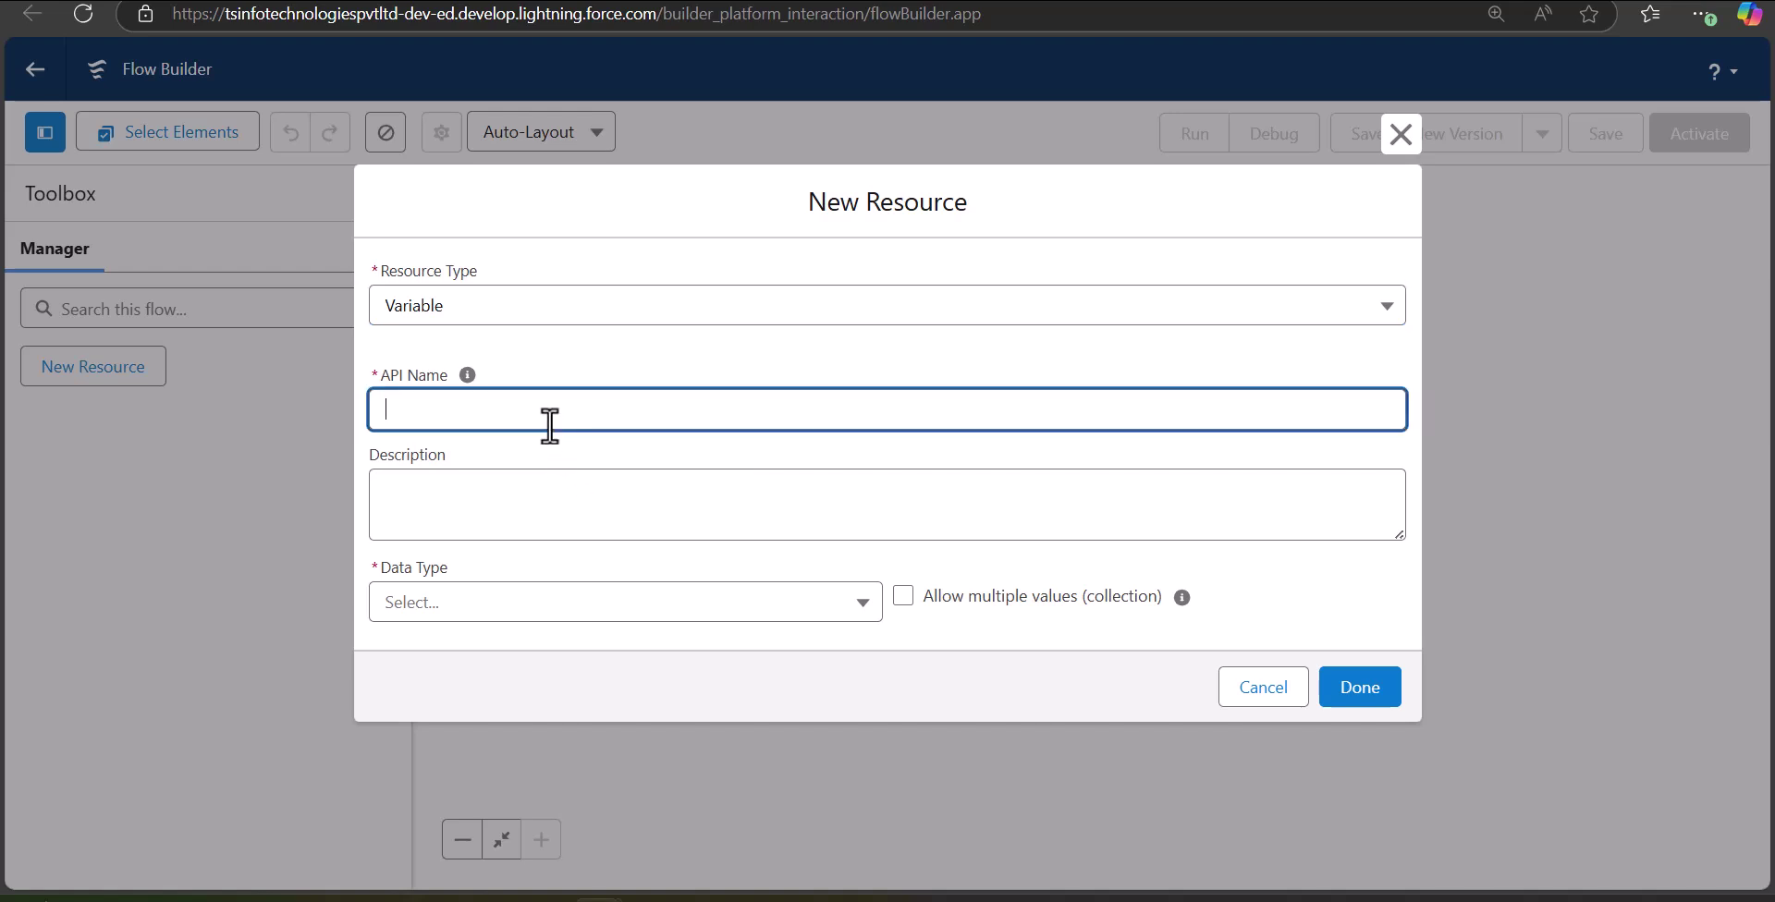
text(recordId)
click(555, 611)
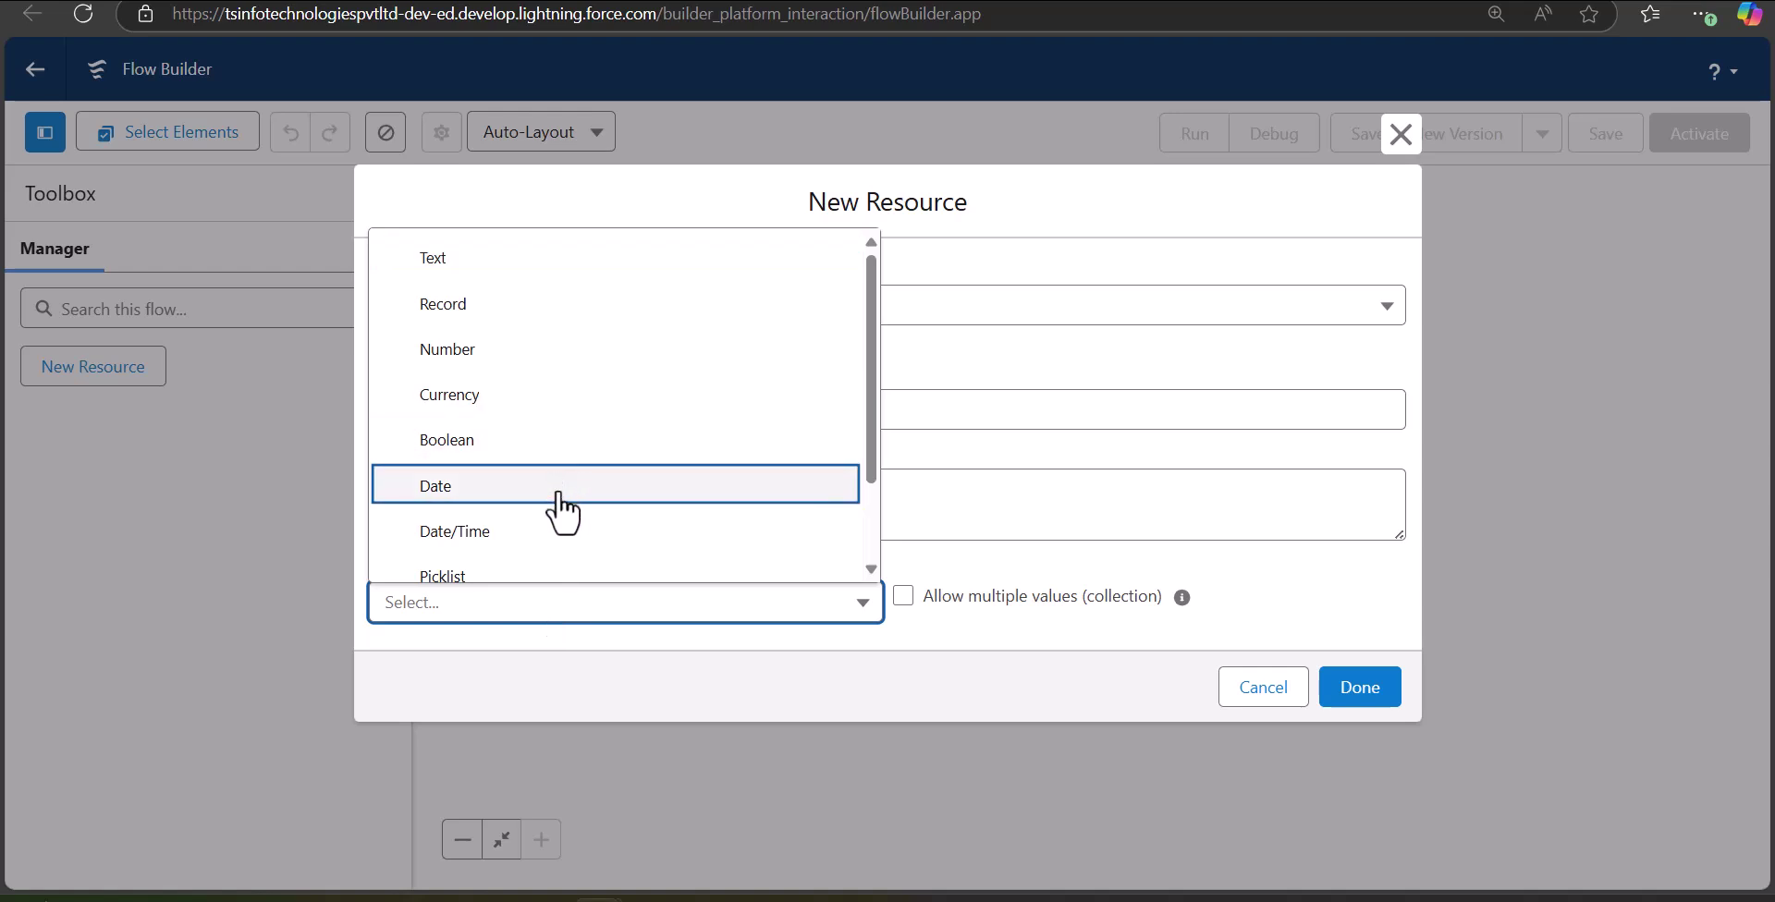
click(591, 268)
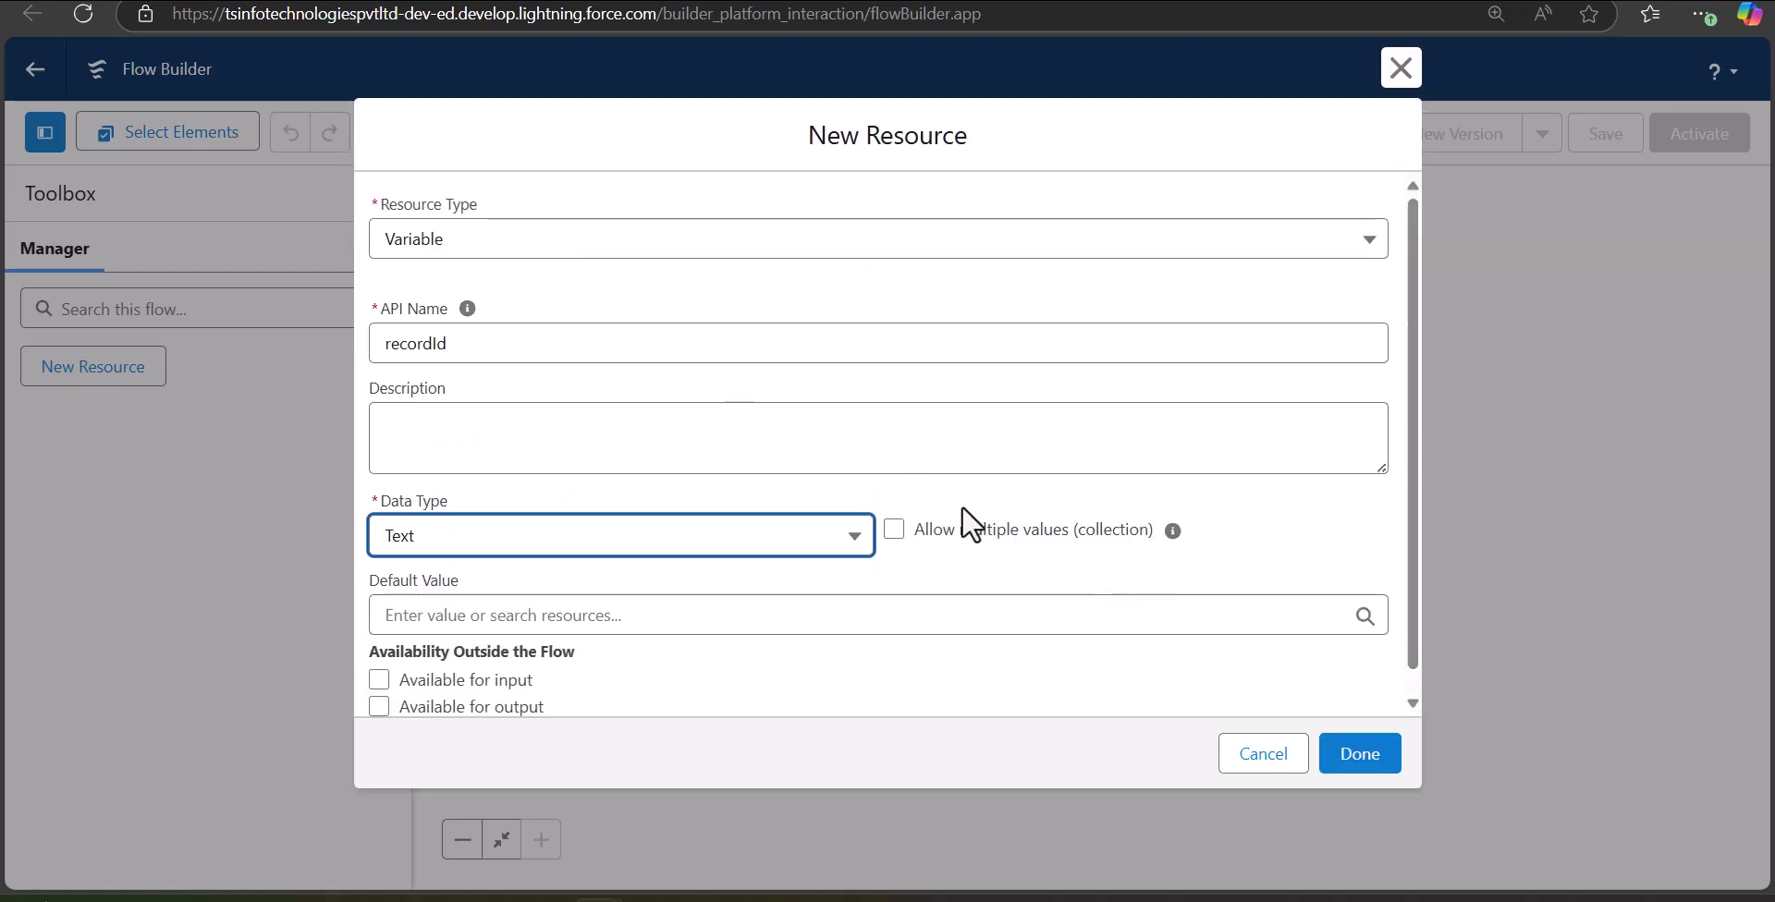
click(379, 680)
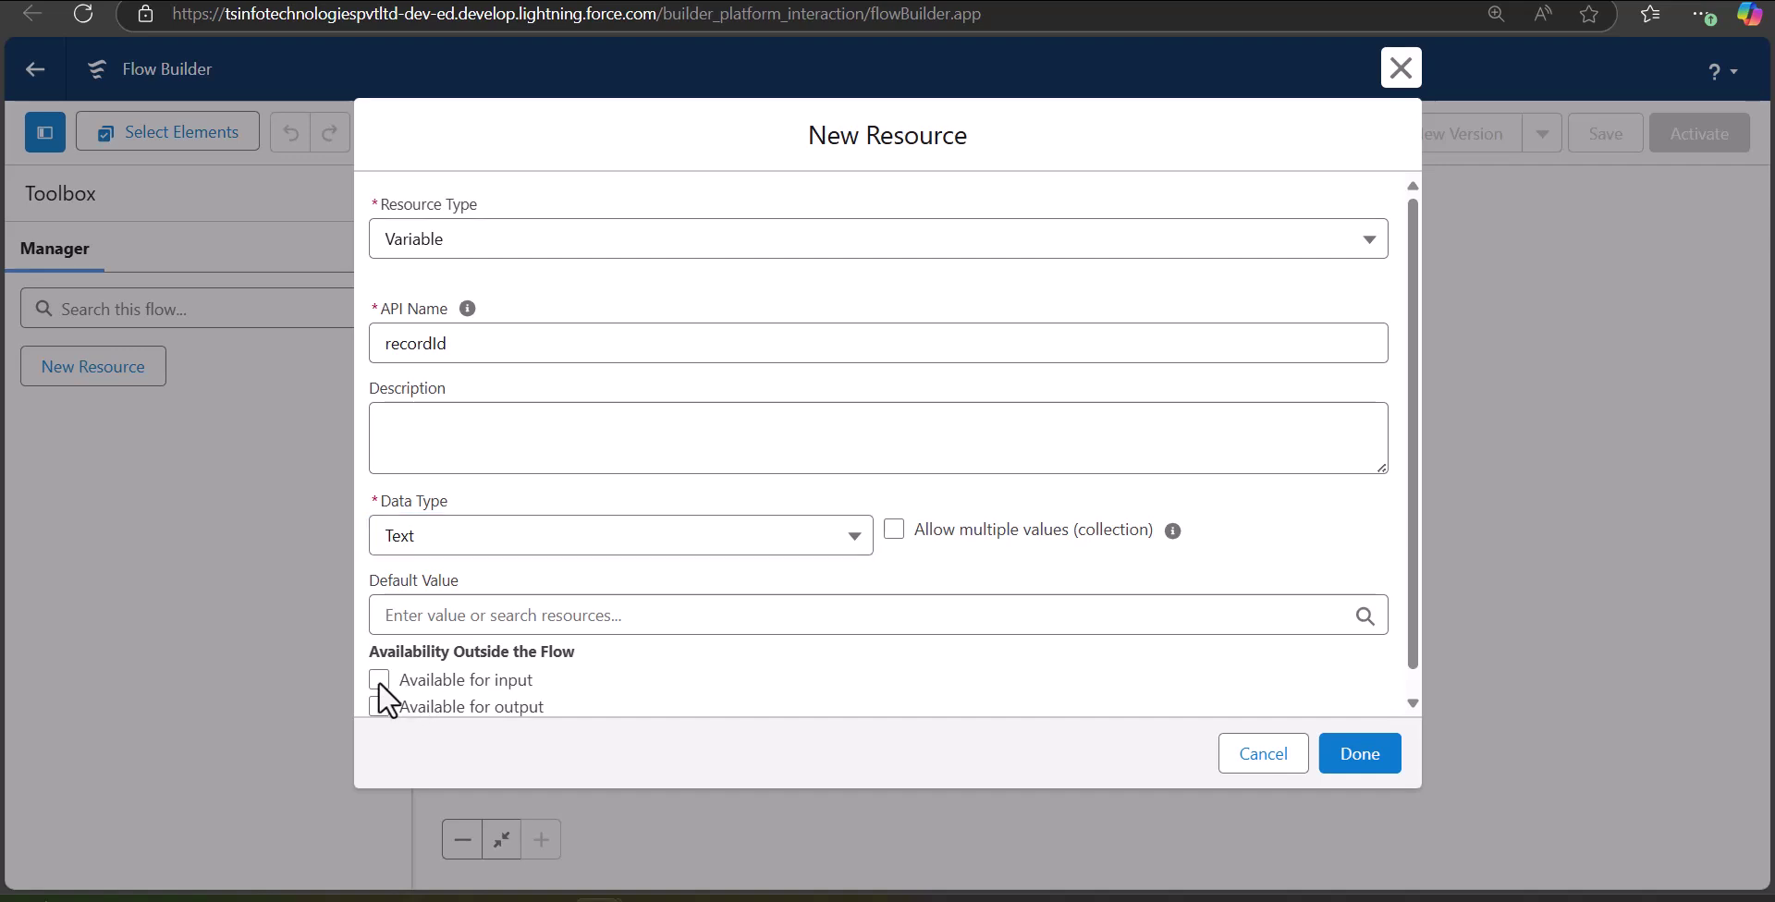
click(1365, 765)
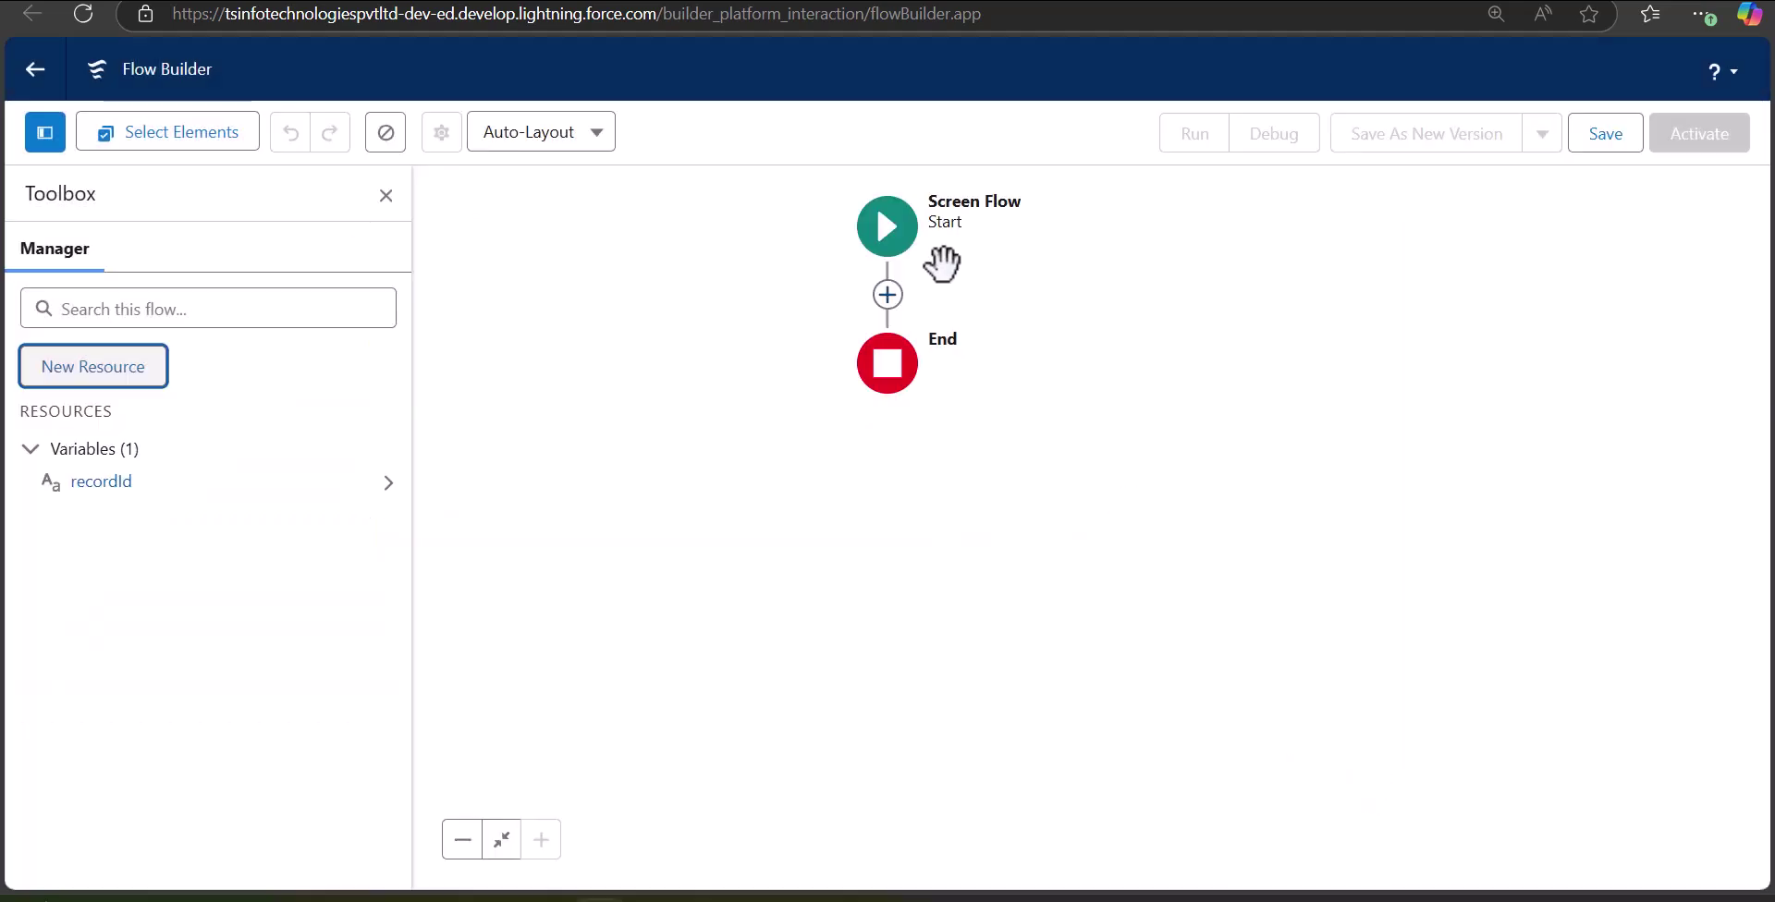
Step: Add a screen labelled 'Case Details' (API name Case_Details) and filter components by 'picklis'
click(887, 295)
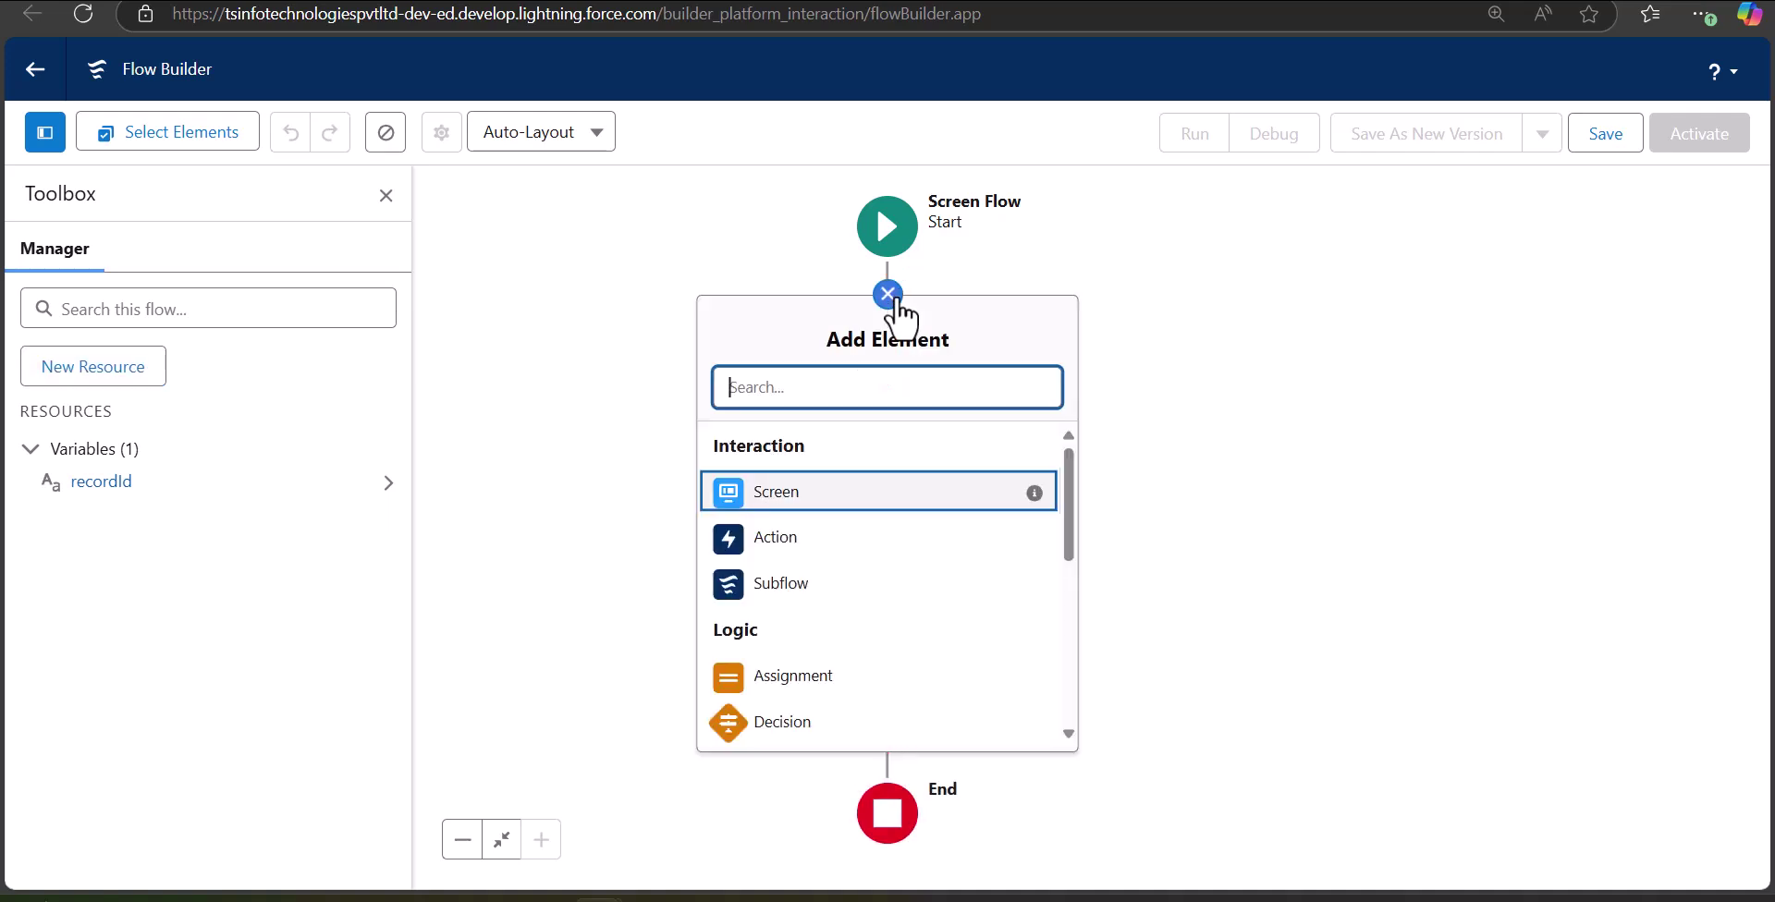
click(876, 504)
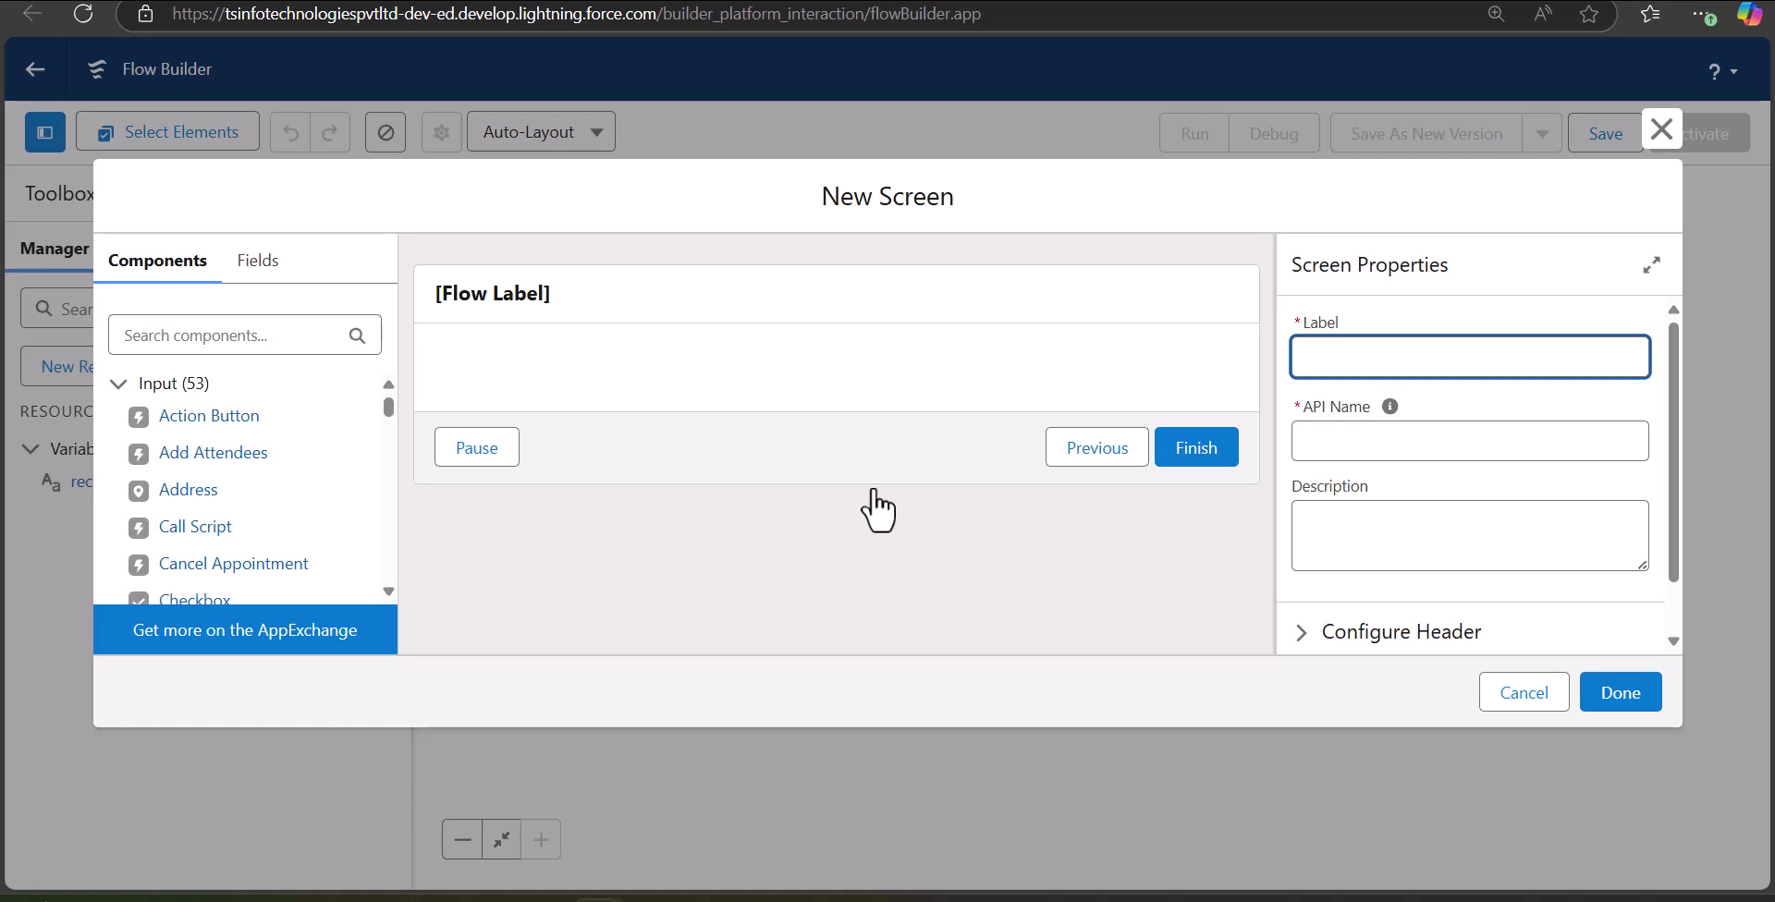
text(Case Details)
click(1364, 453)
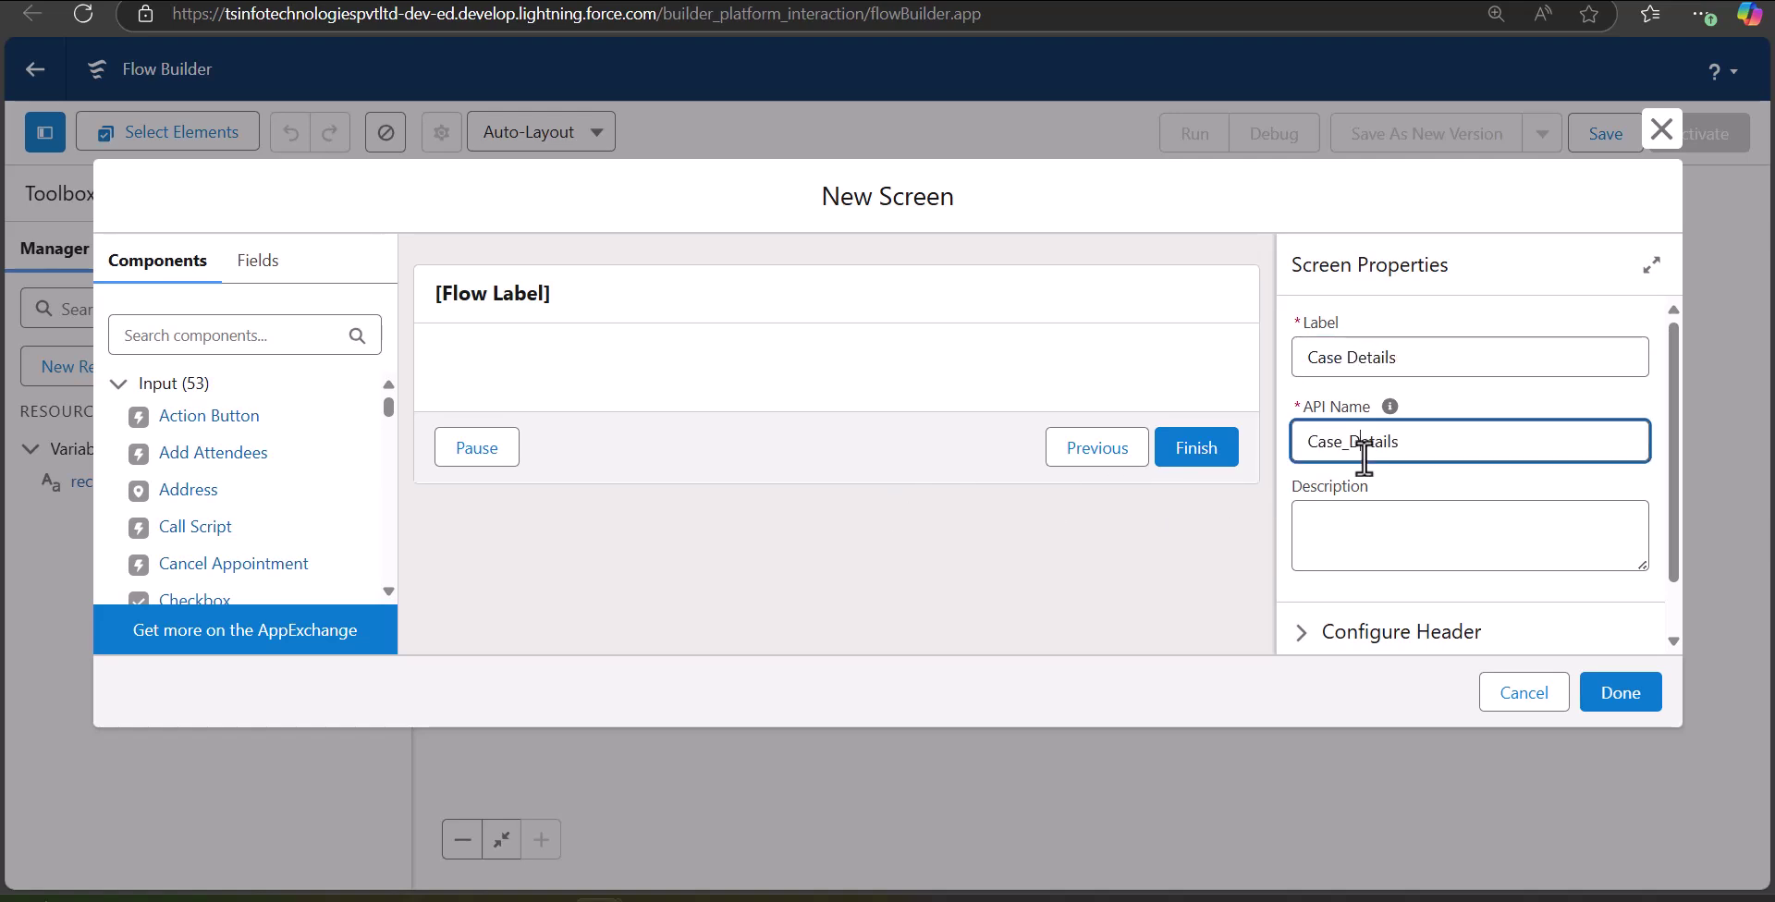
click(566, 300)
click(260, 335)
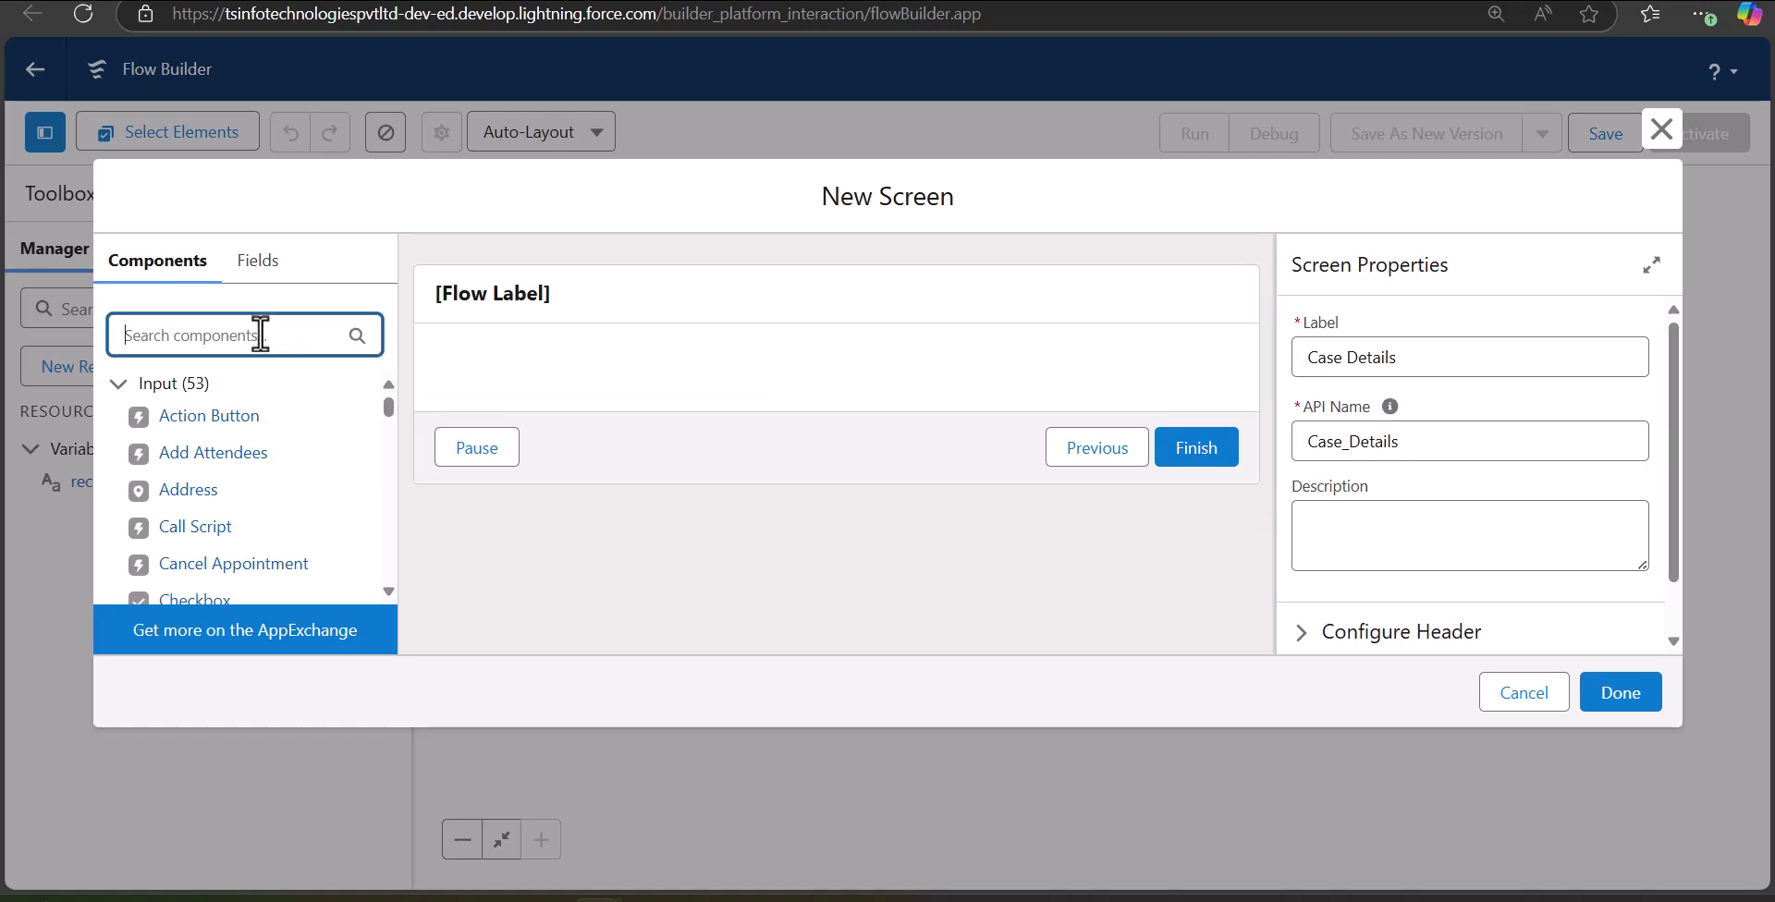
text(picklis)
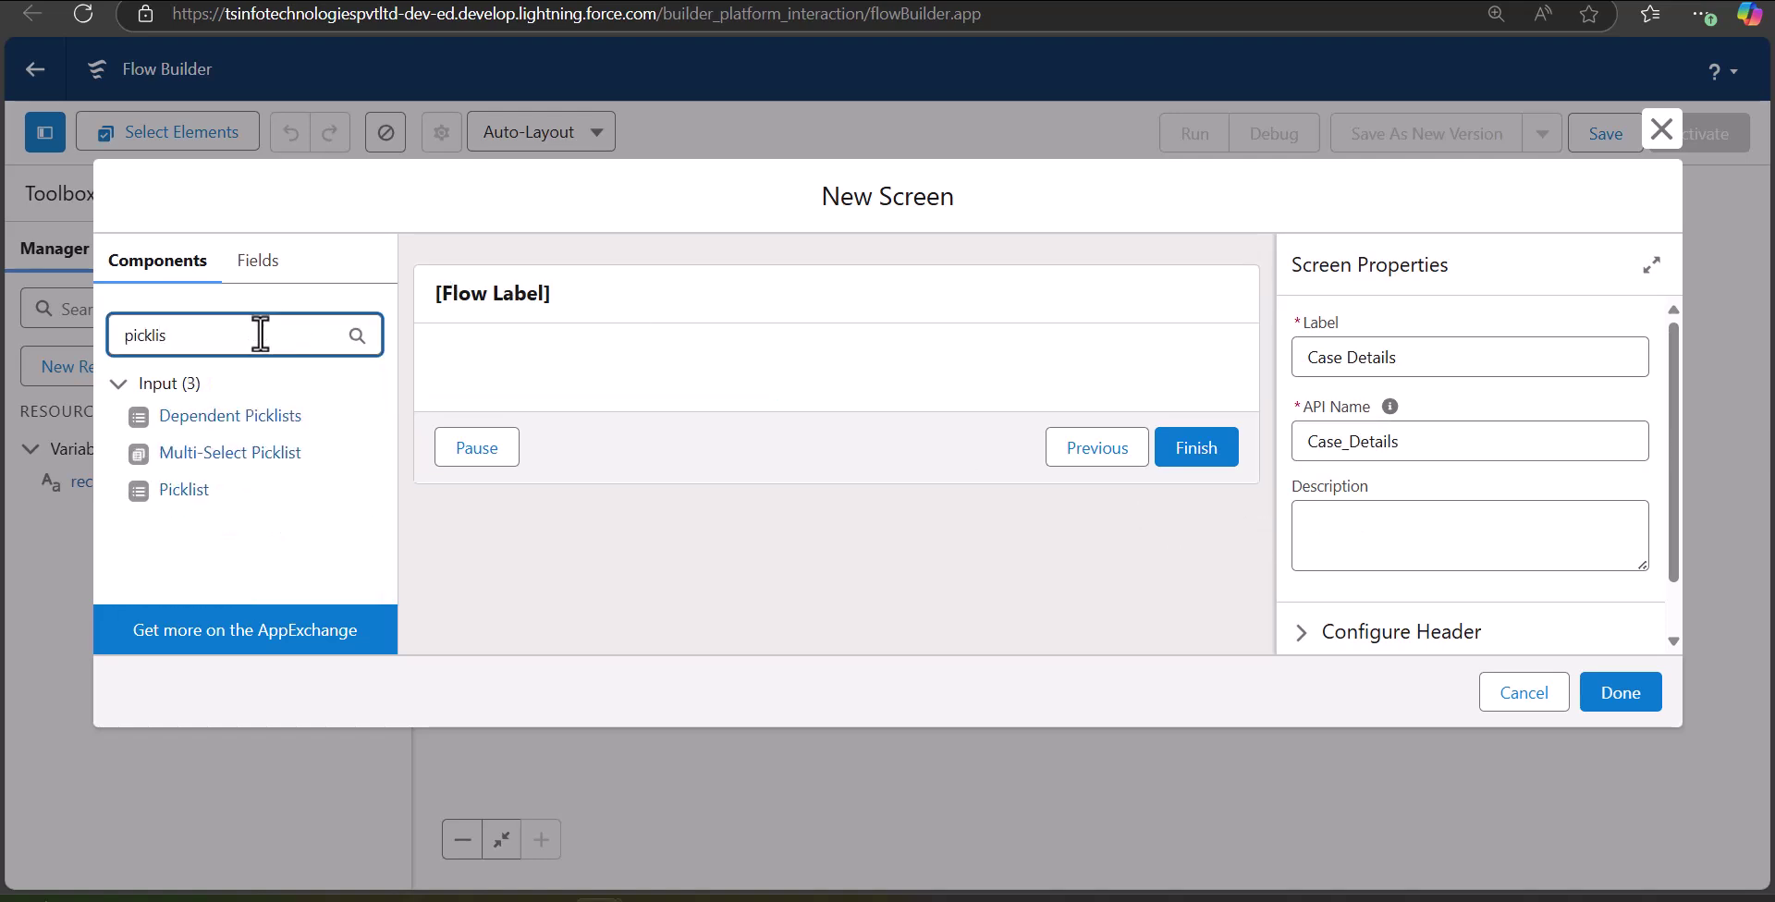
Step: Add a required Picklist component labelled and named 'Status' to the screen
click(190, 492)
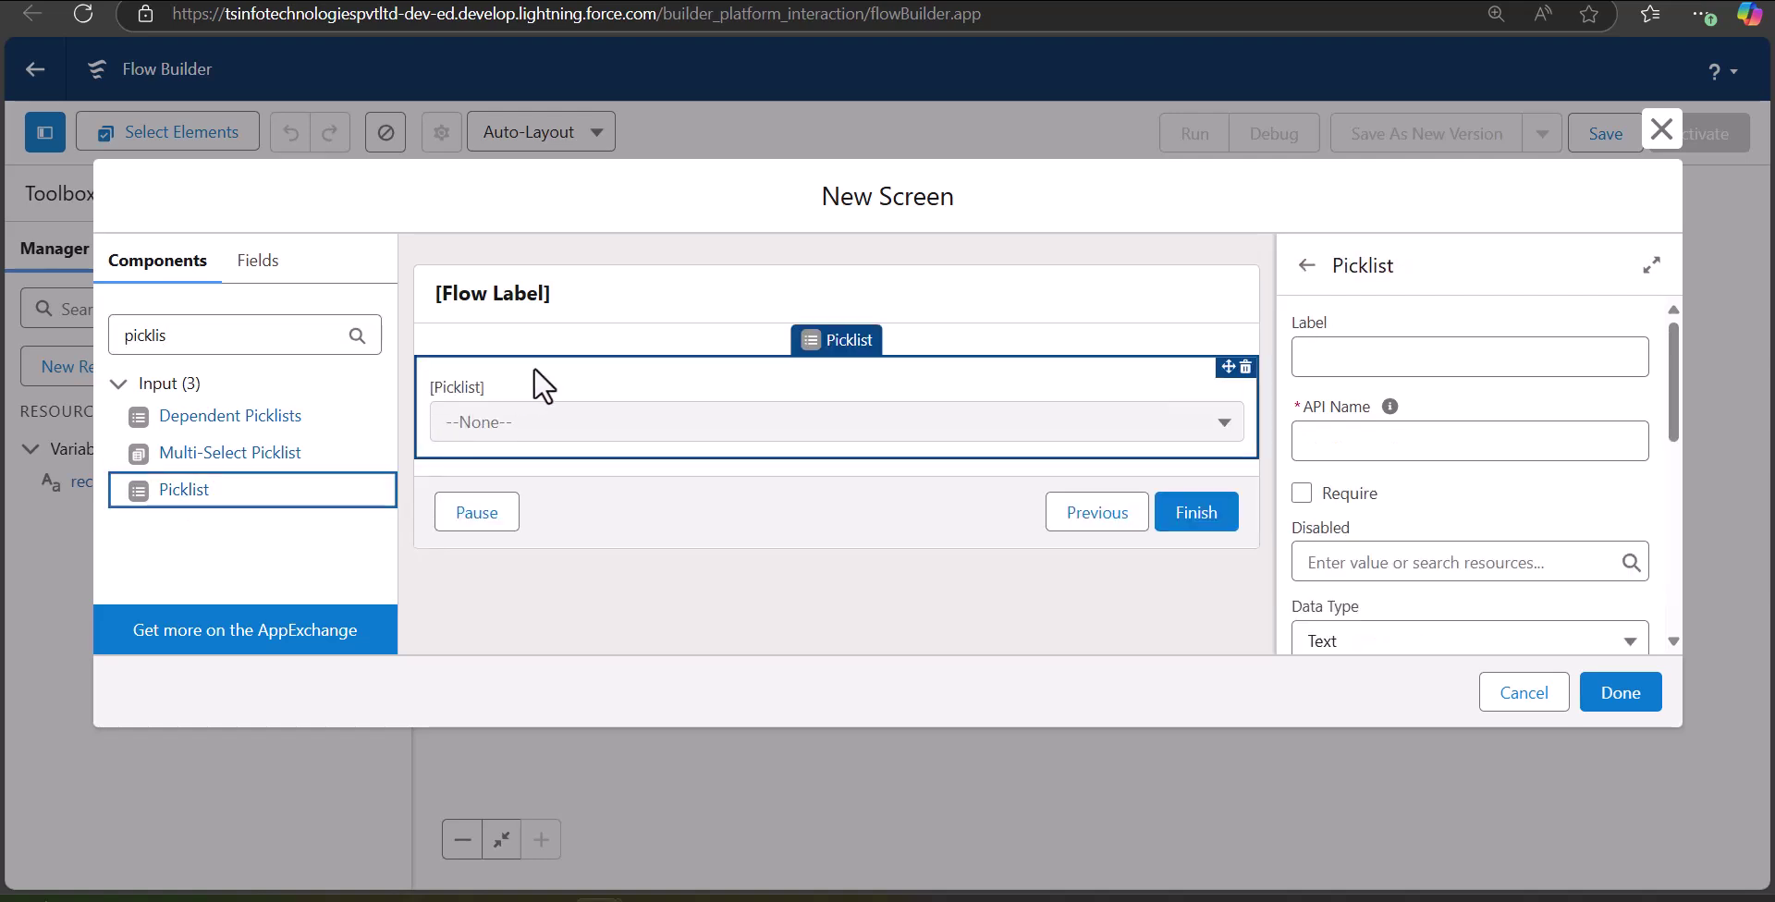
click(1052, 386)
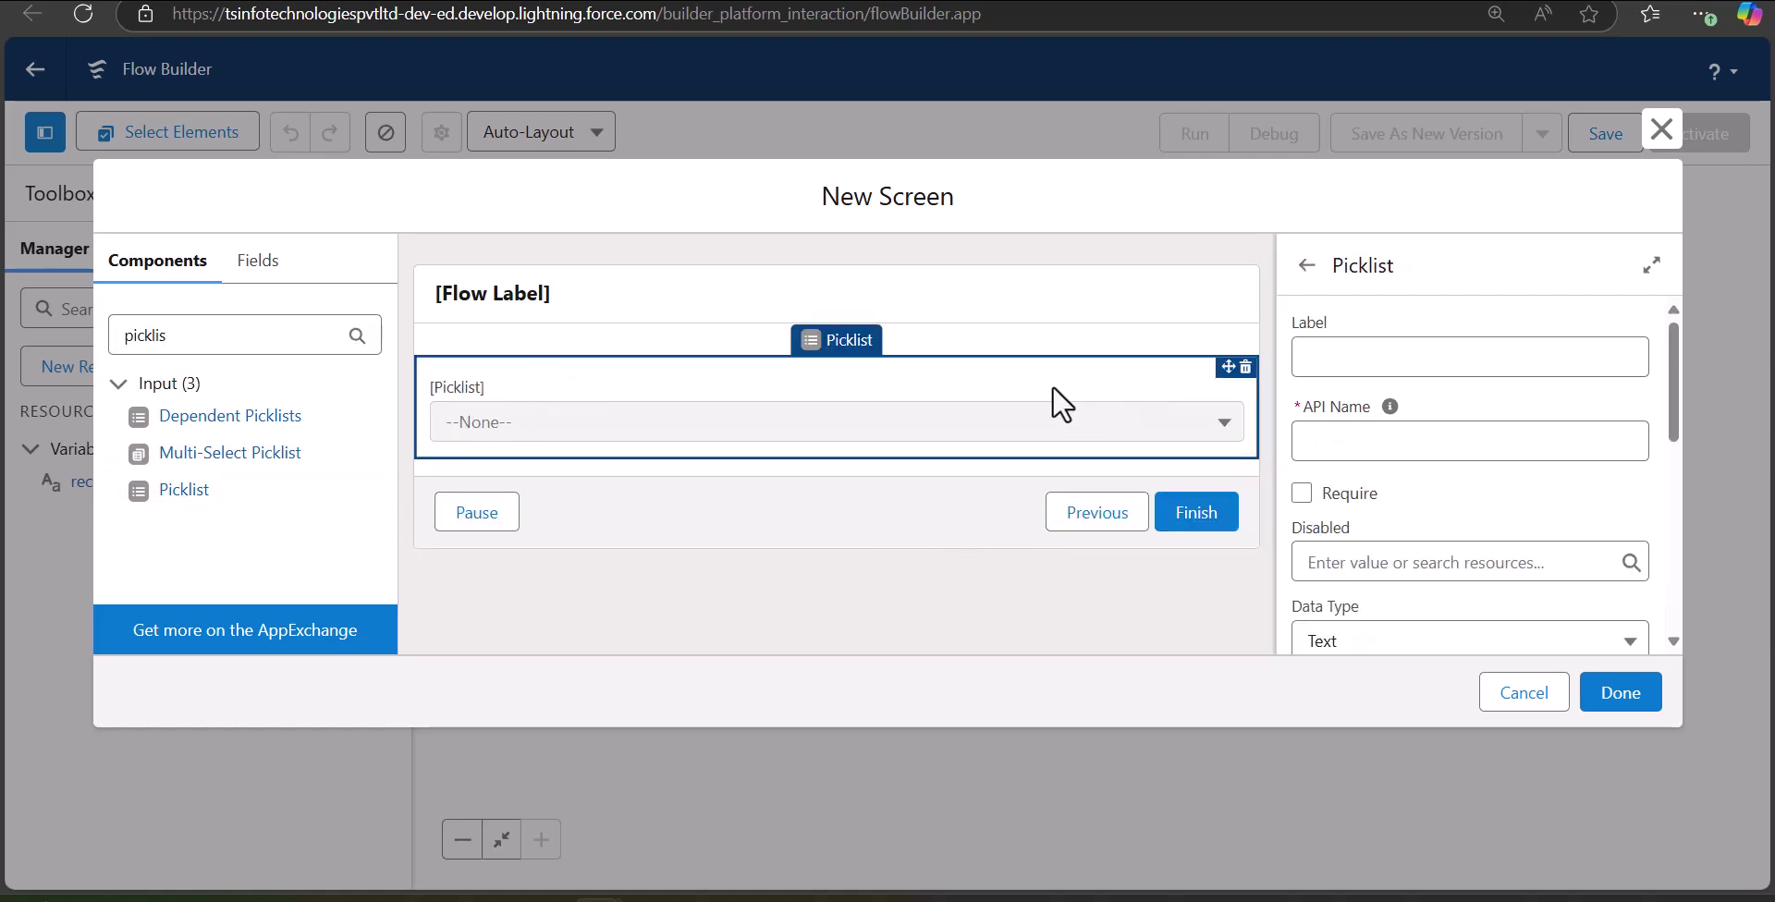
click(1420, 356)
text(Status)
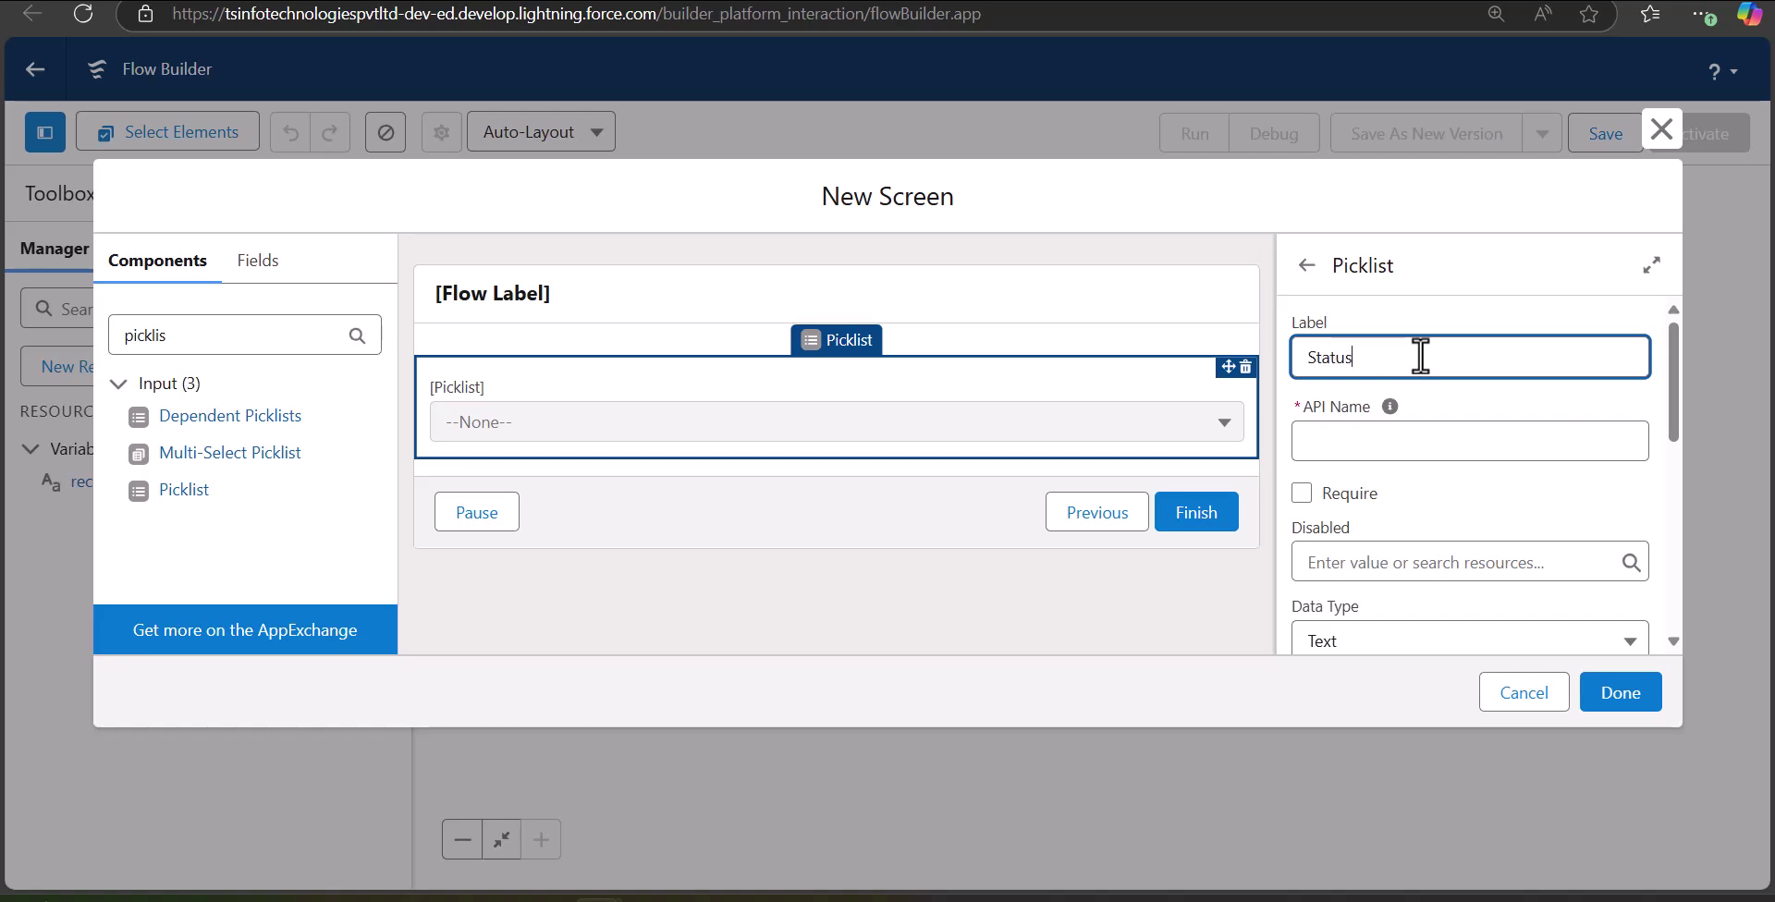
click(1383, 437)
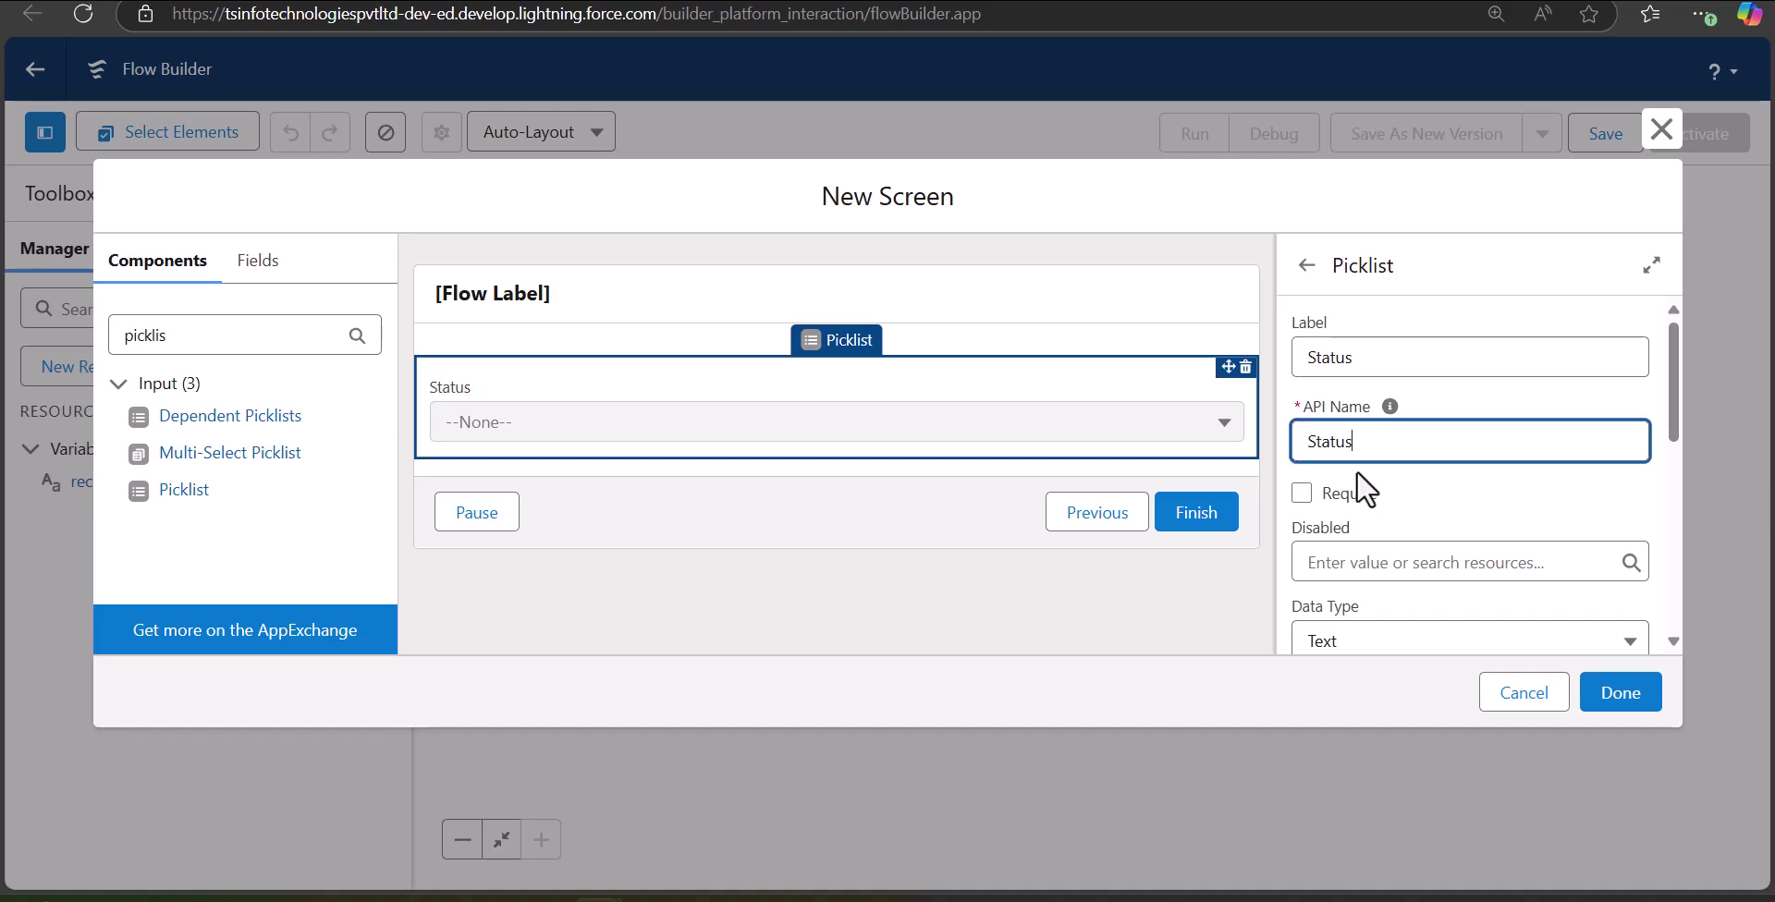
click(1302, 493)
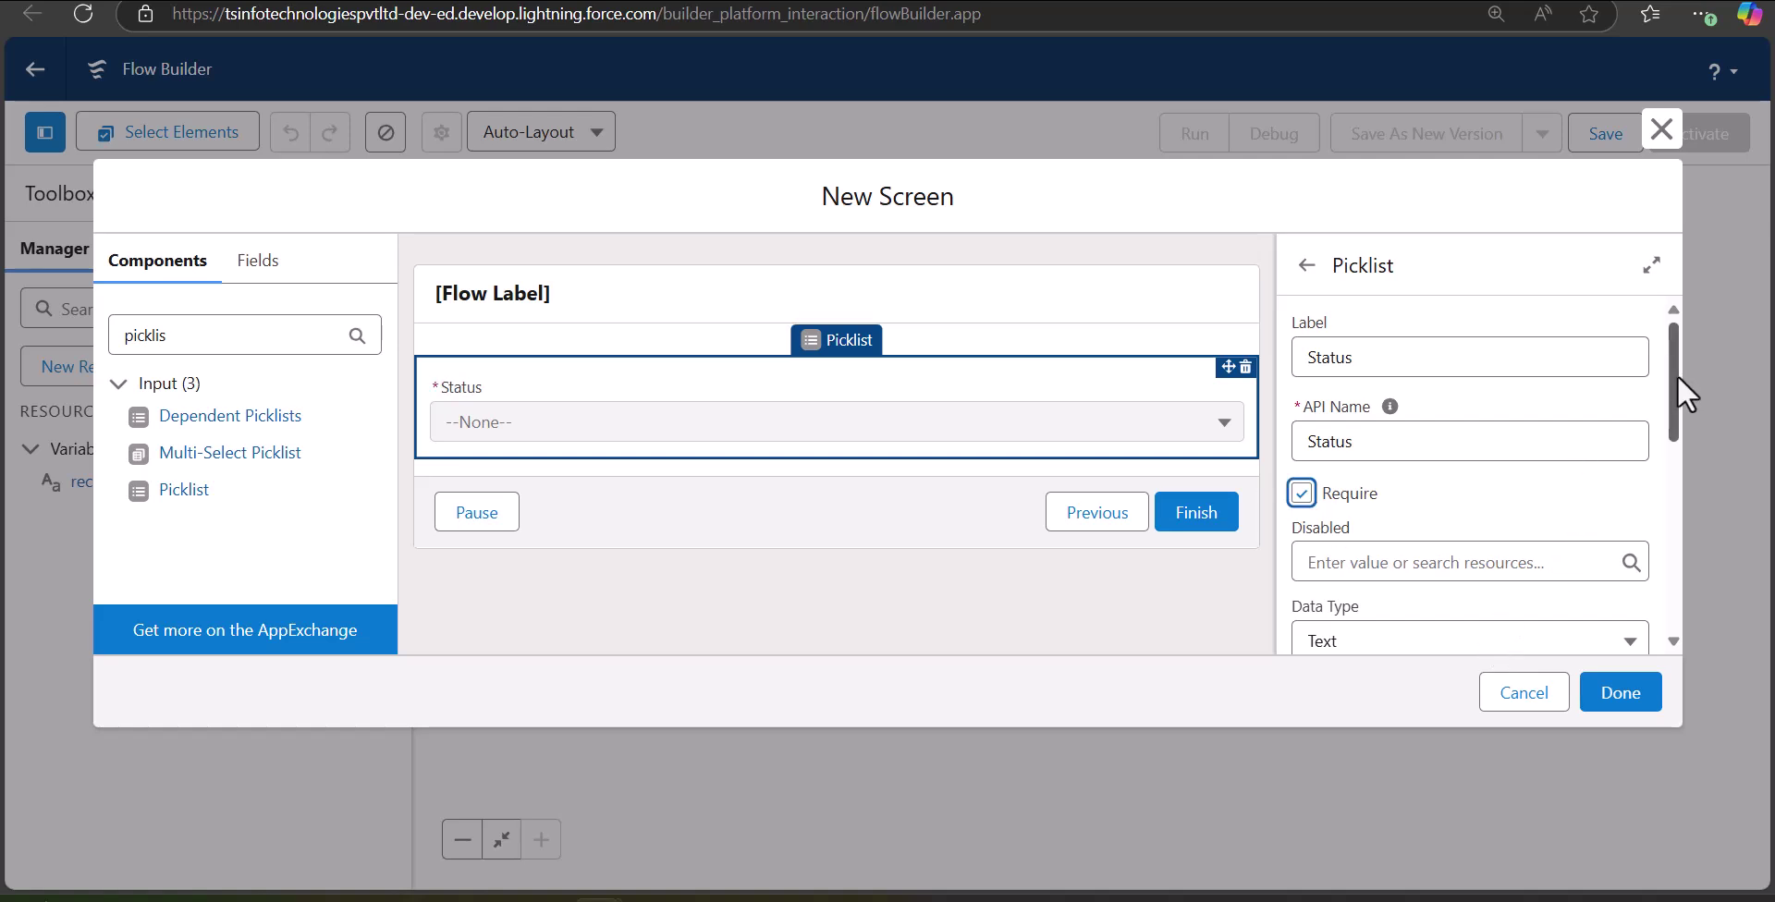
drag(1677, 375, 1679, 514)
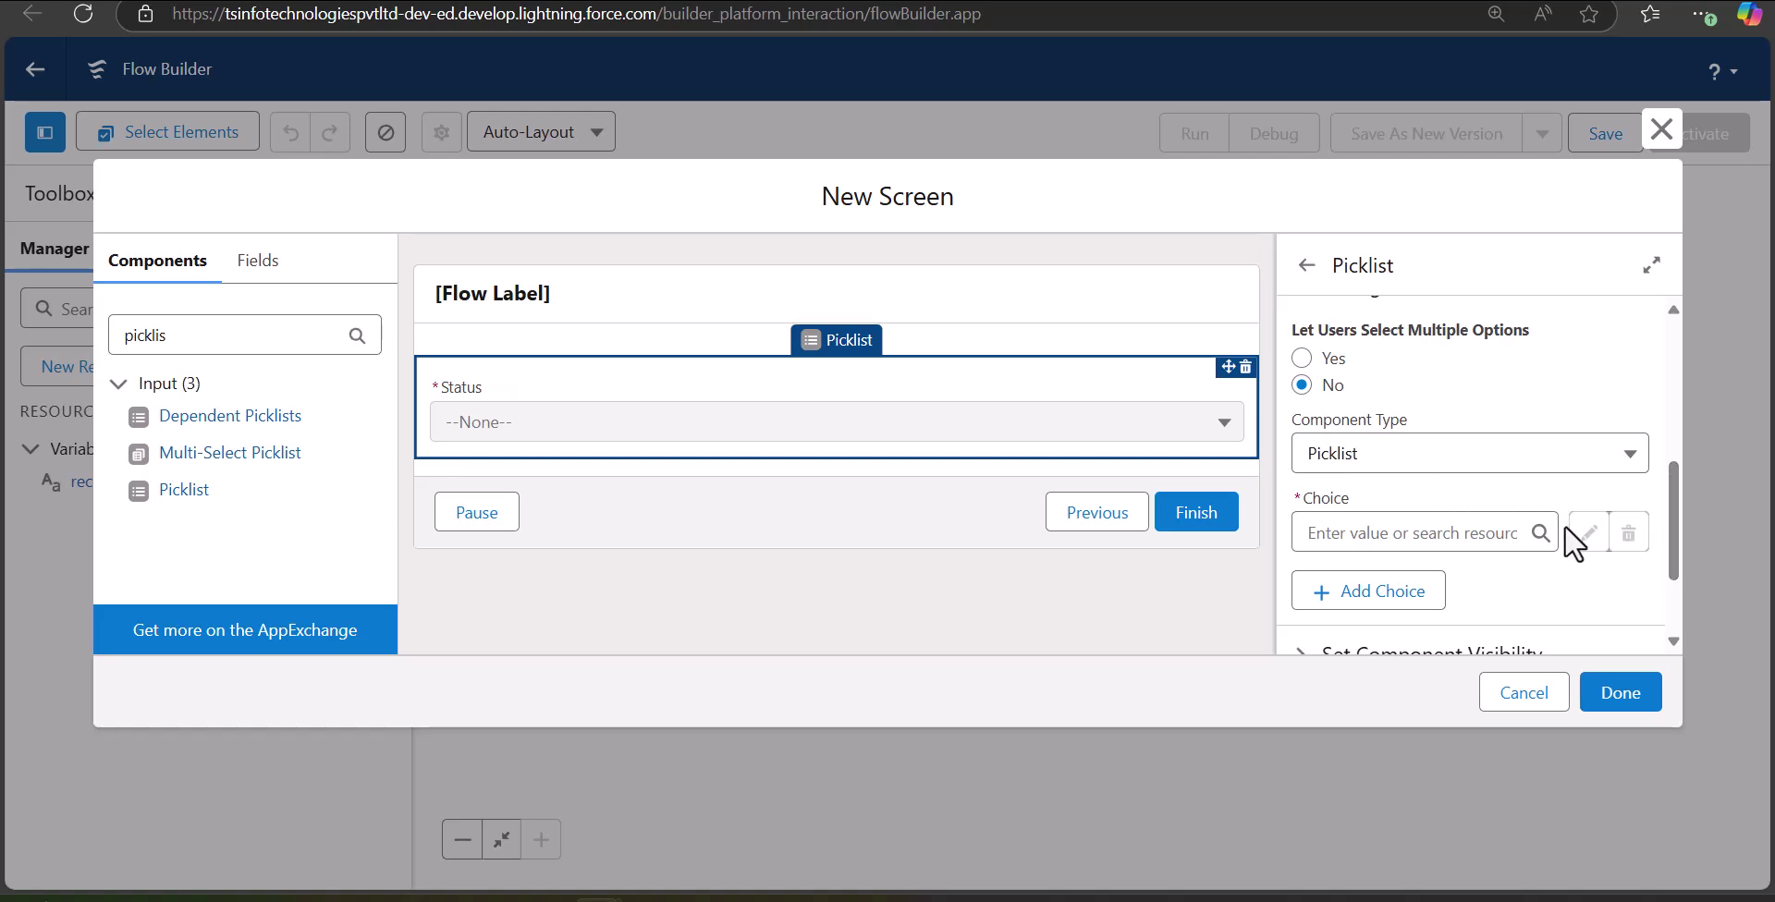
Step: Start a new Picklist Choice Set resource named 'Case_status' for the Status picklist
click(1464, 541)
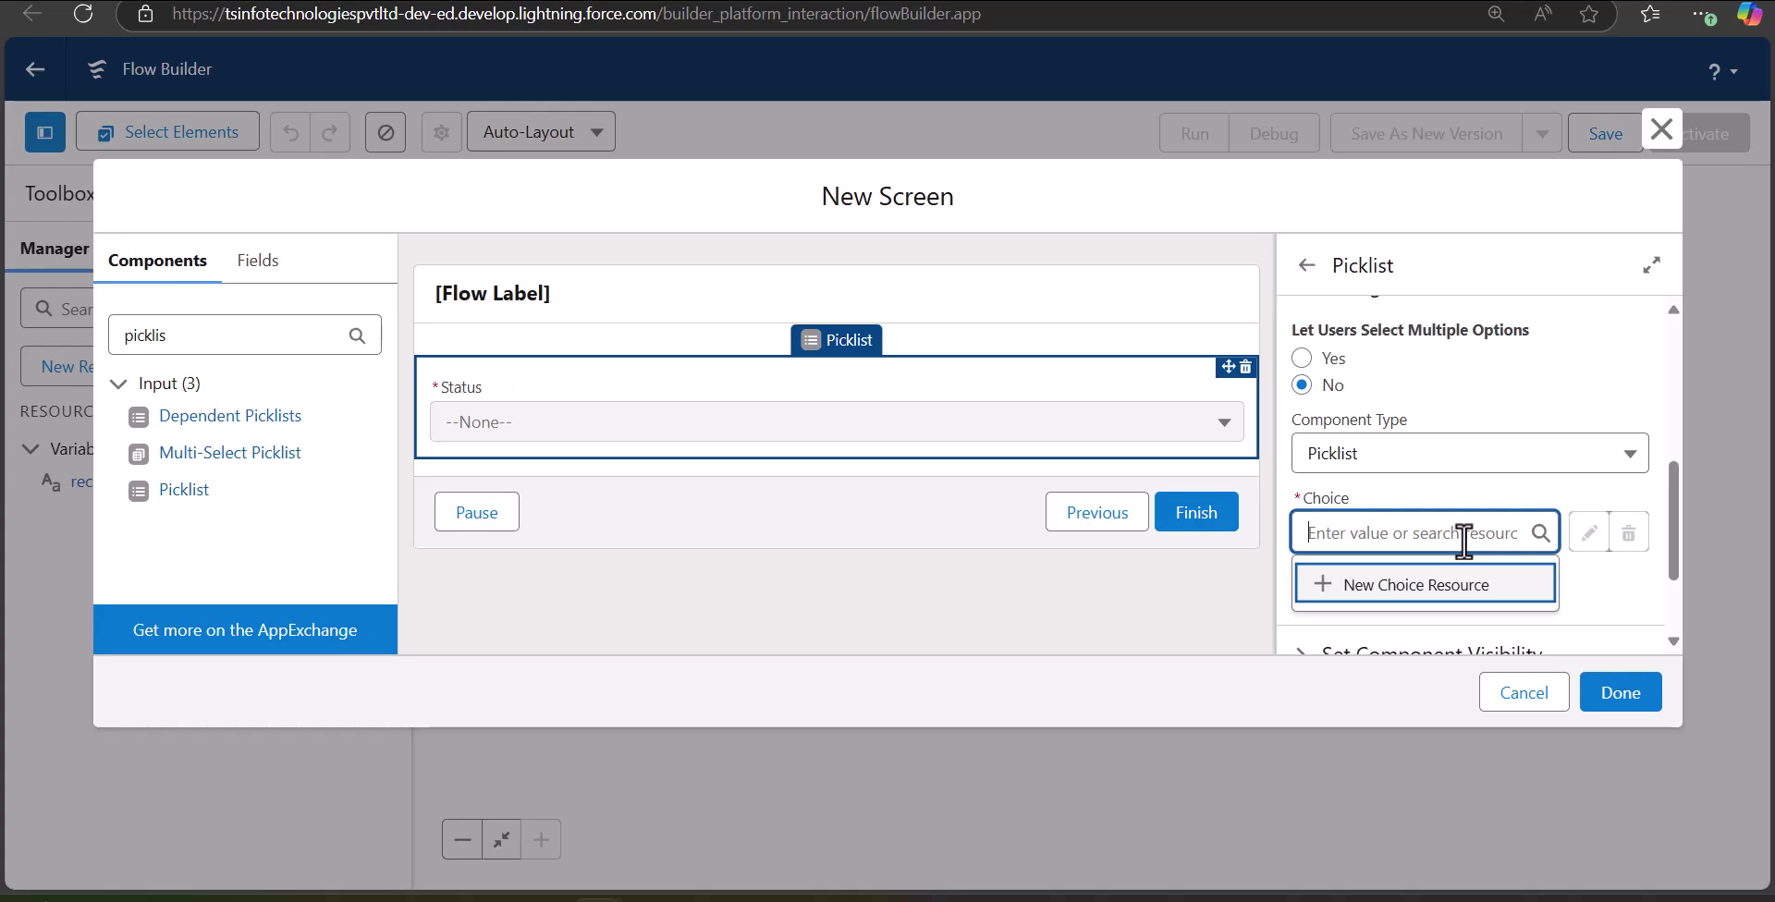
click(1432, 582)
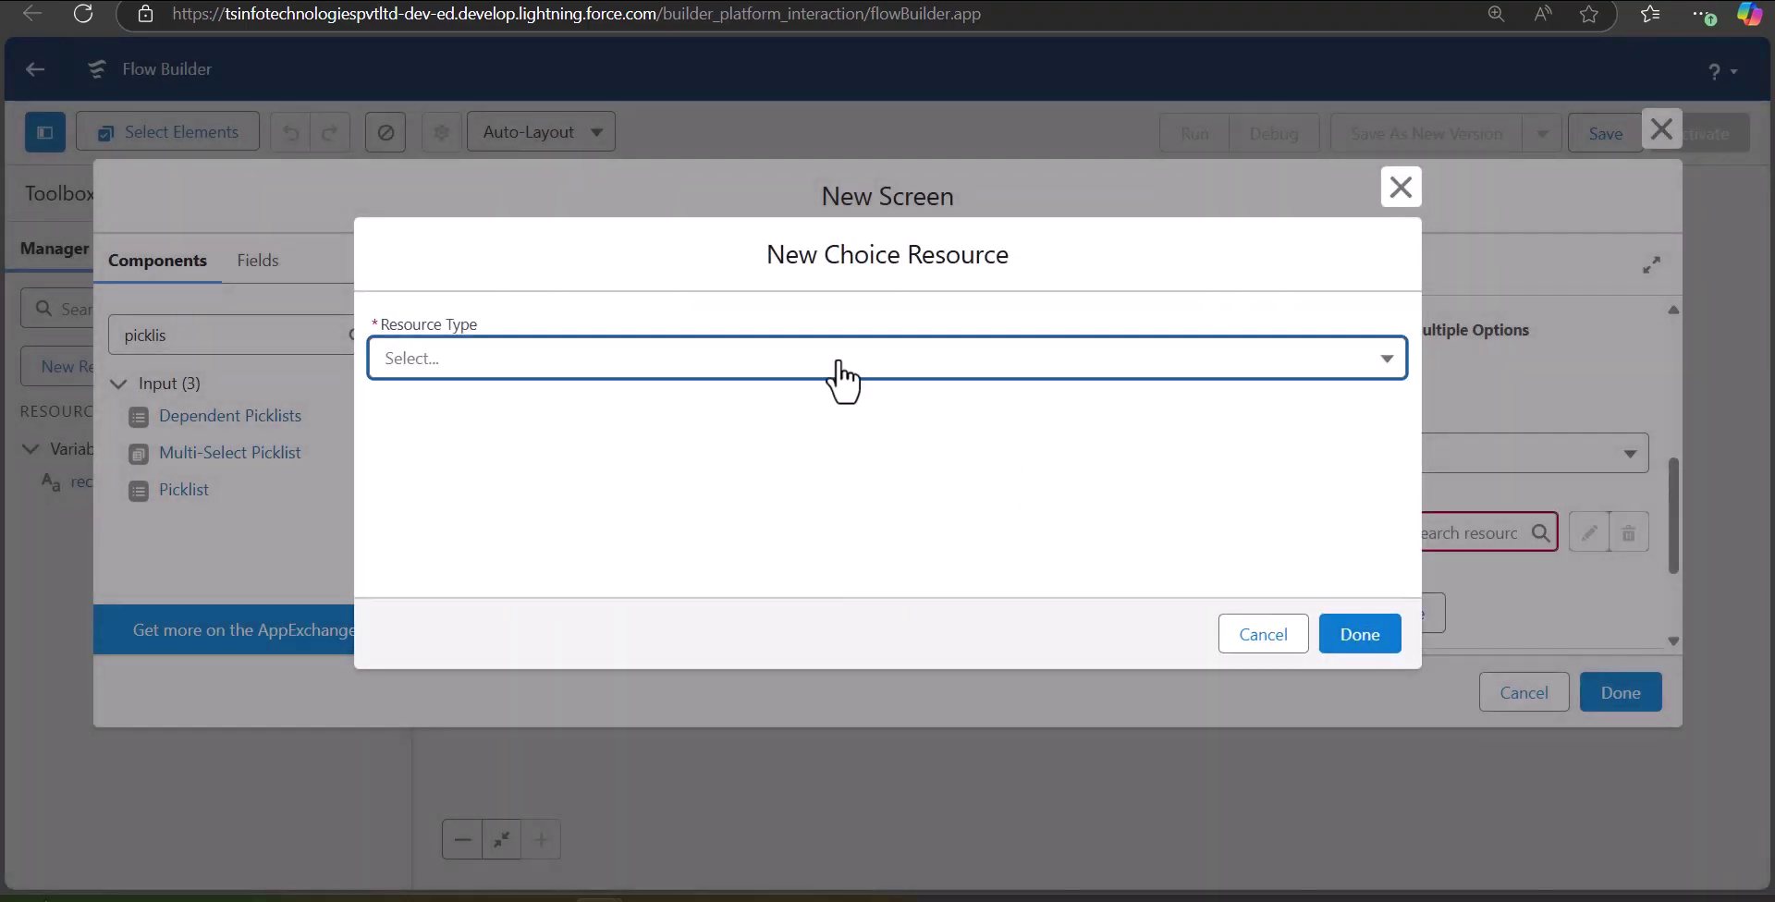
click(839, 363)
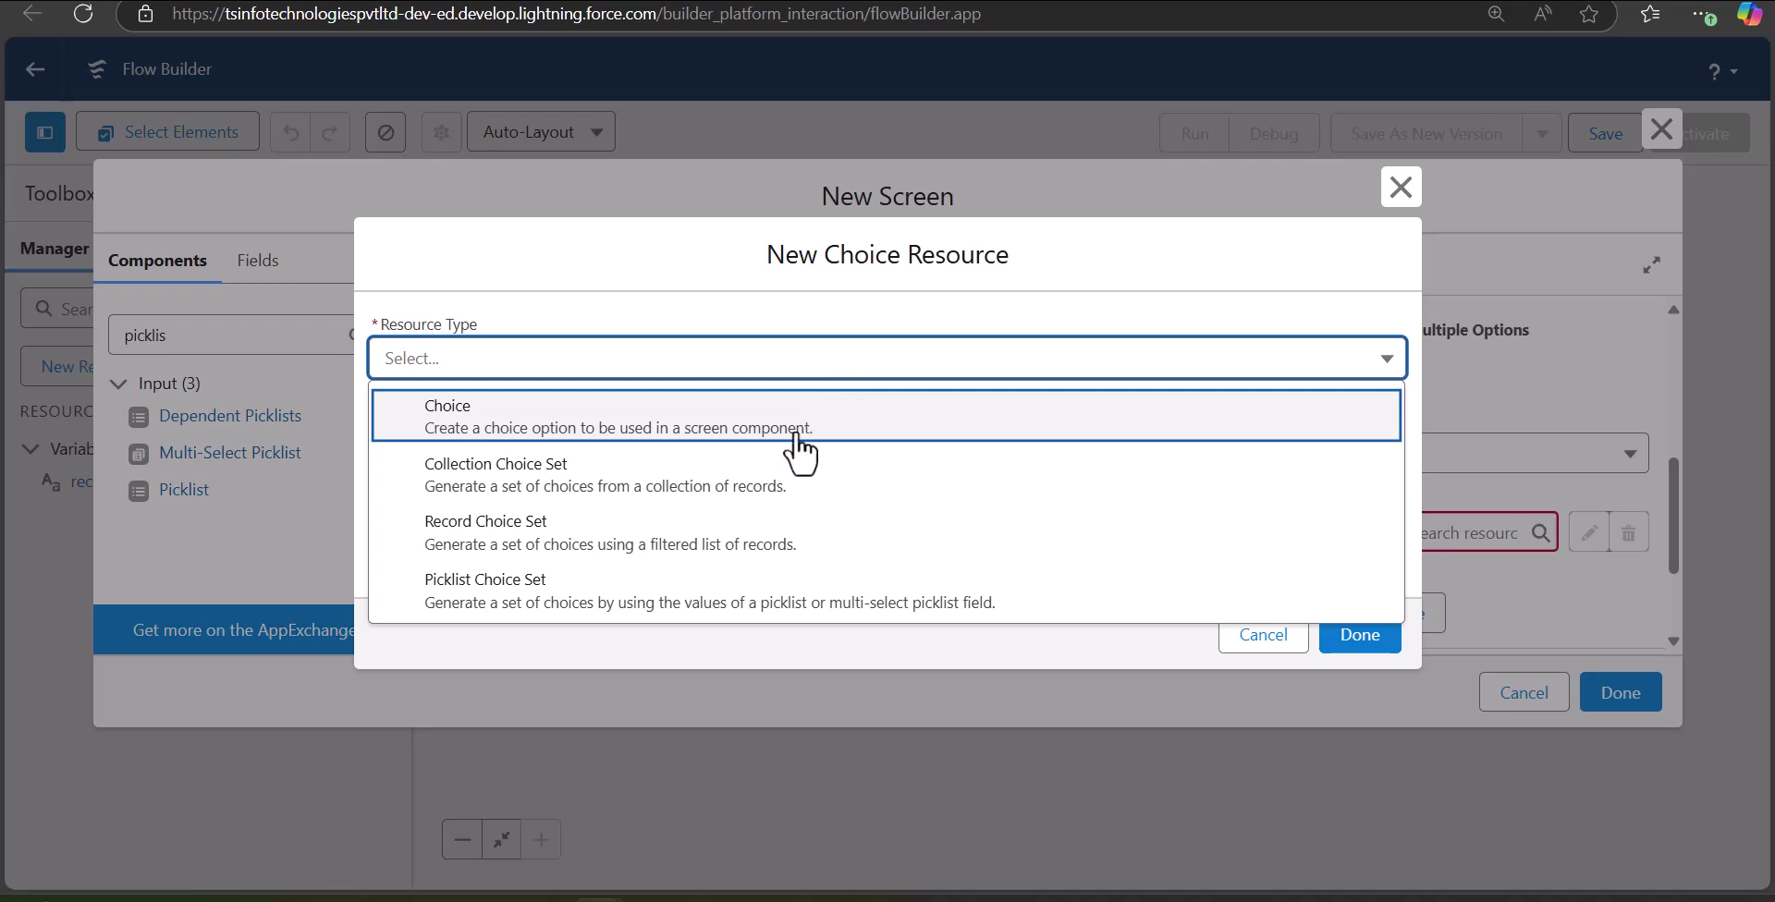
click(725, 602)
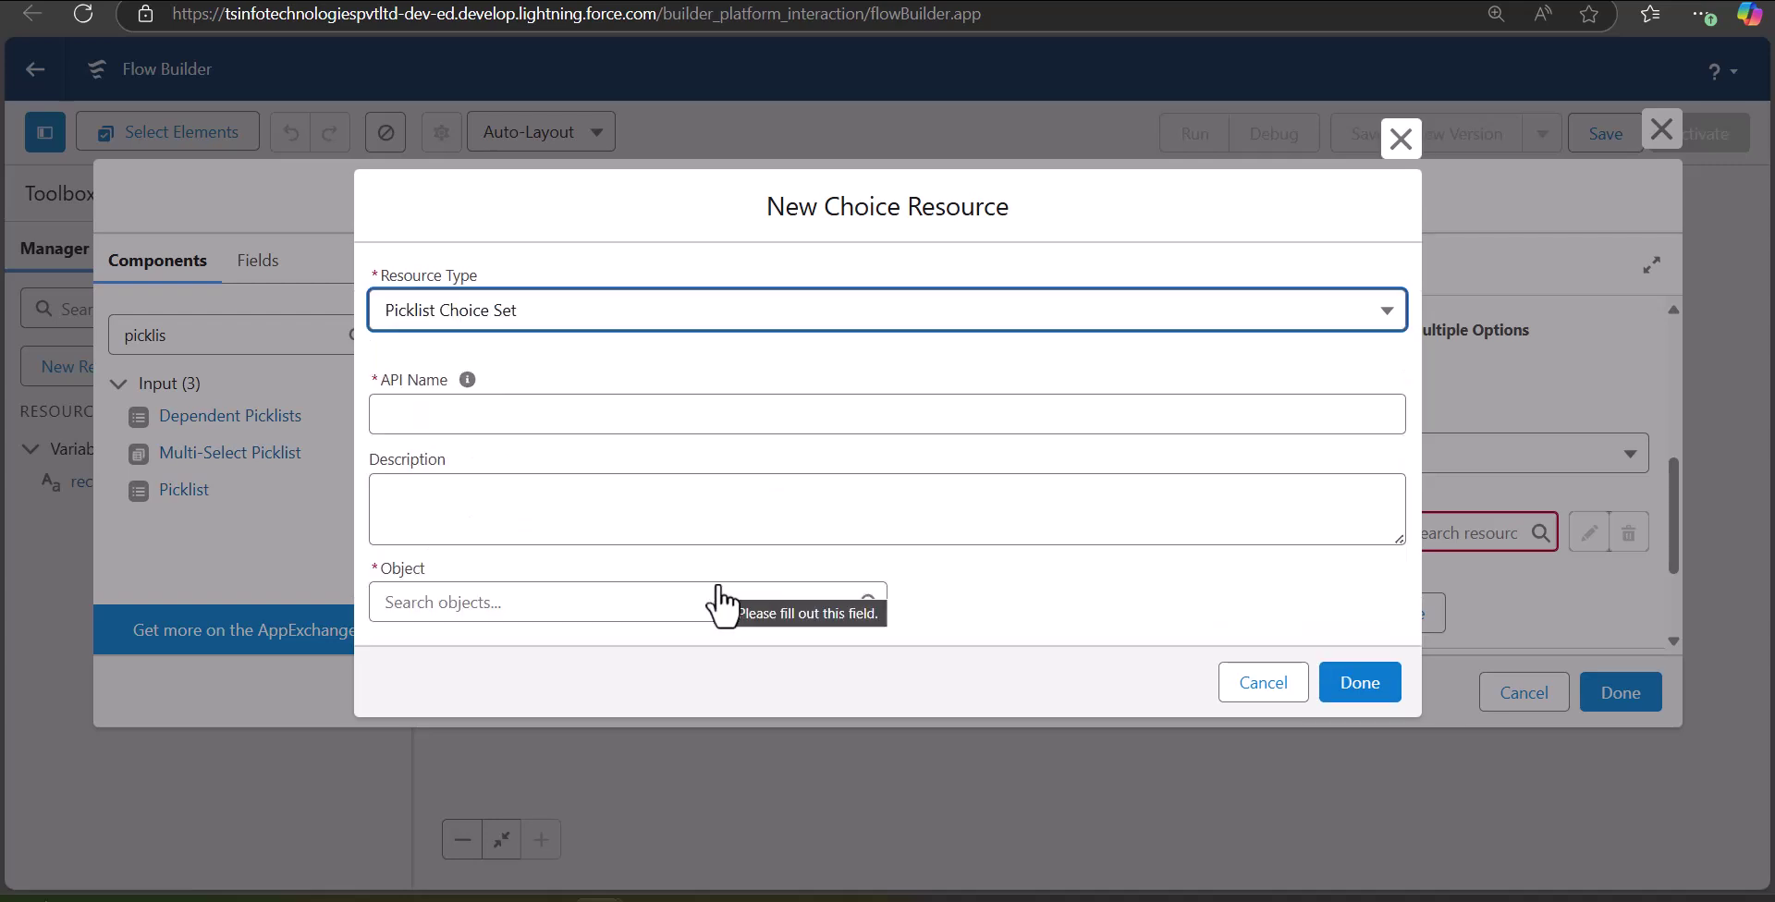
click(489, 416)
text(C)
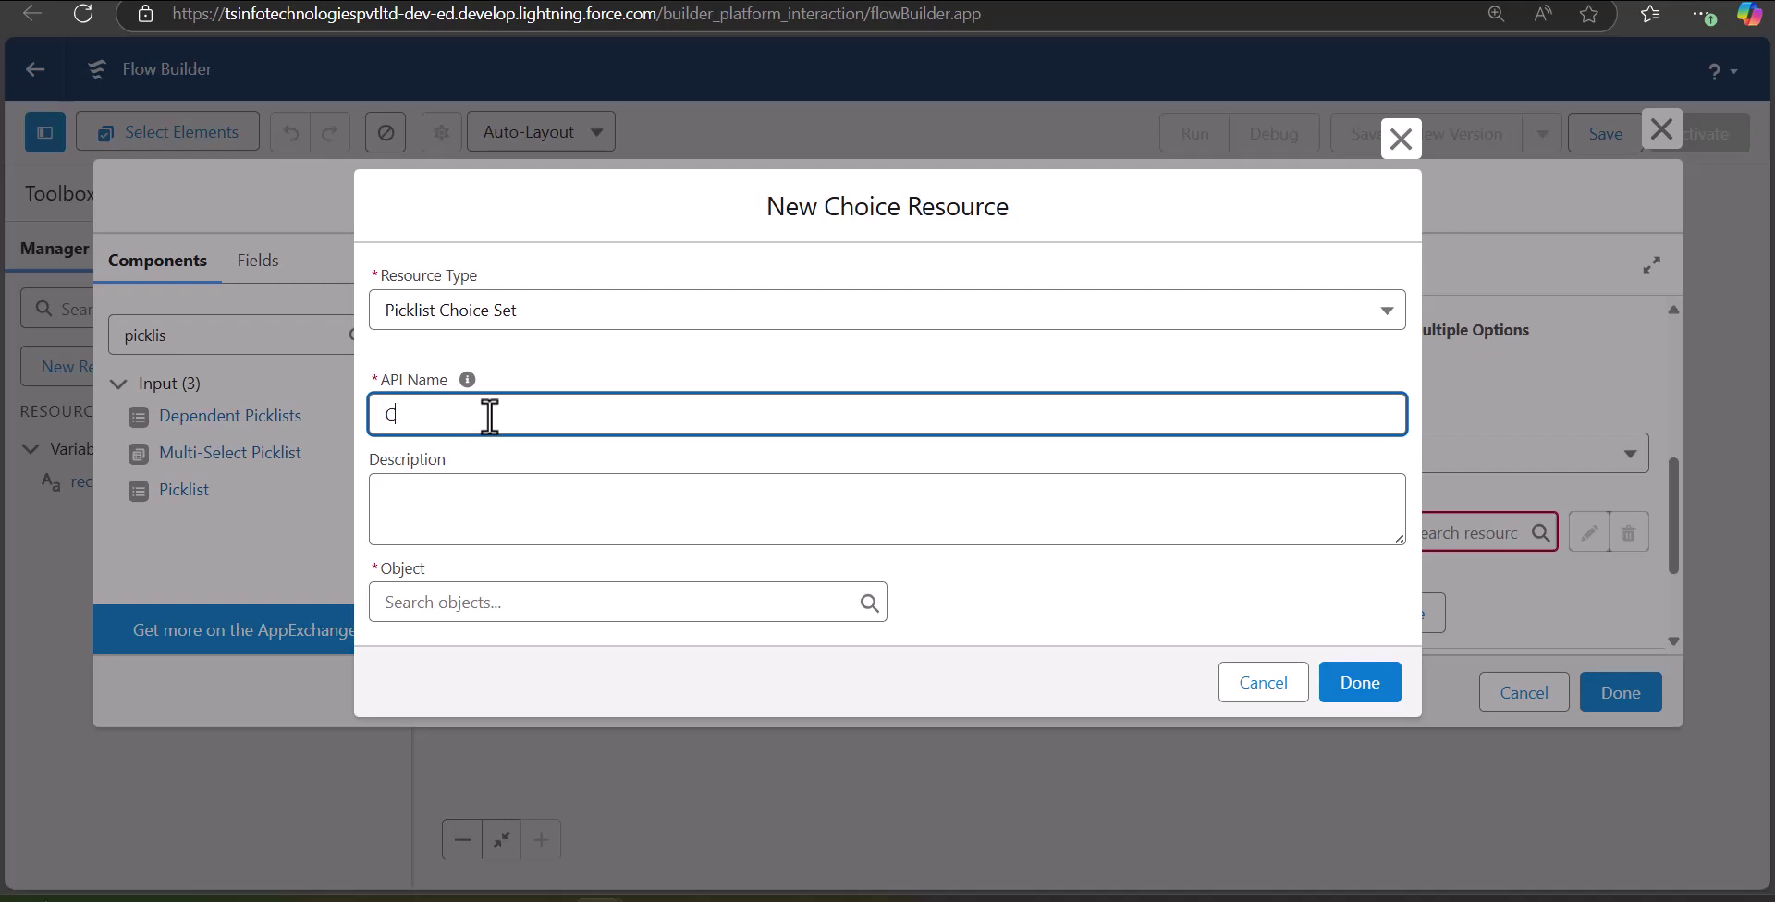
text(ase_status)
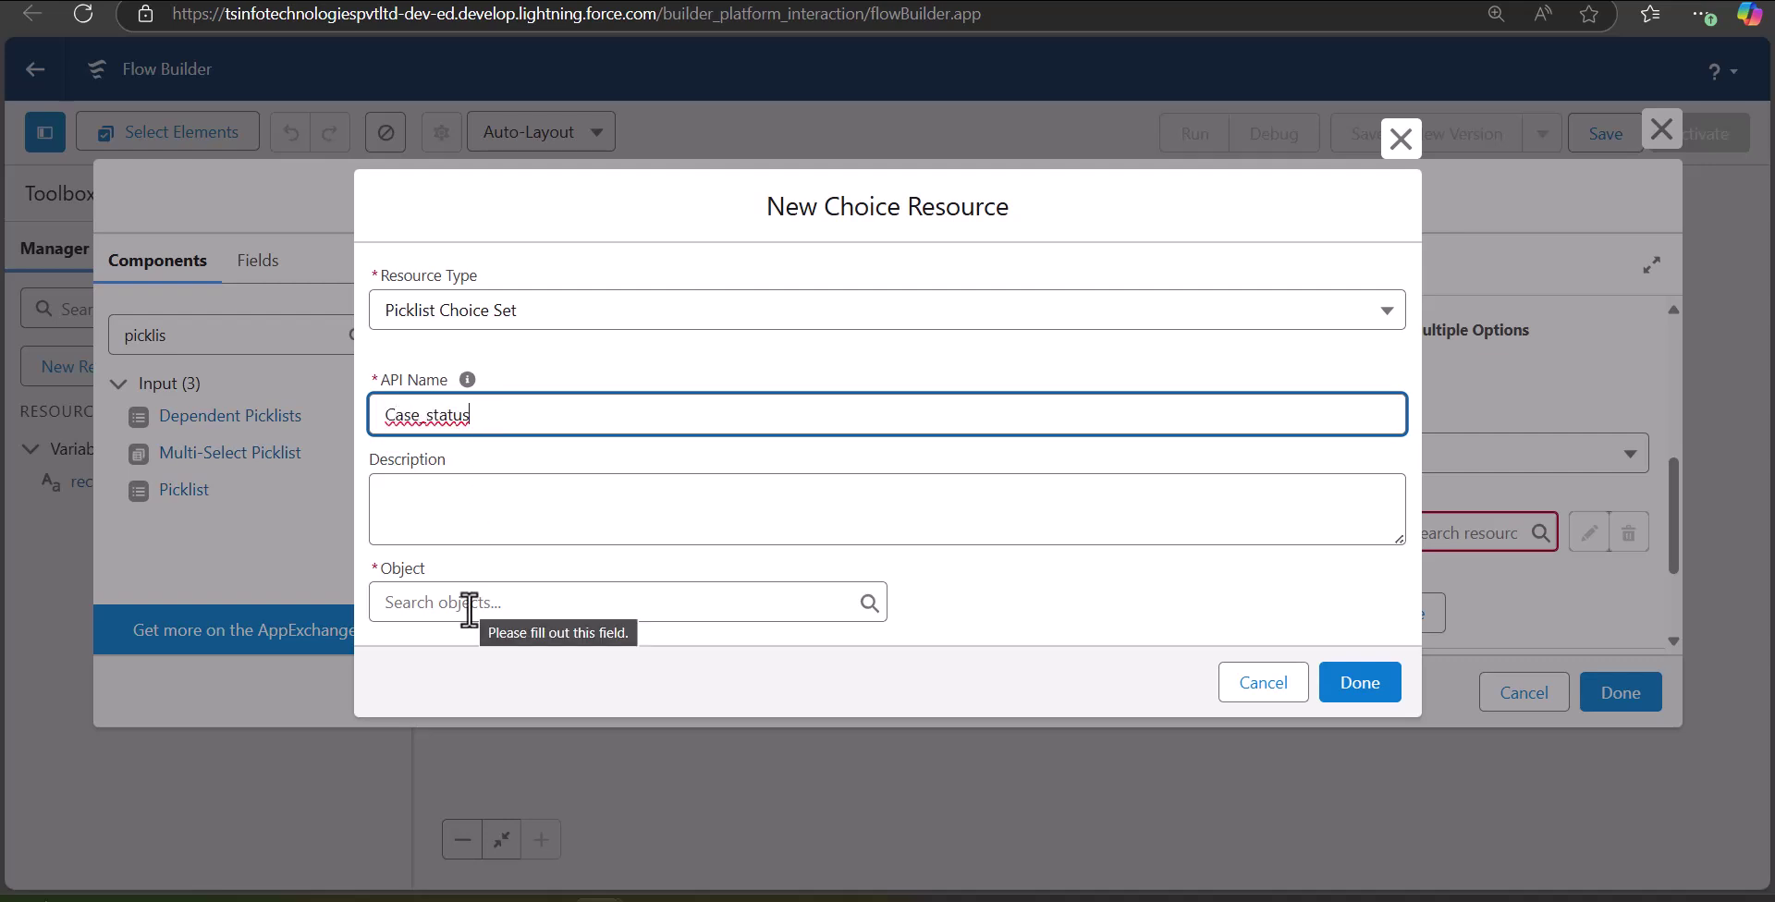
Step: Source the Case_status choice set from the Case object's Status picklist field and save it
click(468, 603)
text(Case)
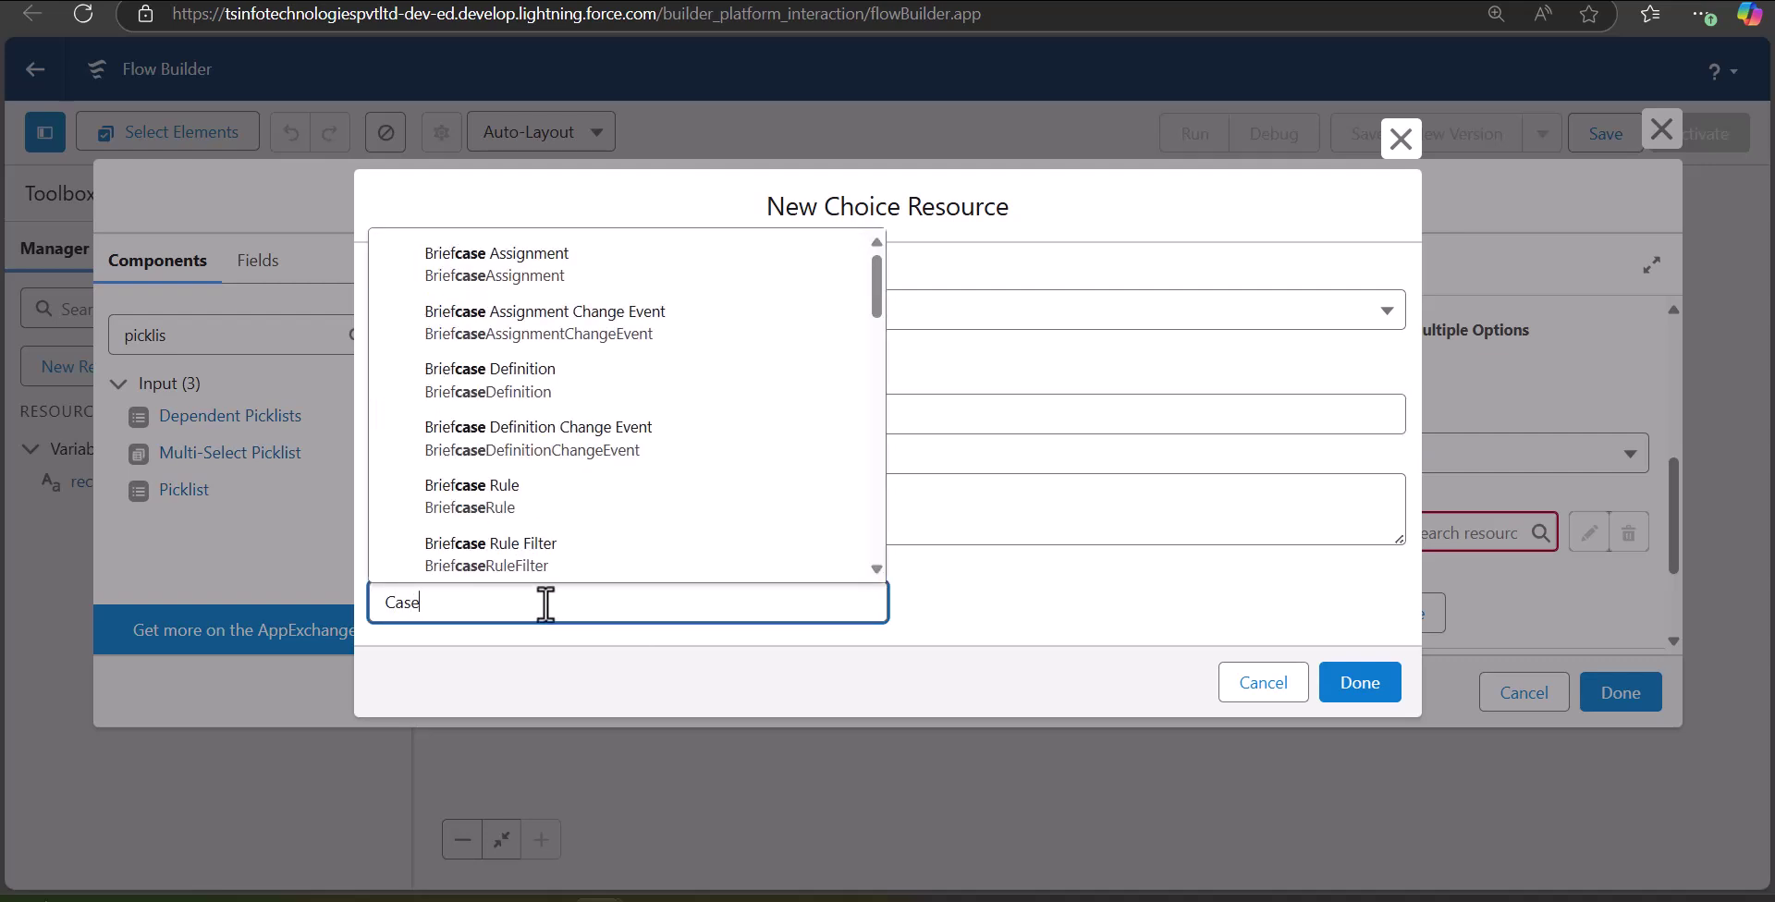
key(Return)
click(670, 617)
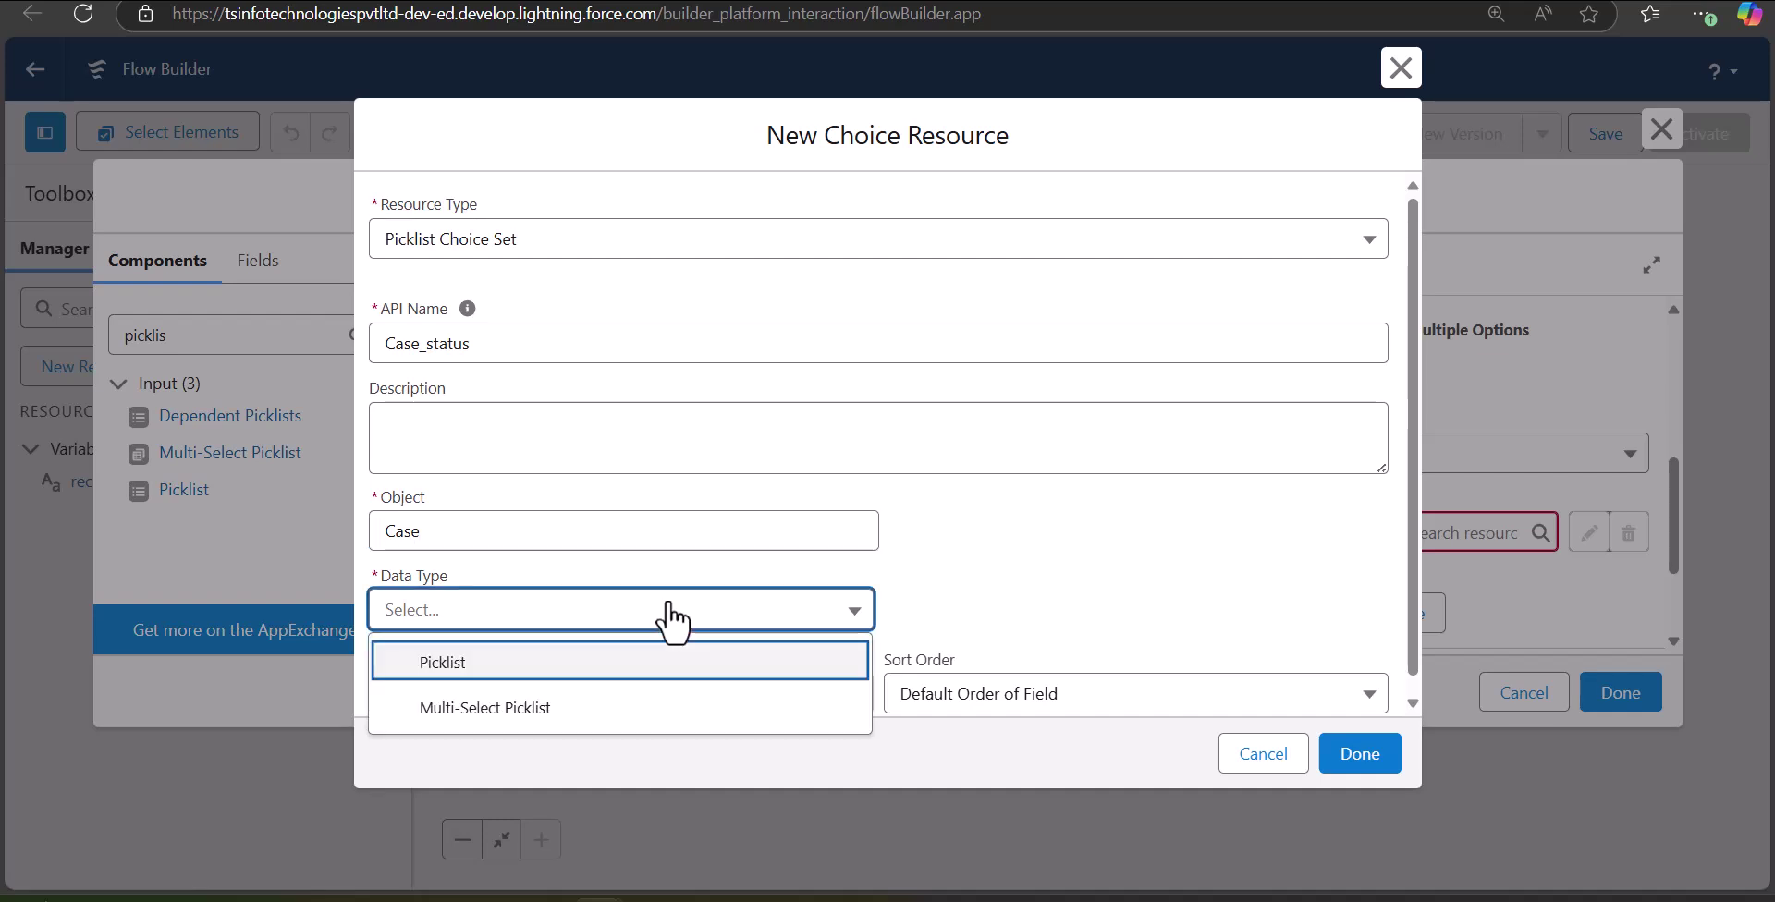
click(659, 664)
click(700, 693)
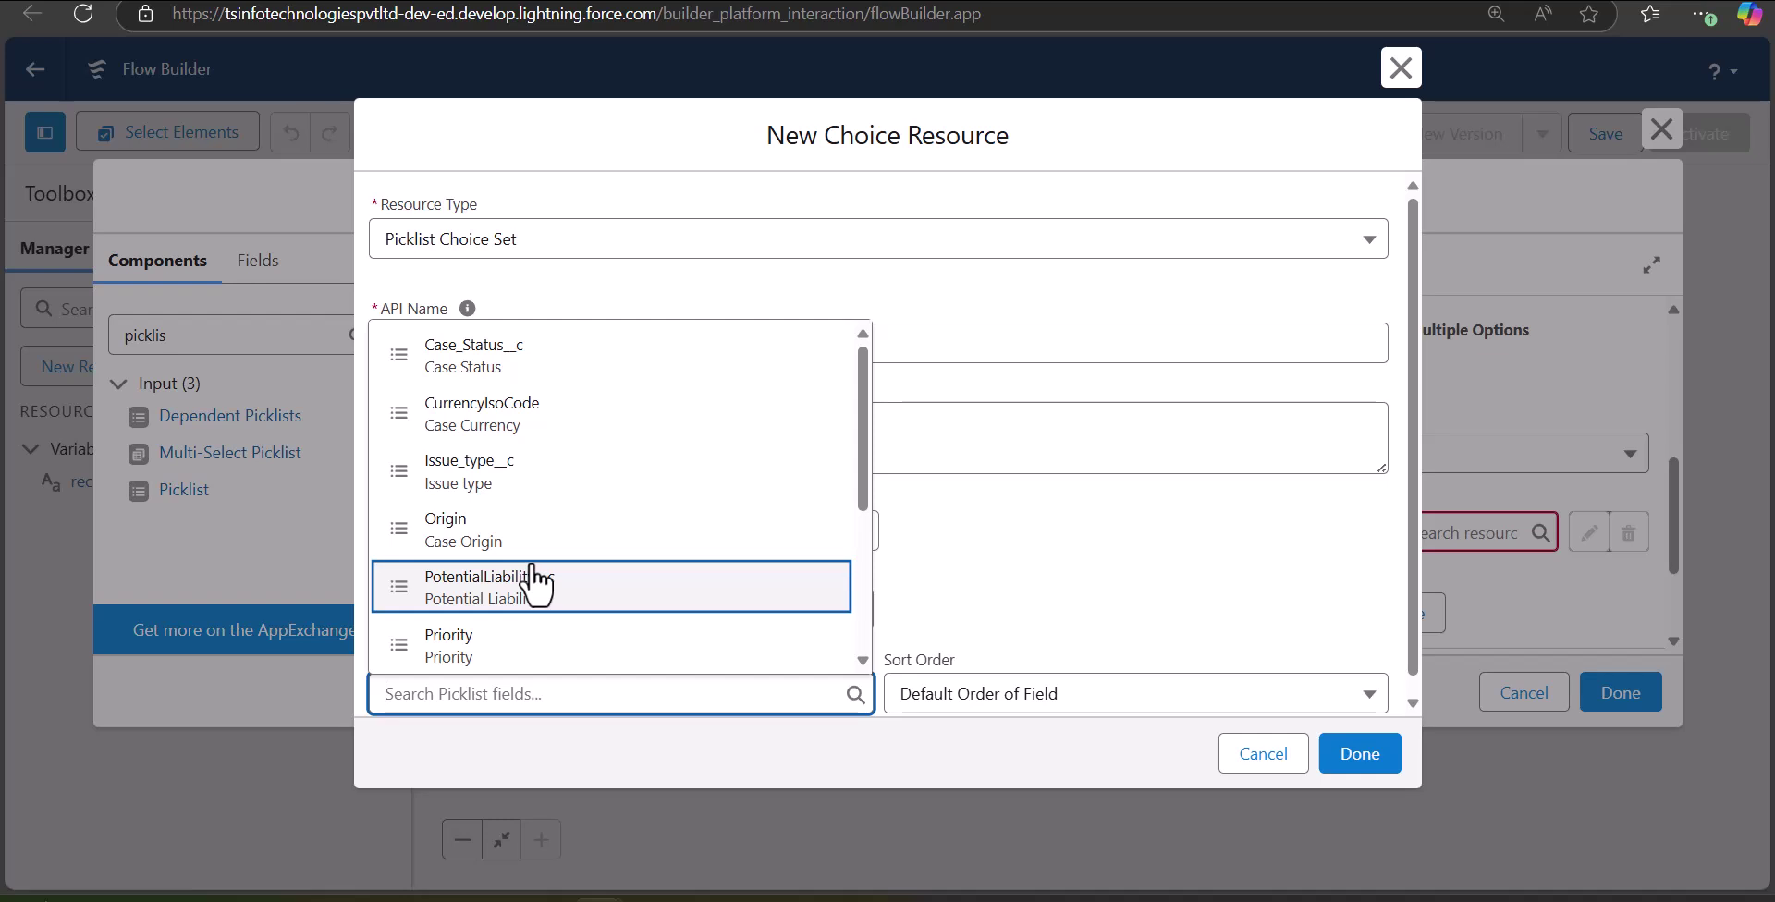
text(st)
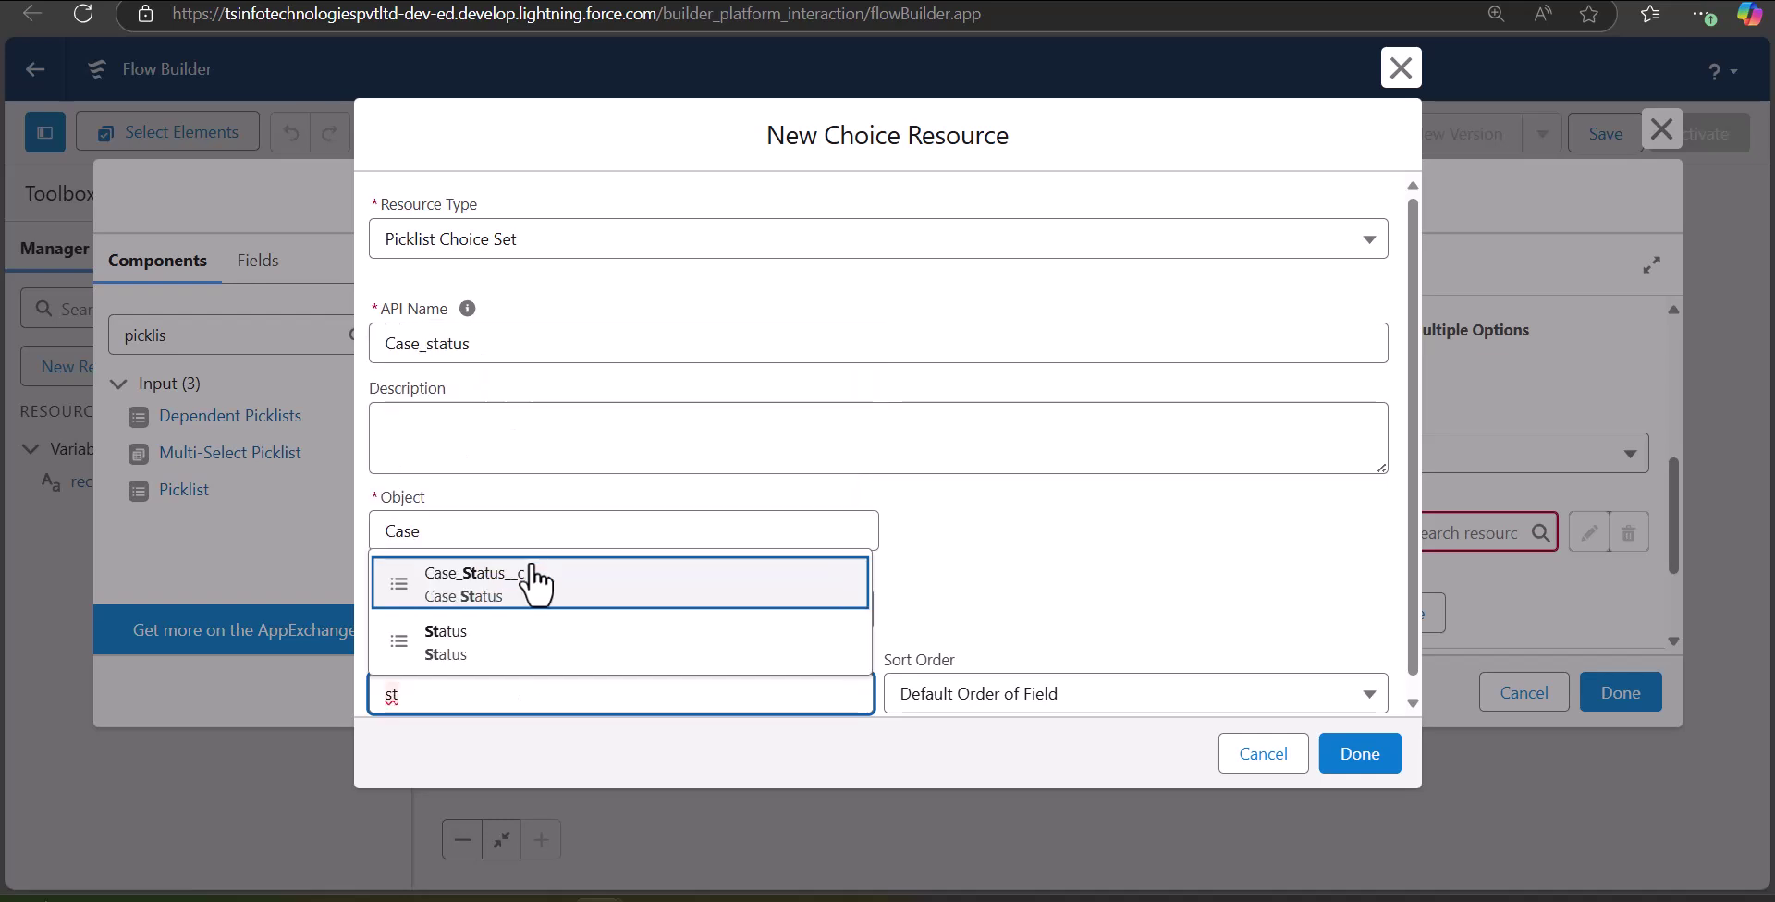
click(515, 643)
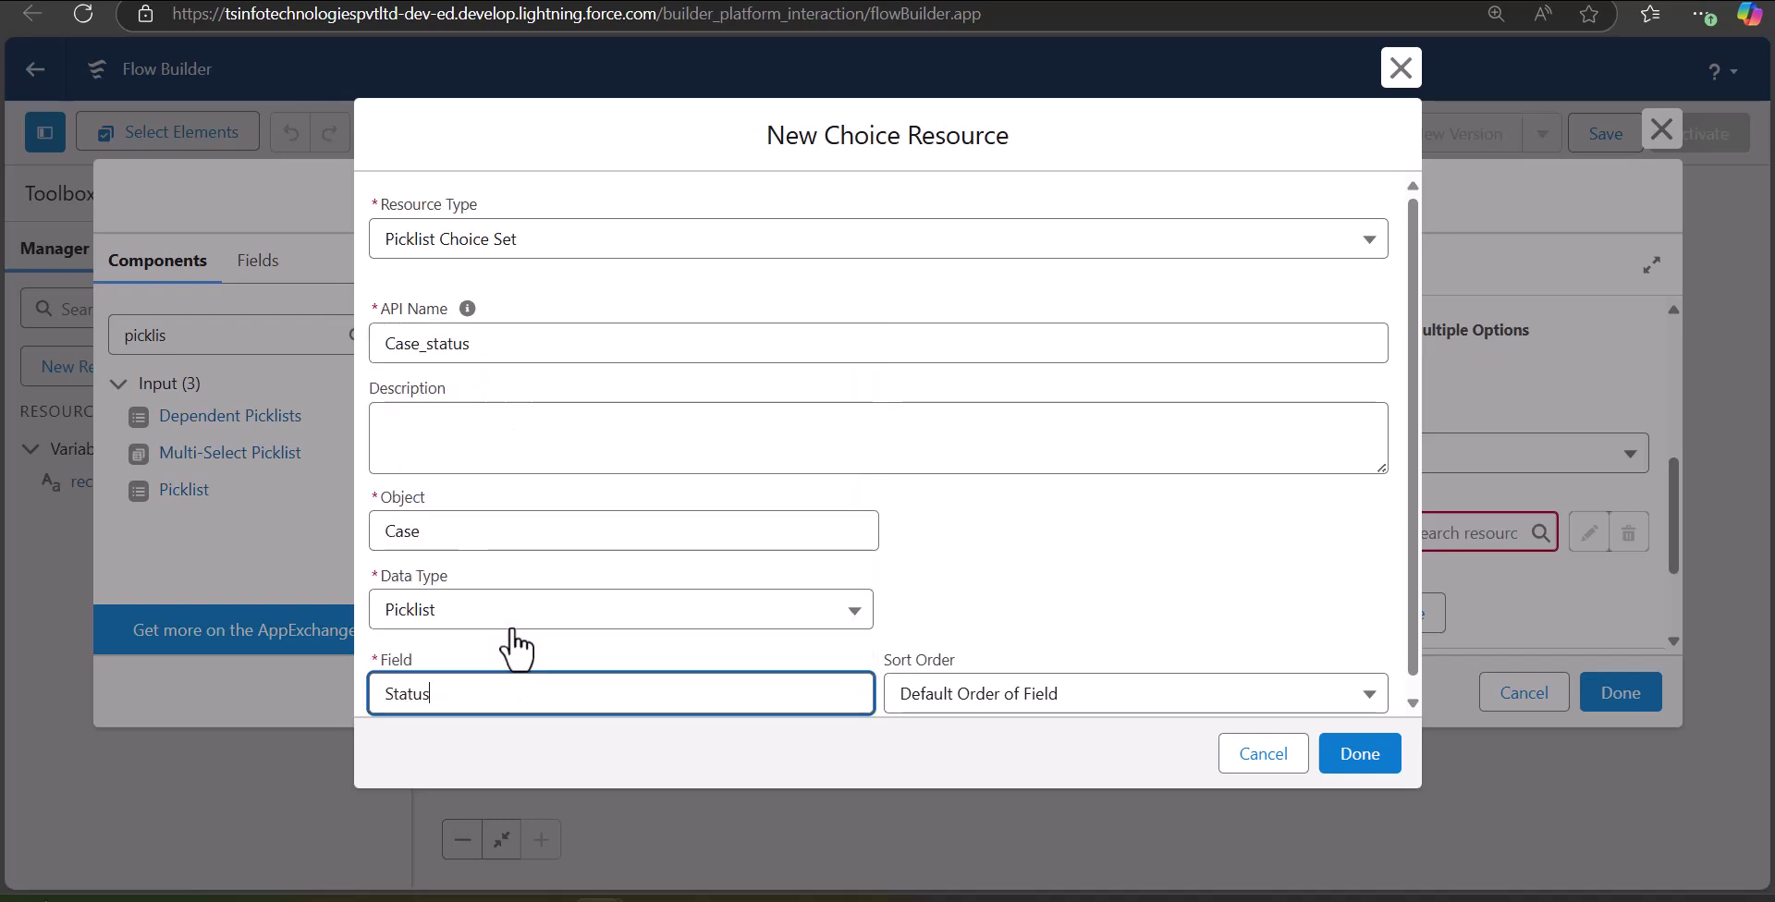
click(982, 596)
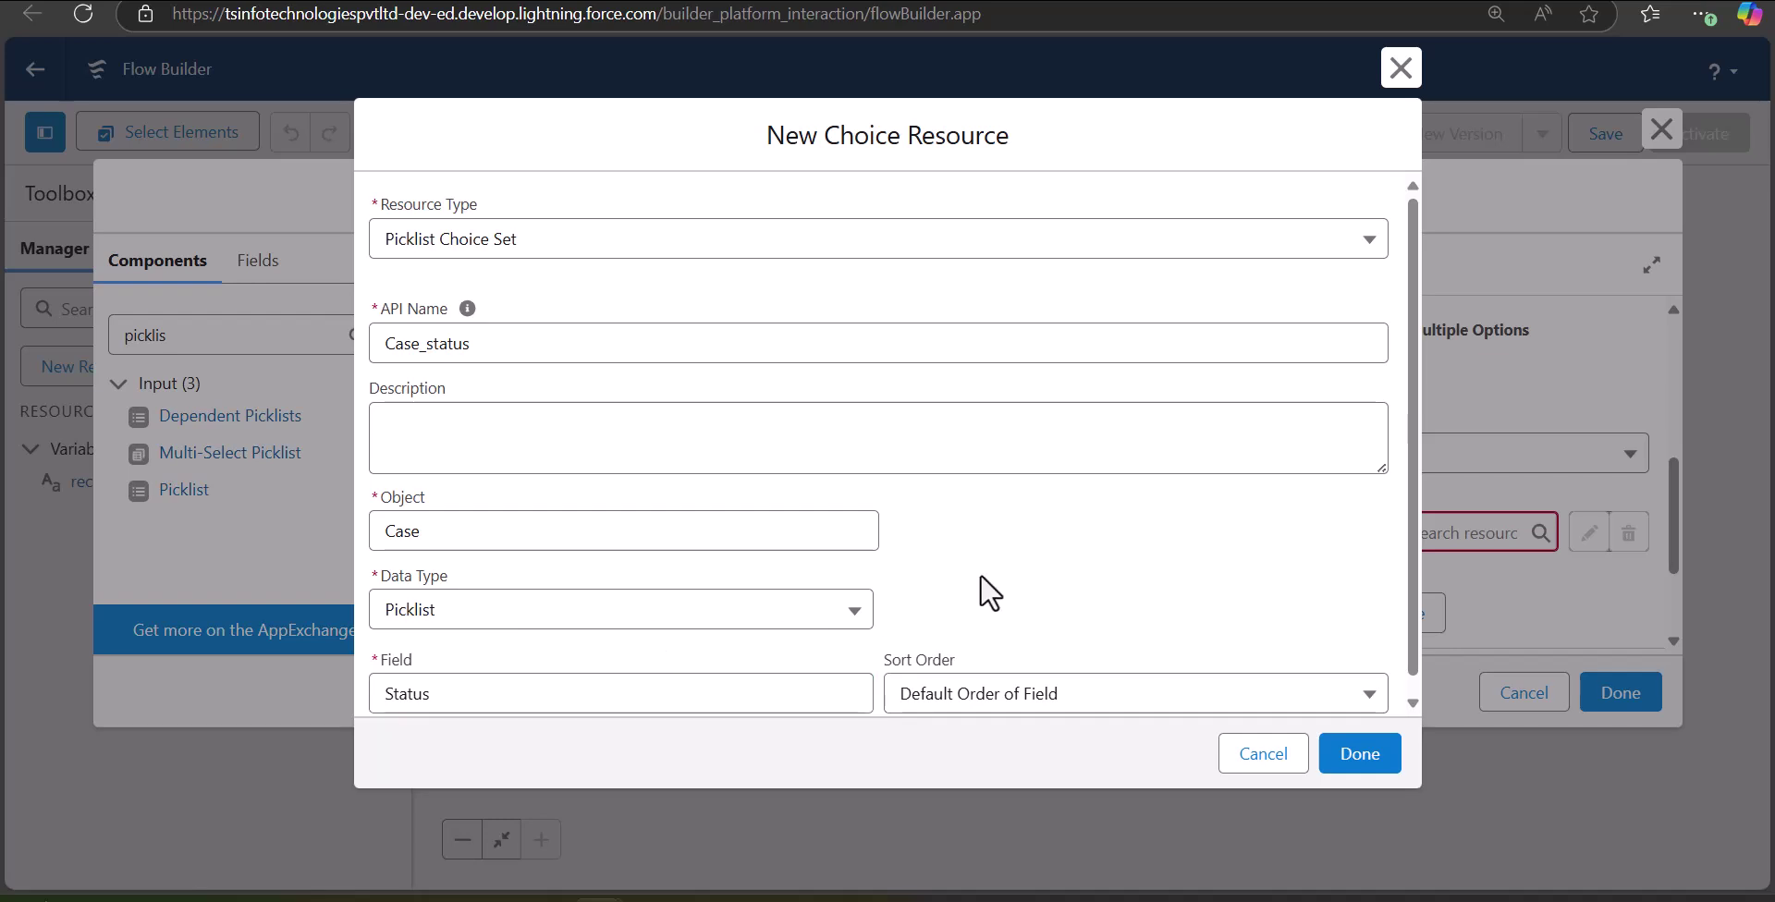
click(1367, 767)
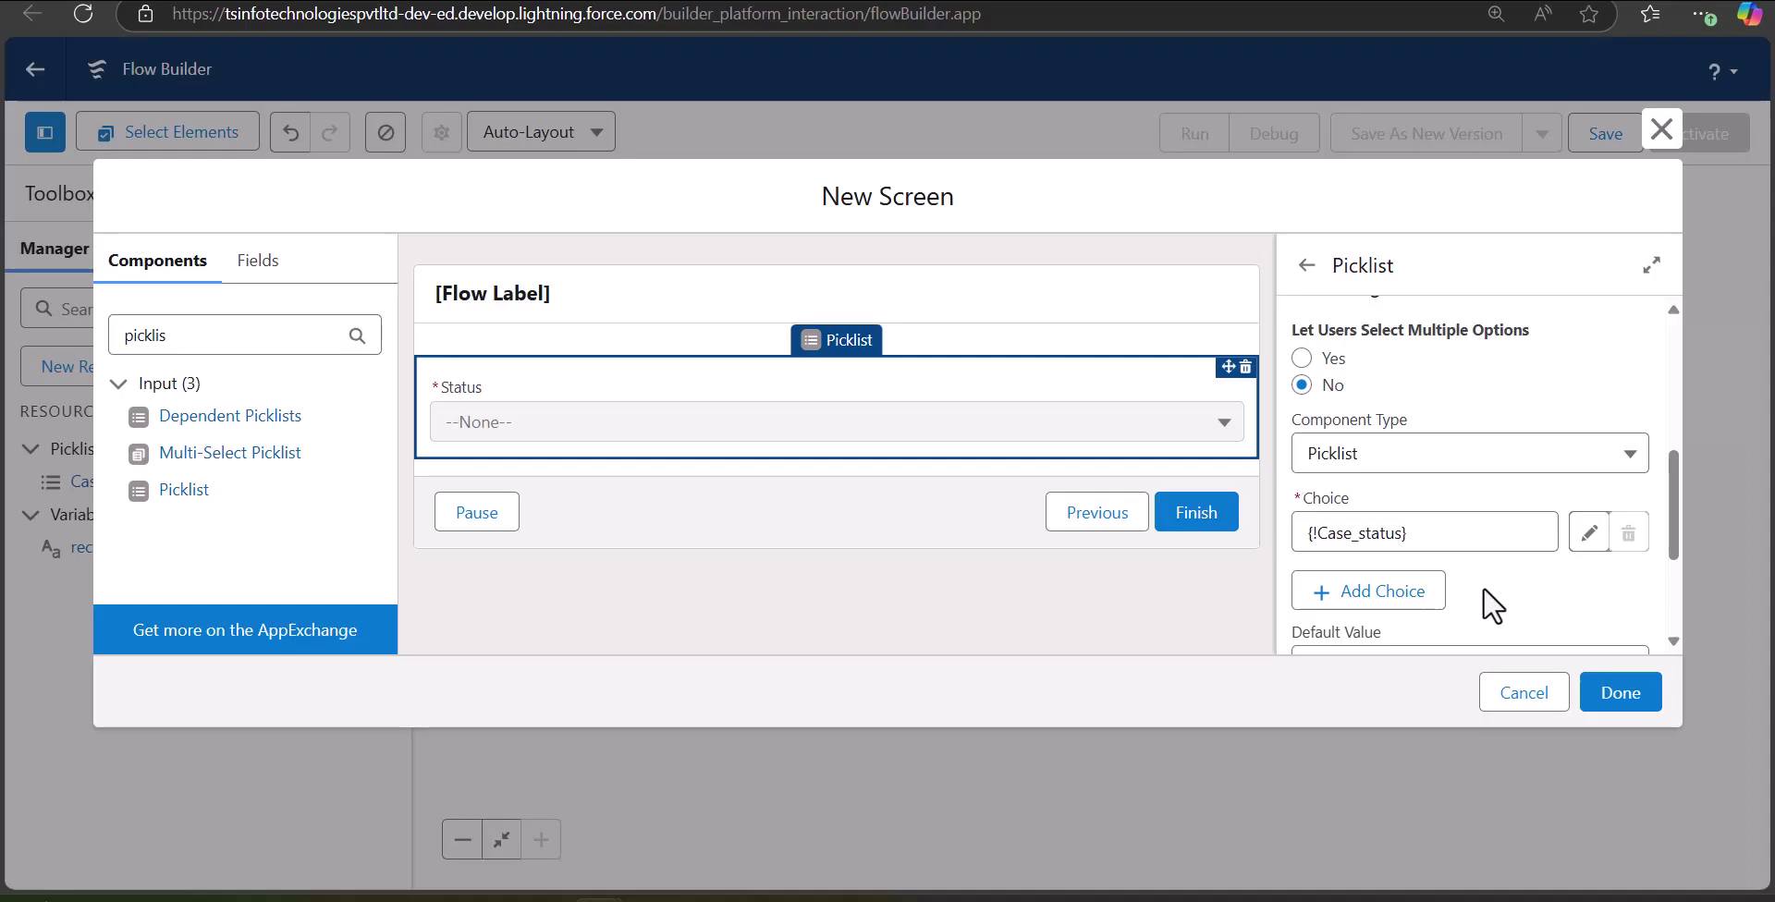
Step: Add a required 'Case Origin' picklist (API Case_Origin) below Status and start a new choice resource
drag(190, 490, 558, 453)
click(1448, 360)
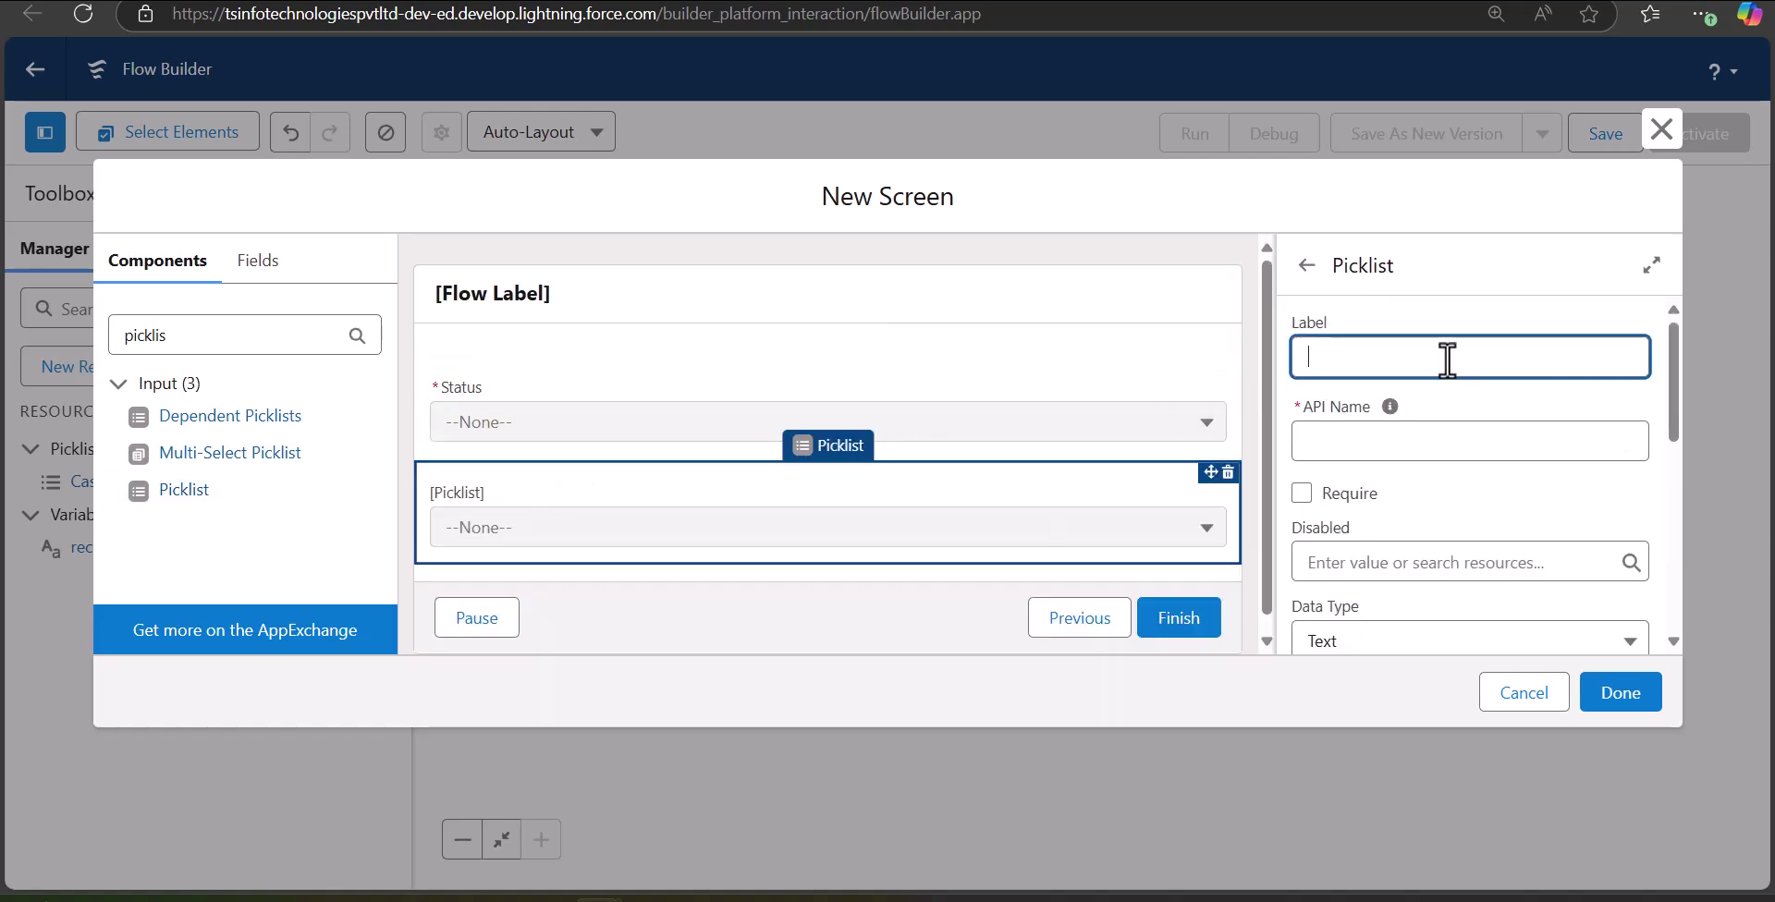
text(Case Origin)
click(1425, 438)
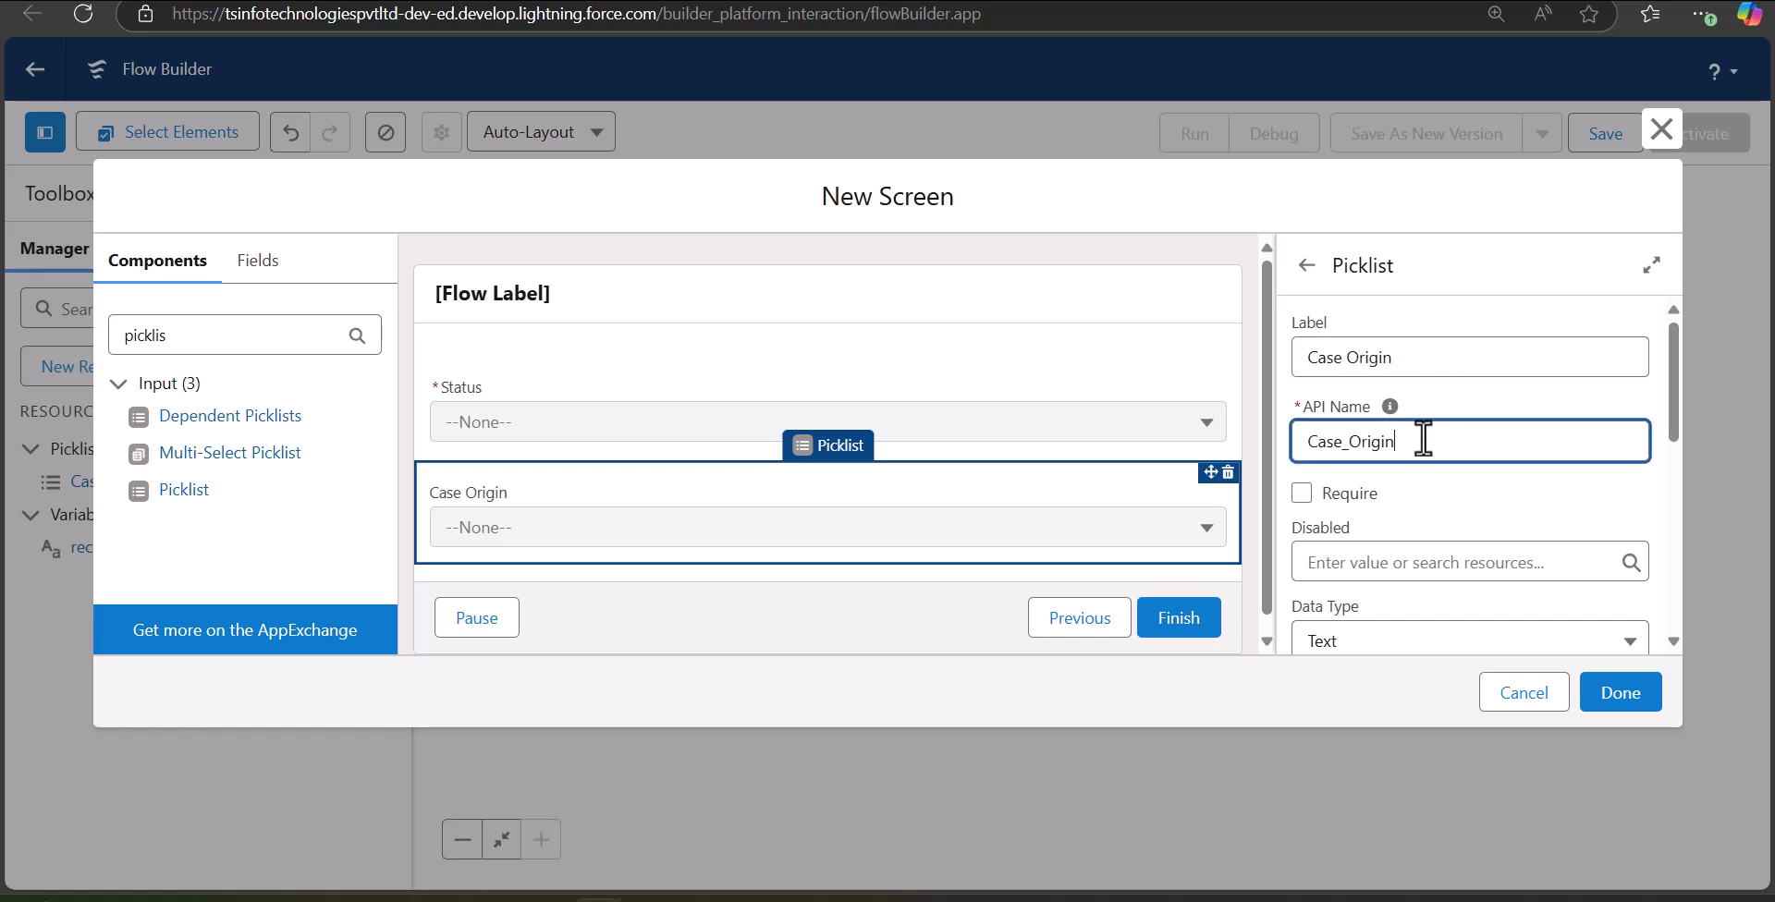
click(1302, 493)
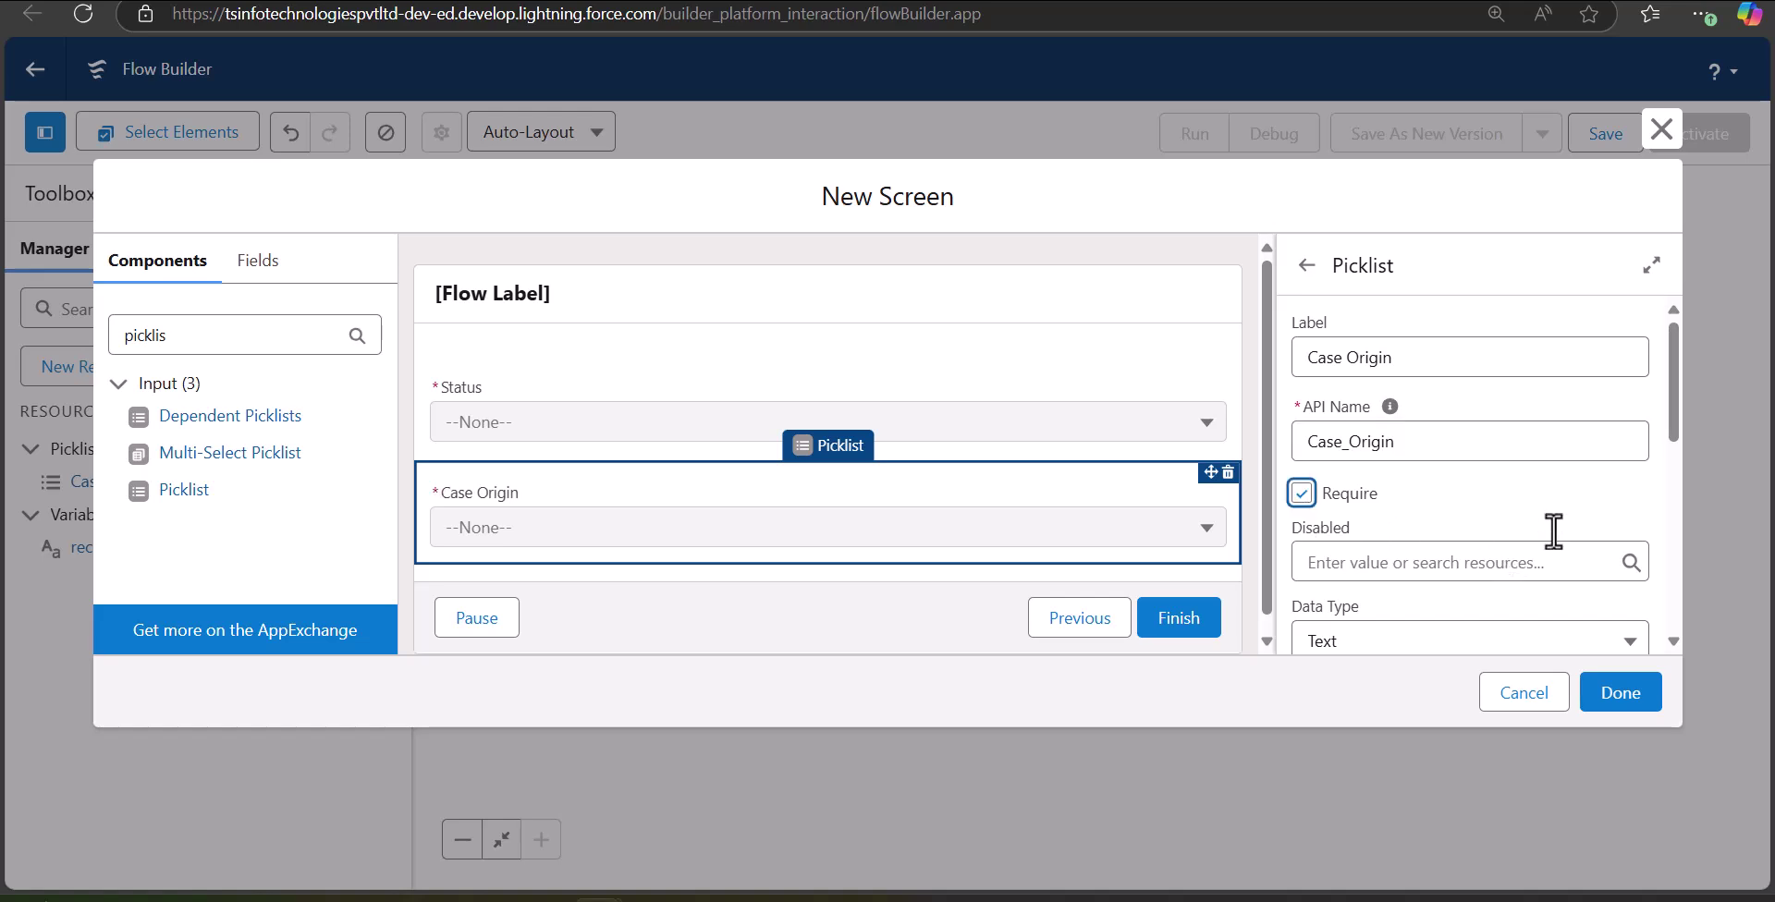
drag(1673, 386, 1673, 535)
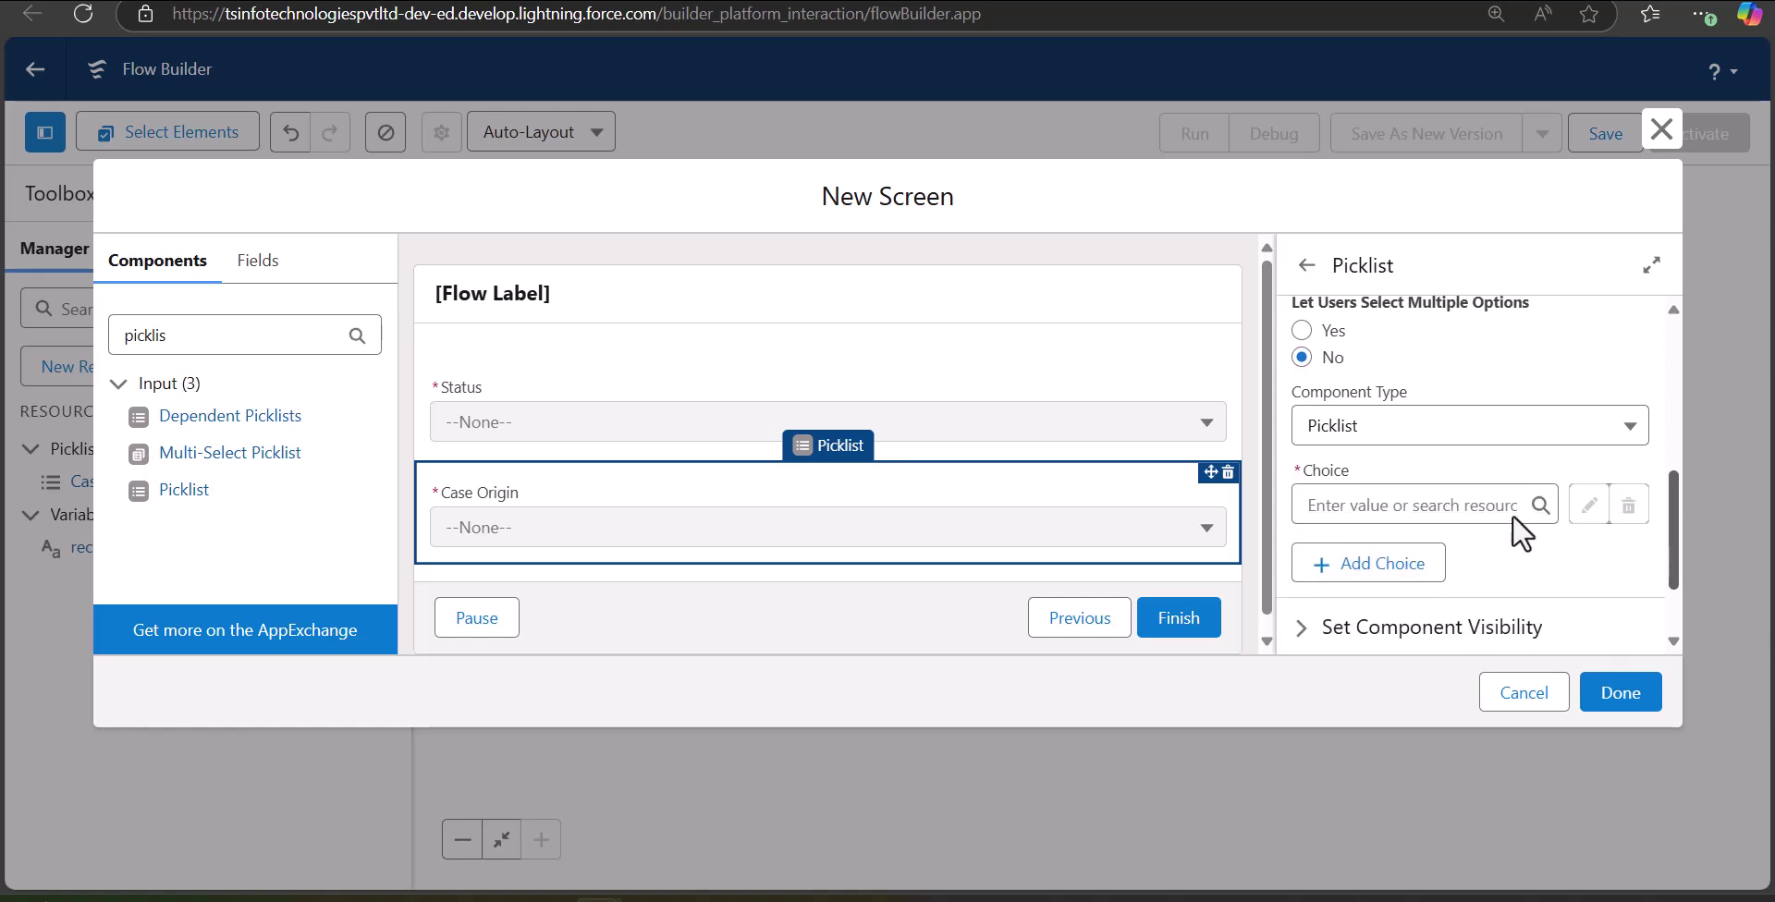
click(1472, 507)
click(1494, 564)
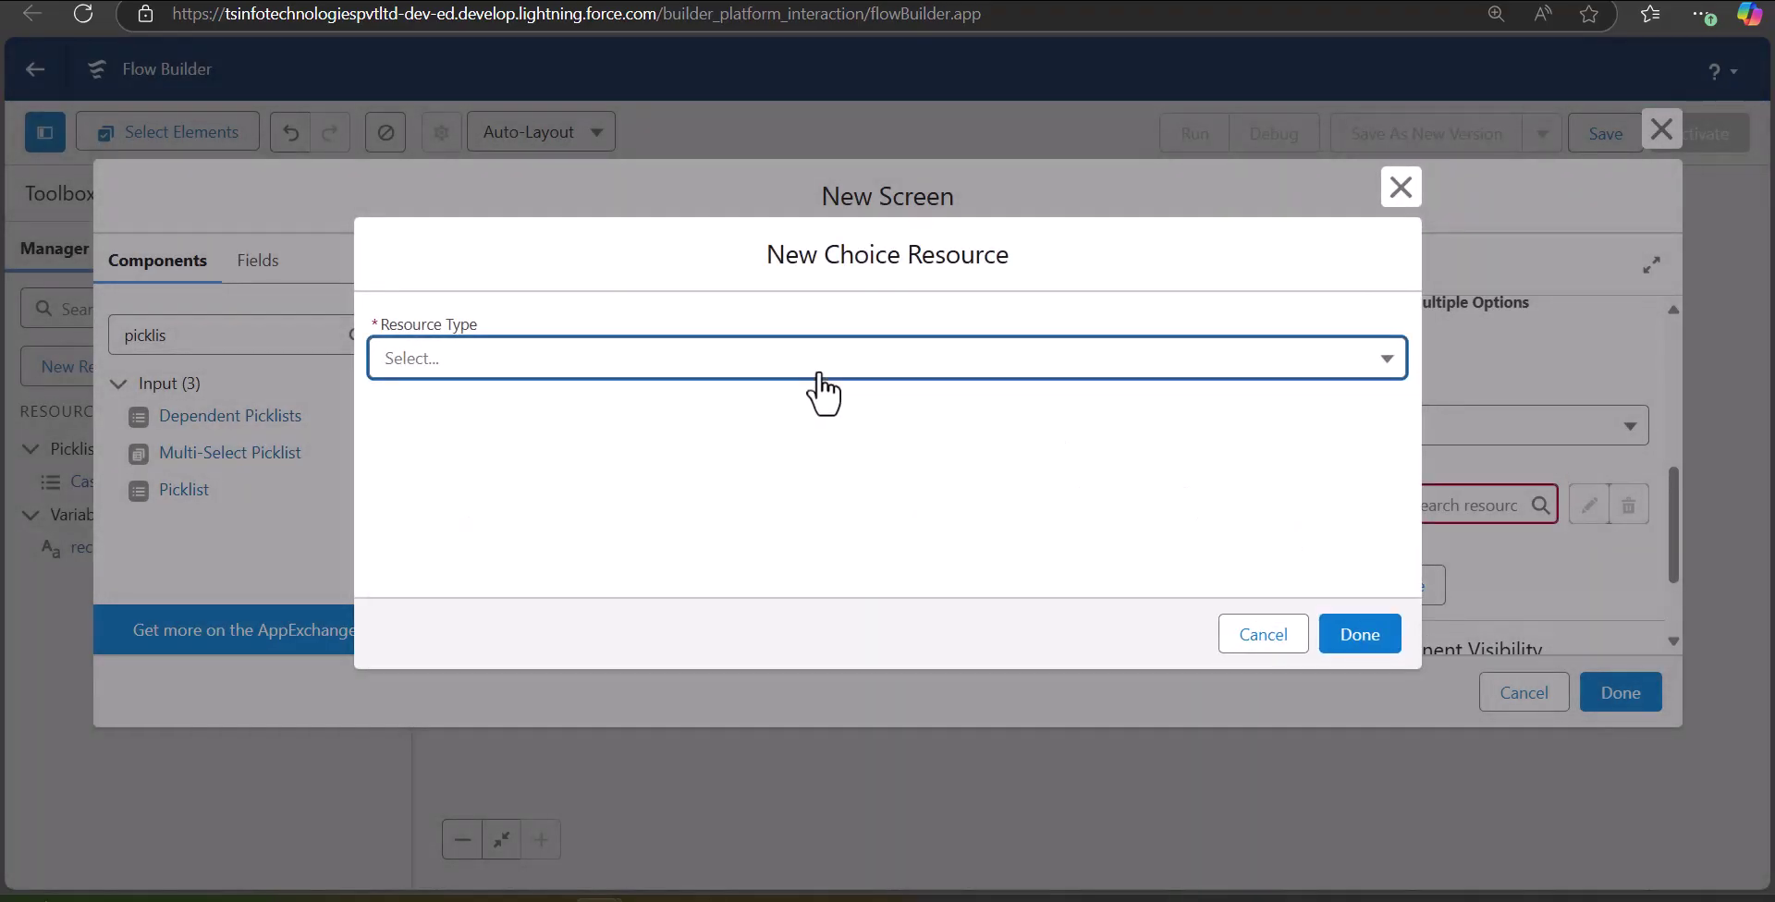
Step: Make the new resource a Picklist Choice Set named 'Case_origin'
click(821, 373)
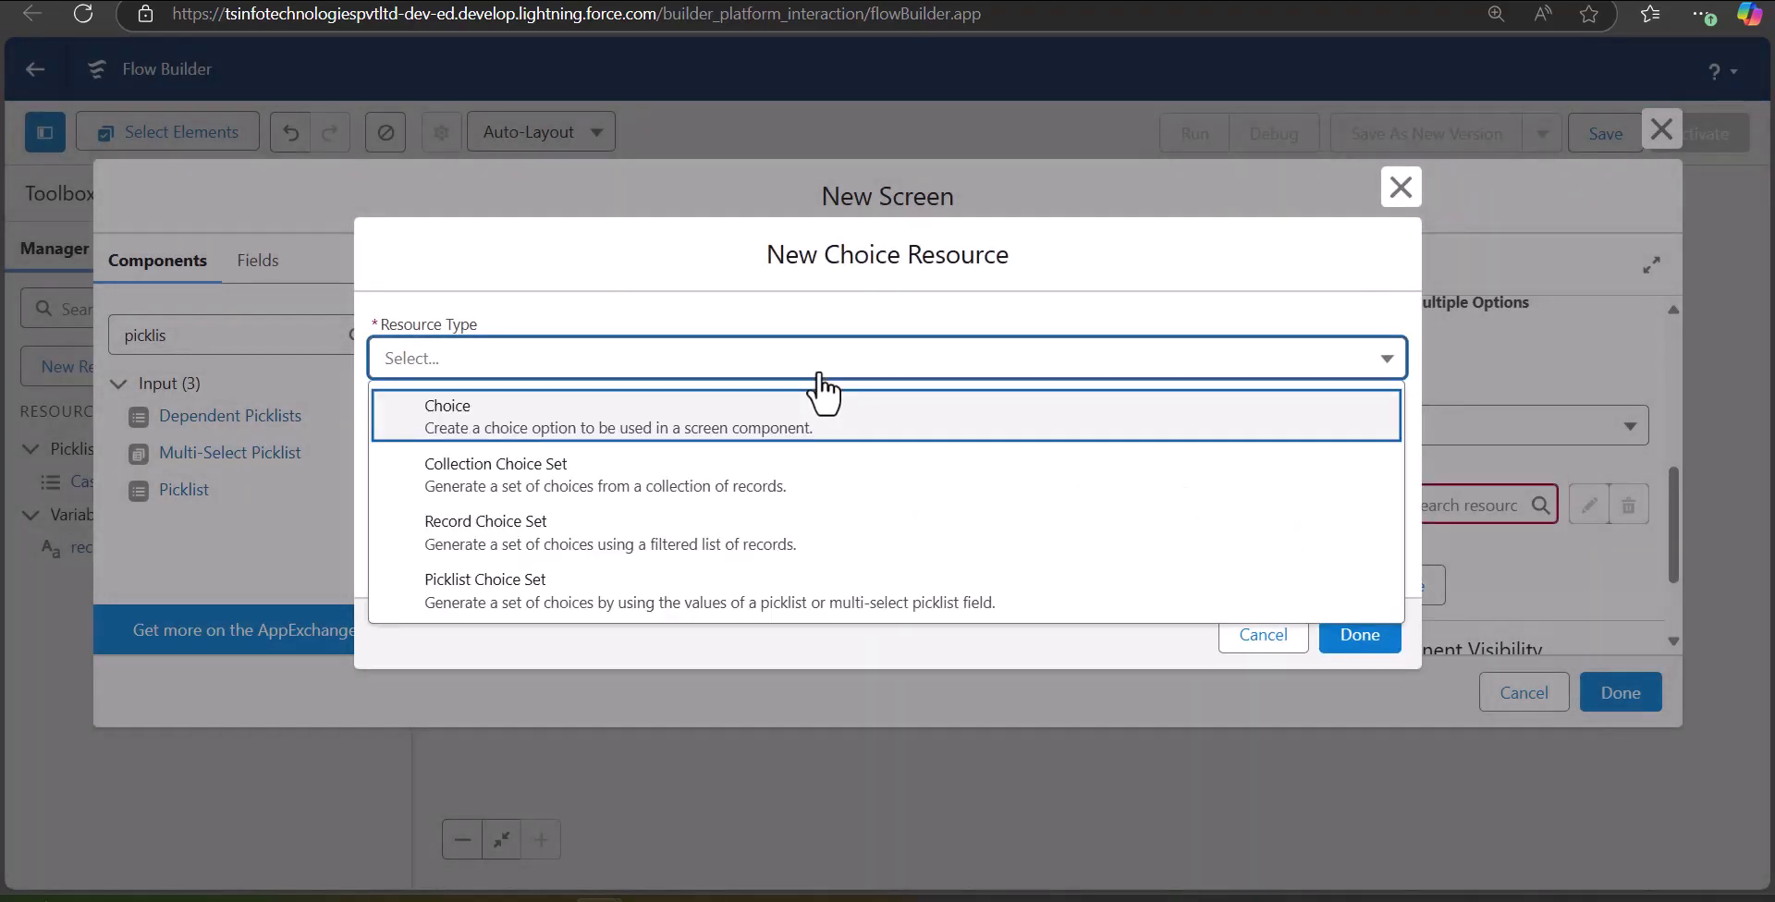
click(756, 601)
click(623, 418)
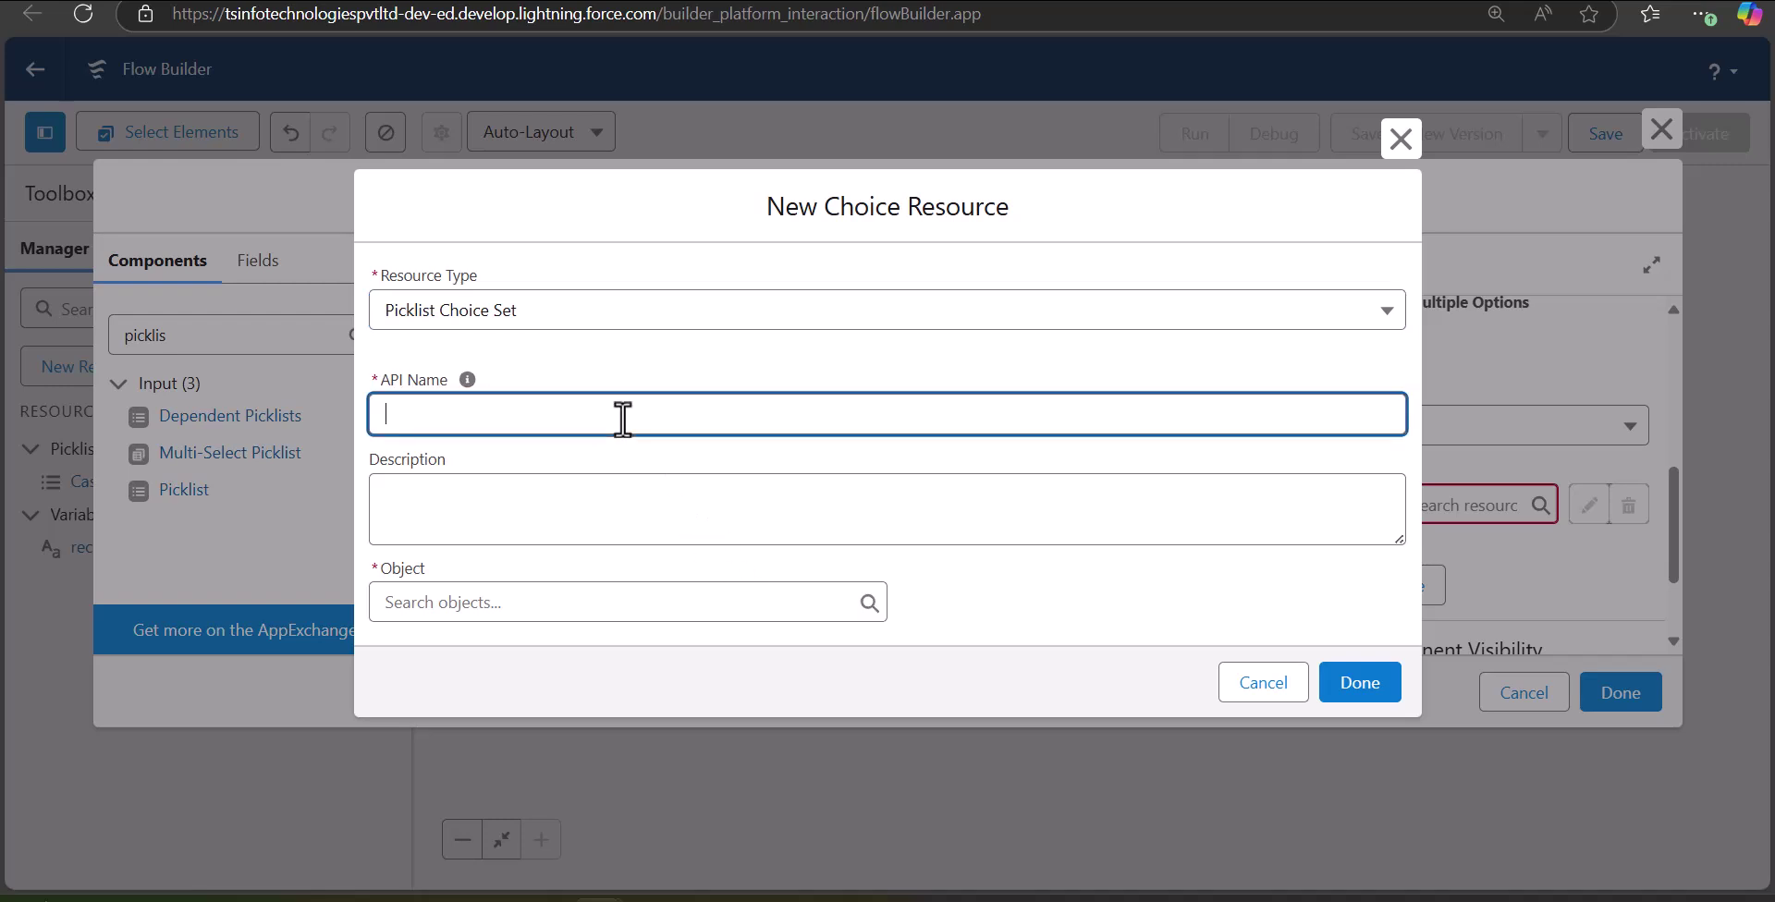
text(Case_origin)
click(608, 499)
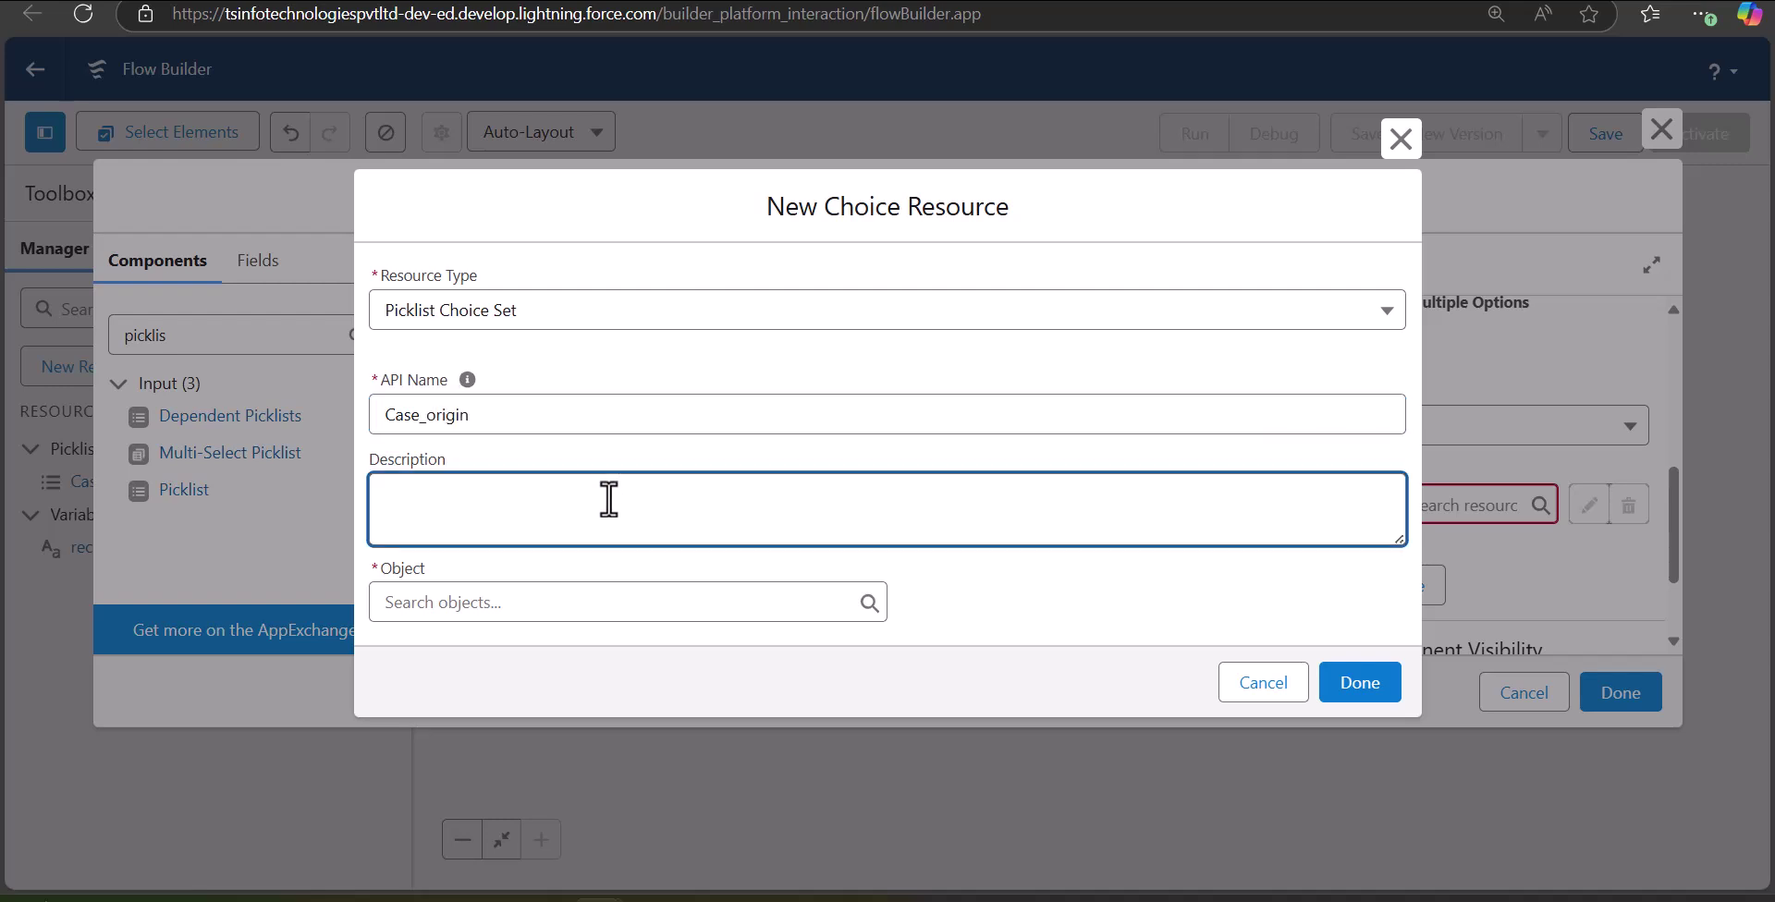
Step: Source Case_origin from the Case object's Origin picklist field and finish the Case Details screen
click(598, 601)
text(Case)
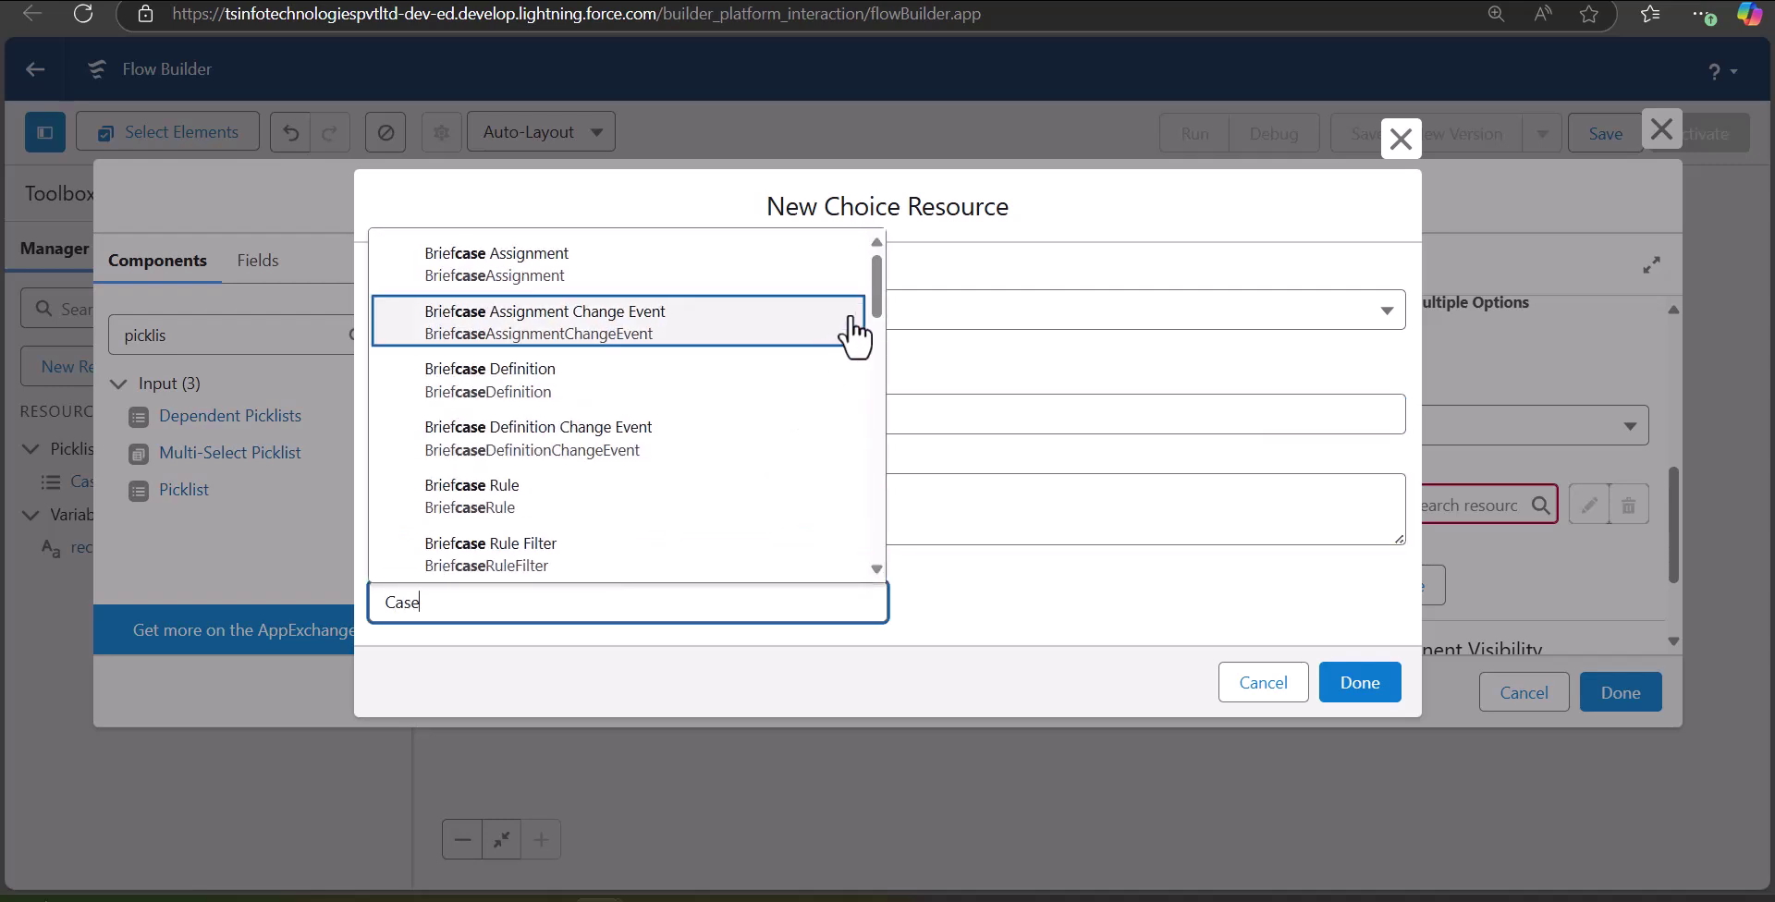
click(629, 615)
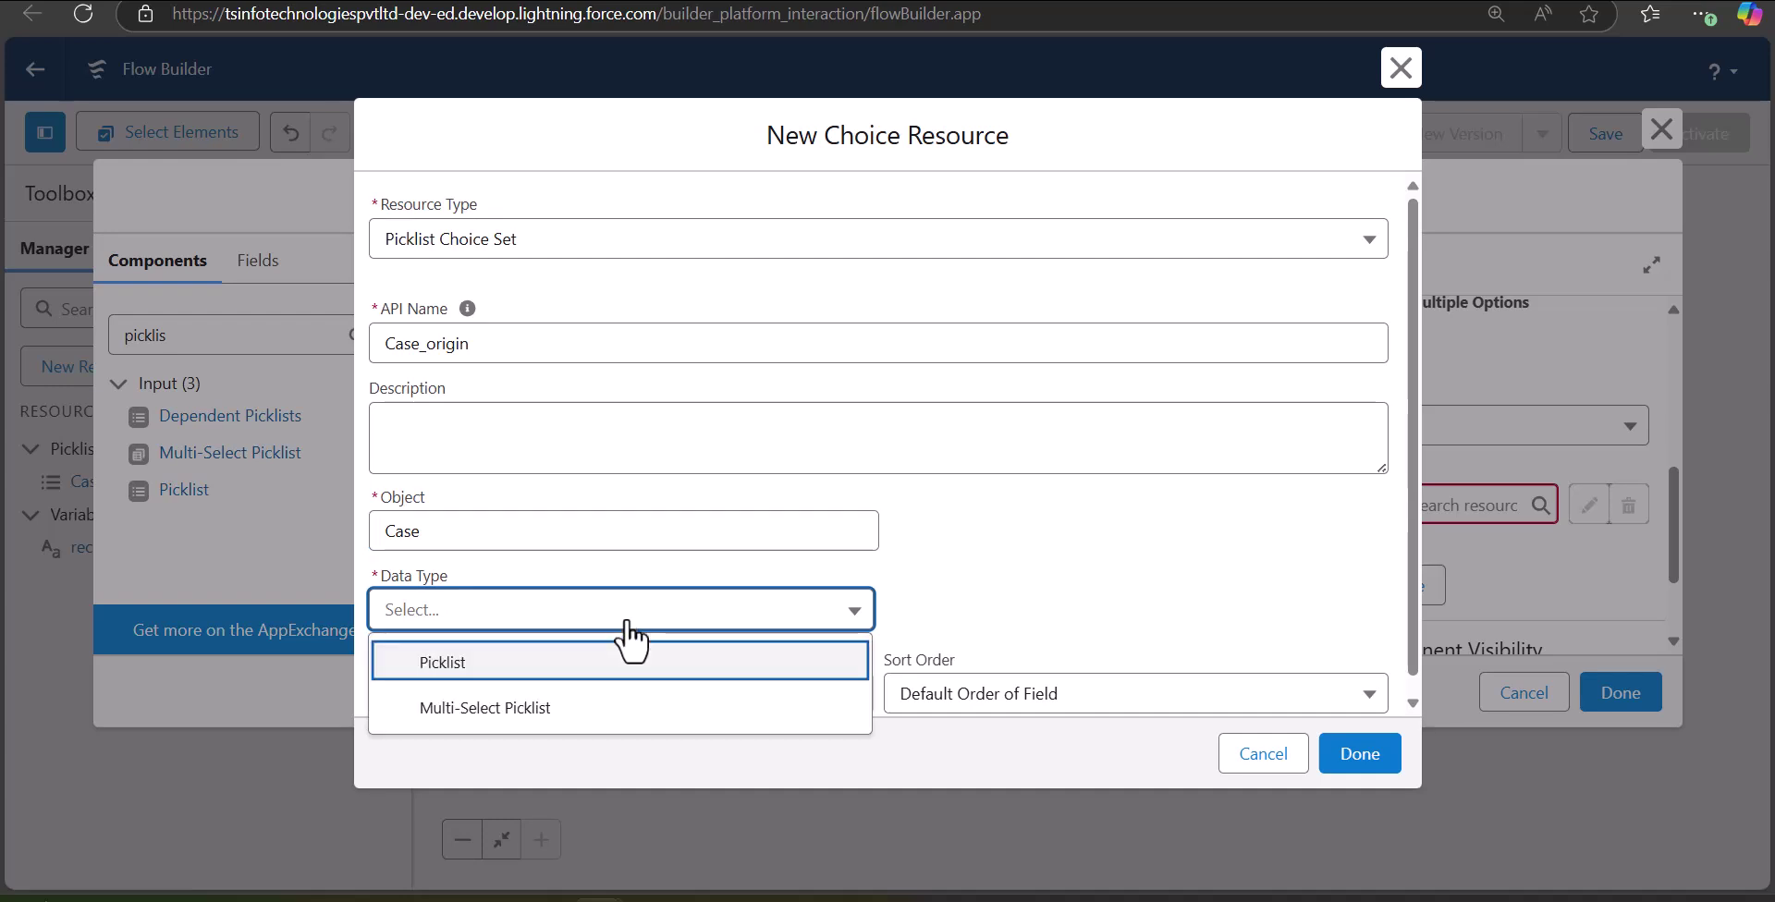
click(625, 671)
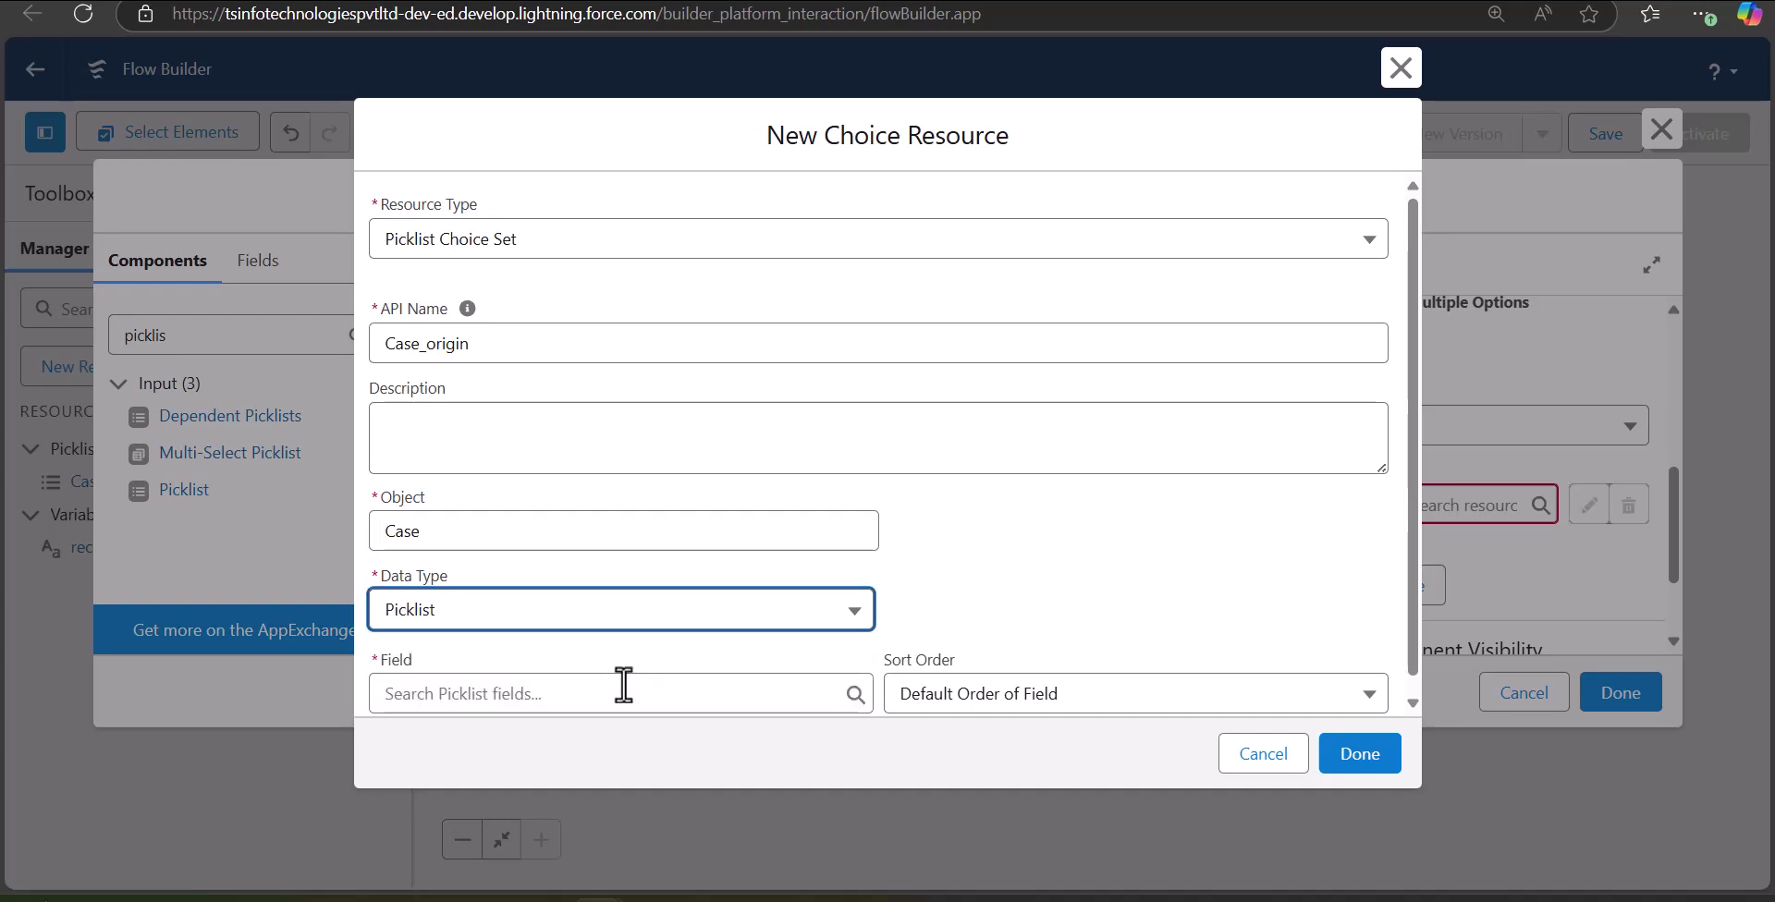
click(624, 687)
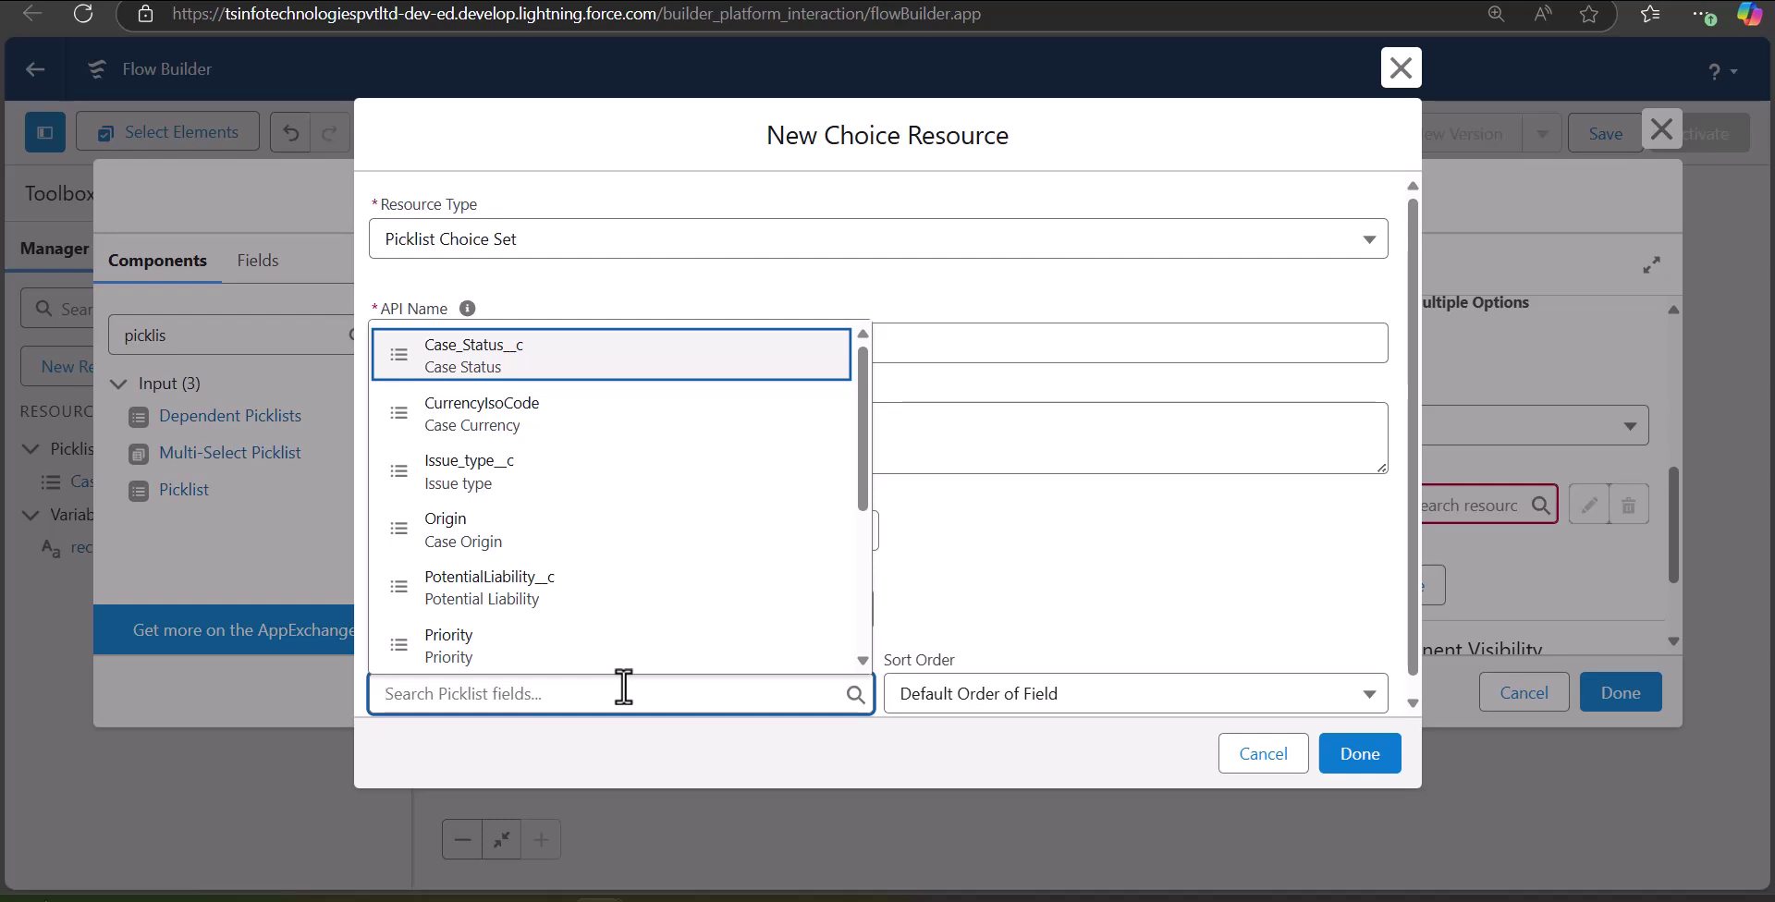
click(568, 541)
click(1357, 756)
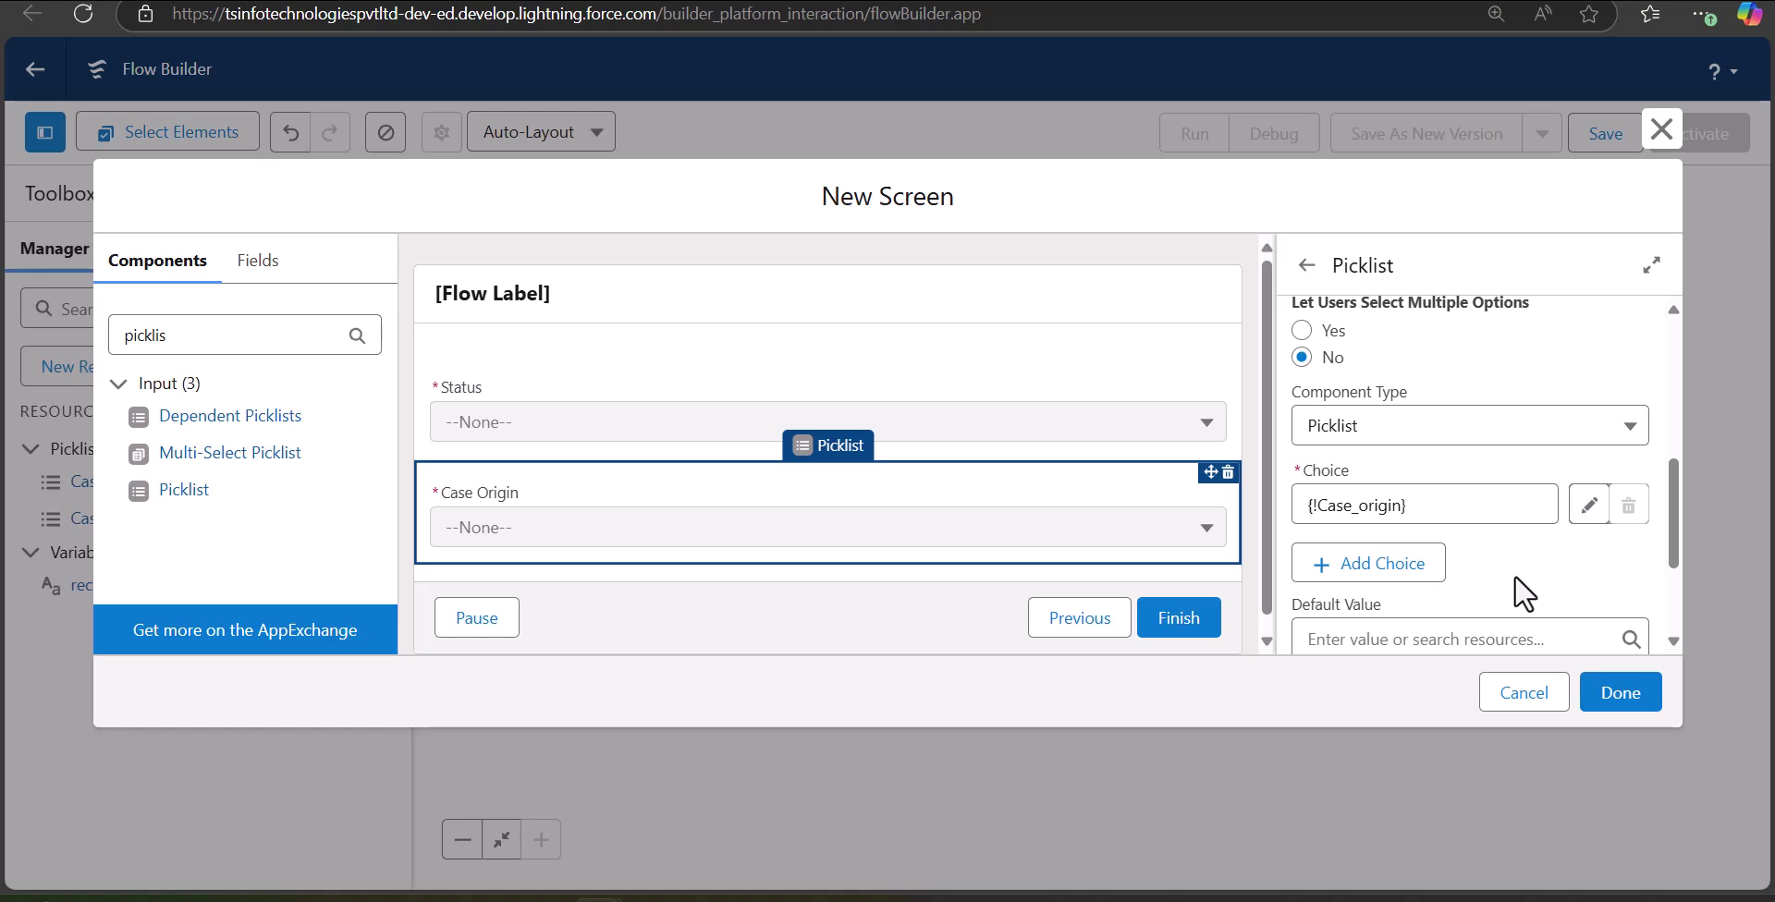
mouse_move(1673, 518)
mouse_down()
mouse_move(1664, 636)
mouse_move(1688, 501)
mouse_up()
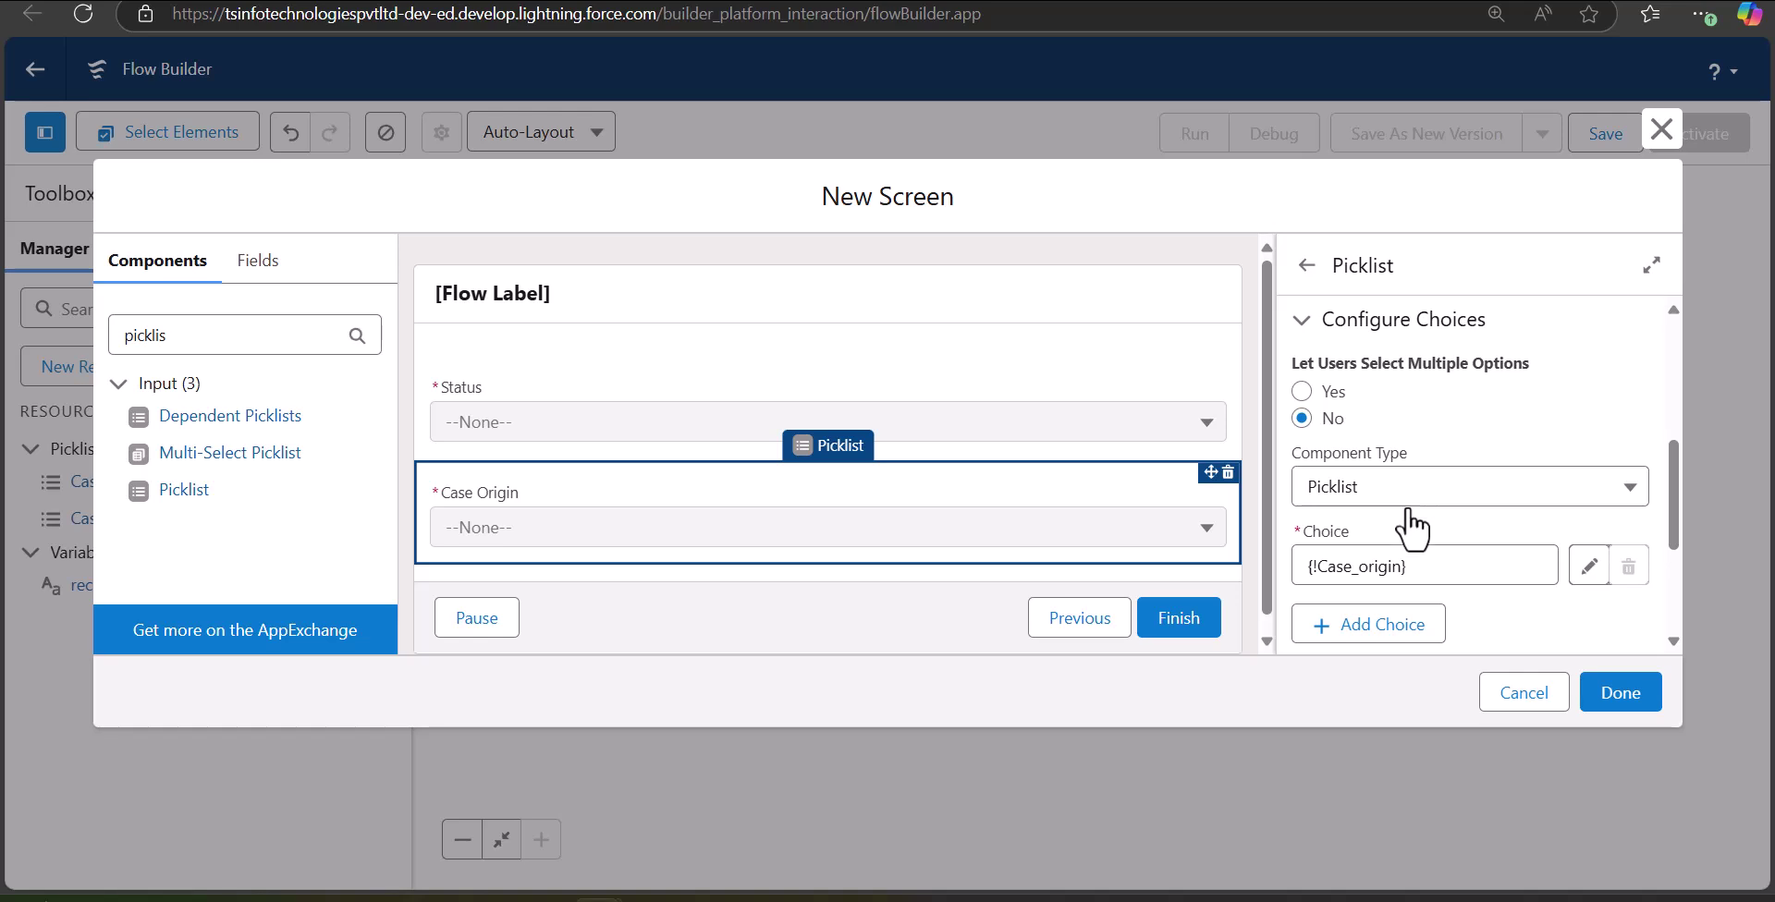
click(1613, 695)
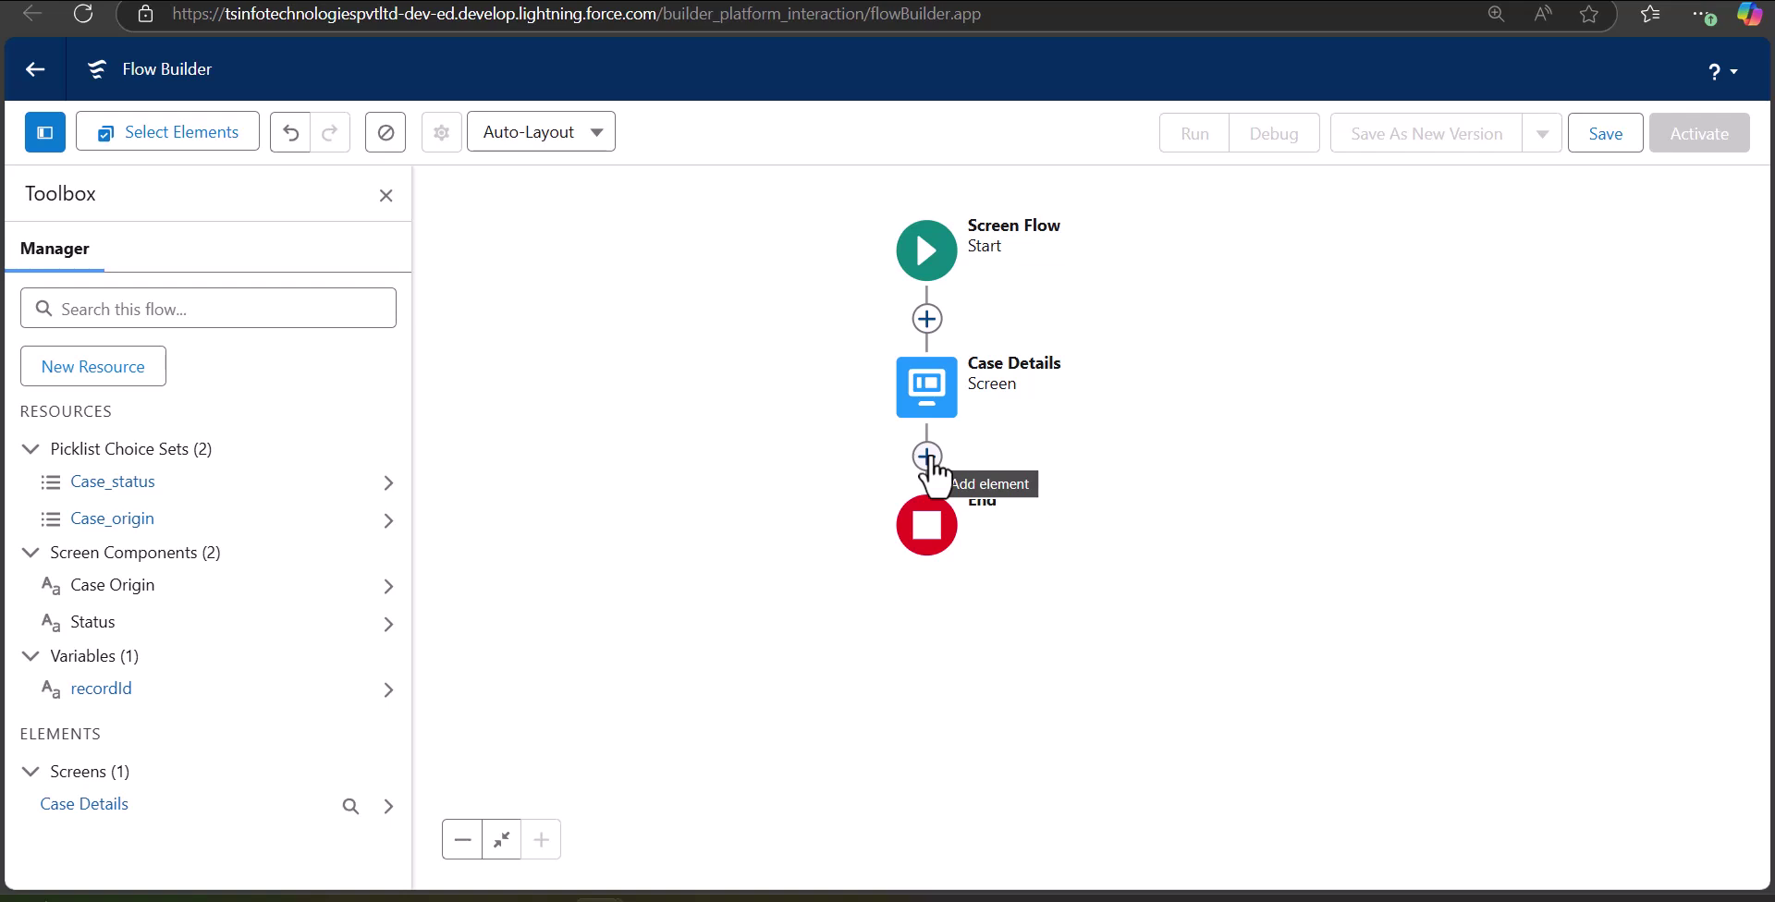
Step: Add a Create Records element labelled 'Create Case' after the Case Details screen
click(927, 457)
scroll(943, 703, down, 4)
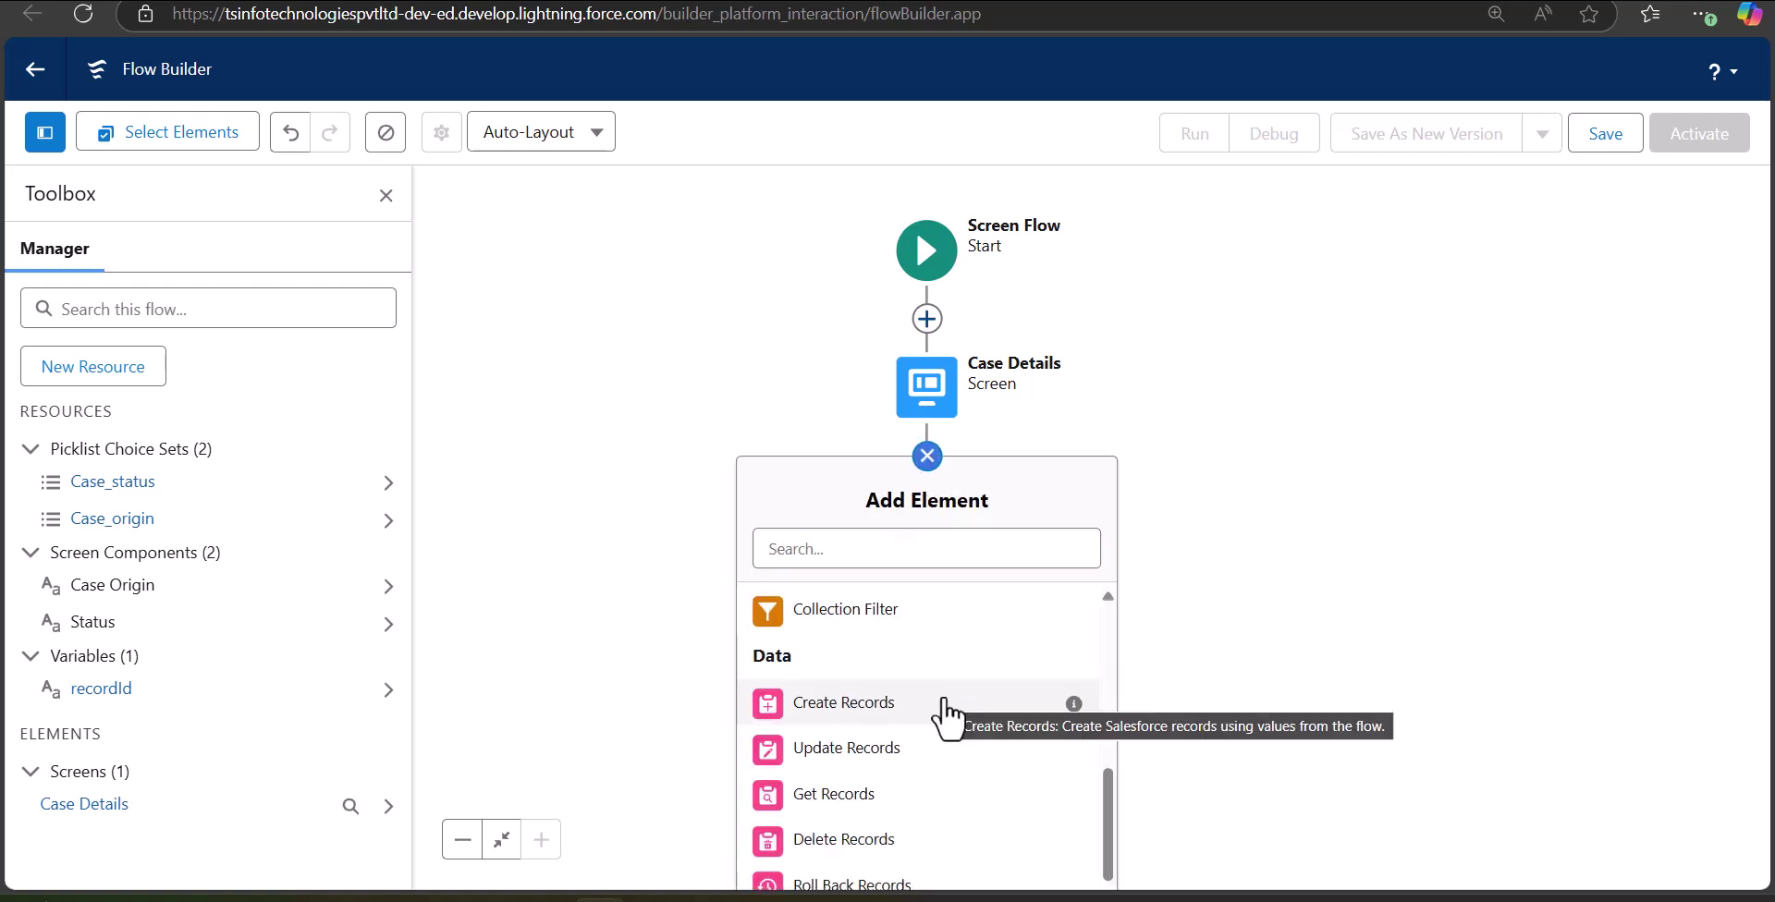
click(943, 705)
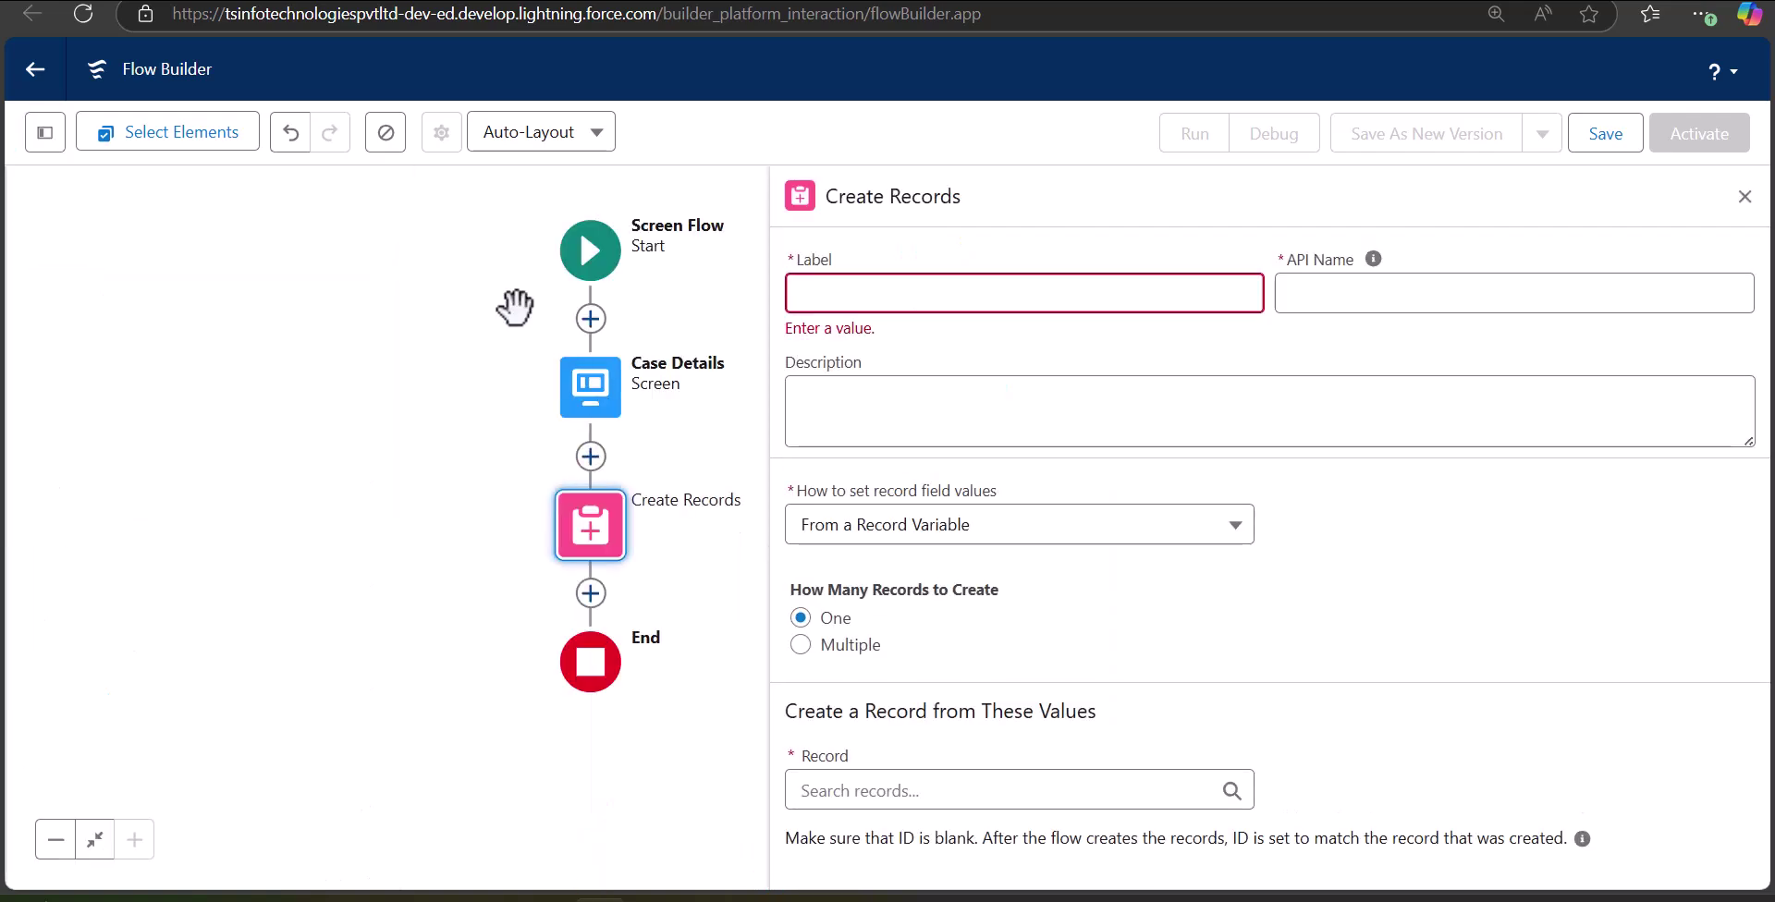
click(857, 305)
text(Create Case)
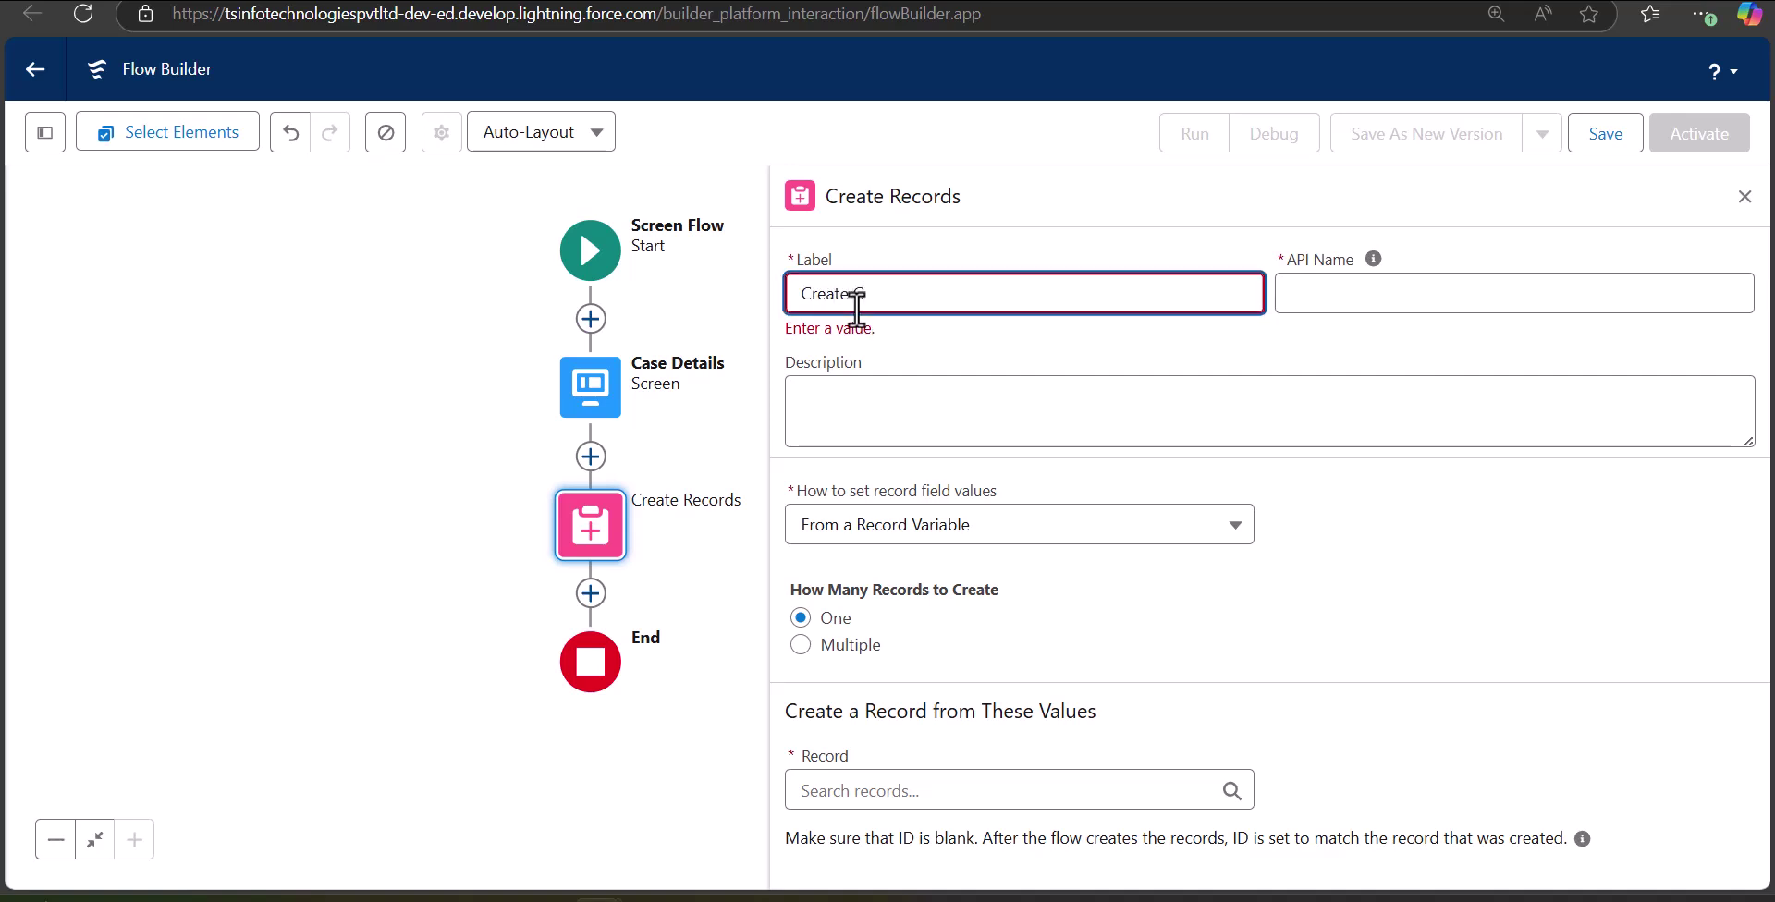
click(1412, 281)
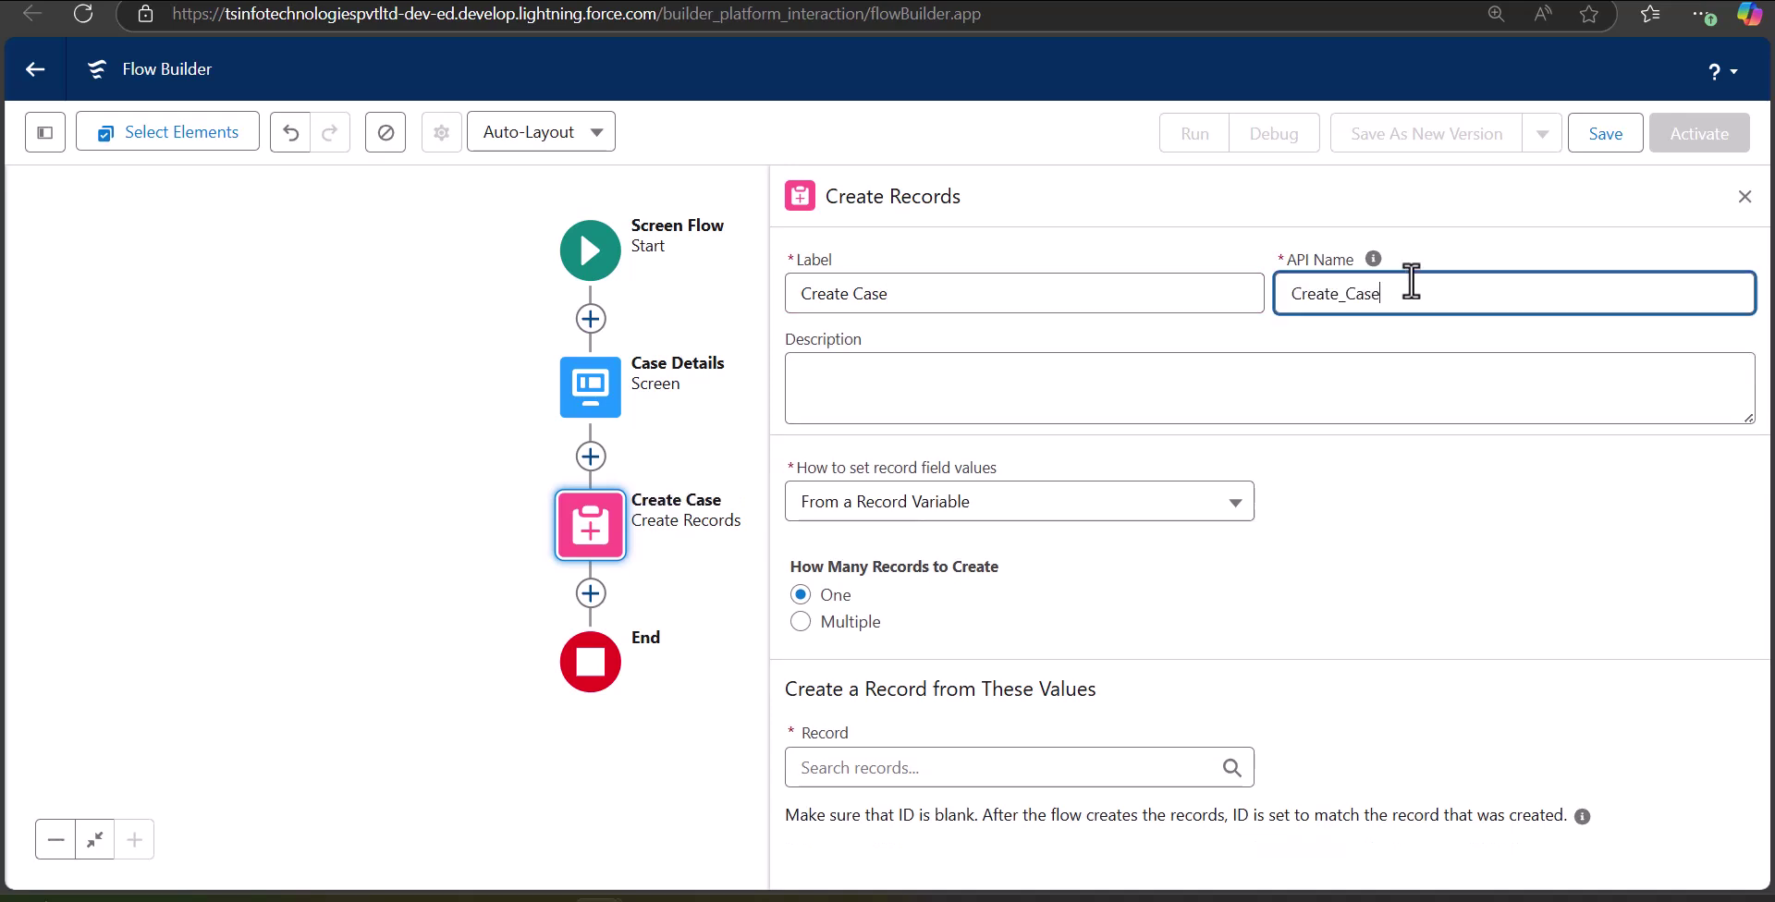
Step: Set its record field values manually and choose Case as the object to create
click(1093, 524)
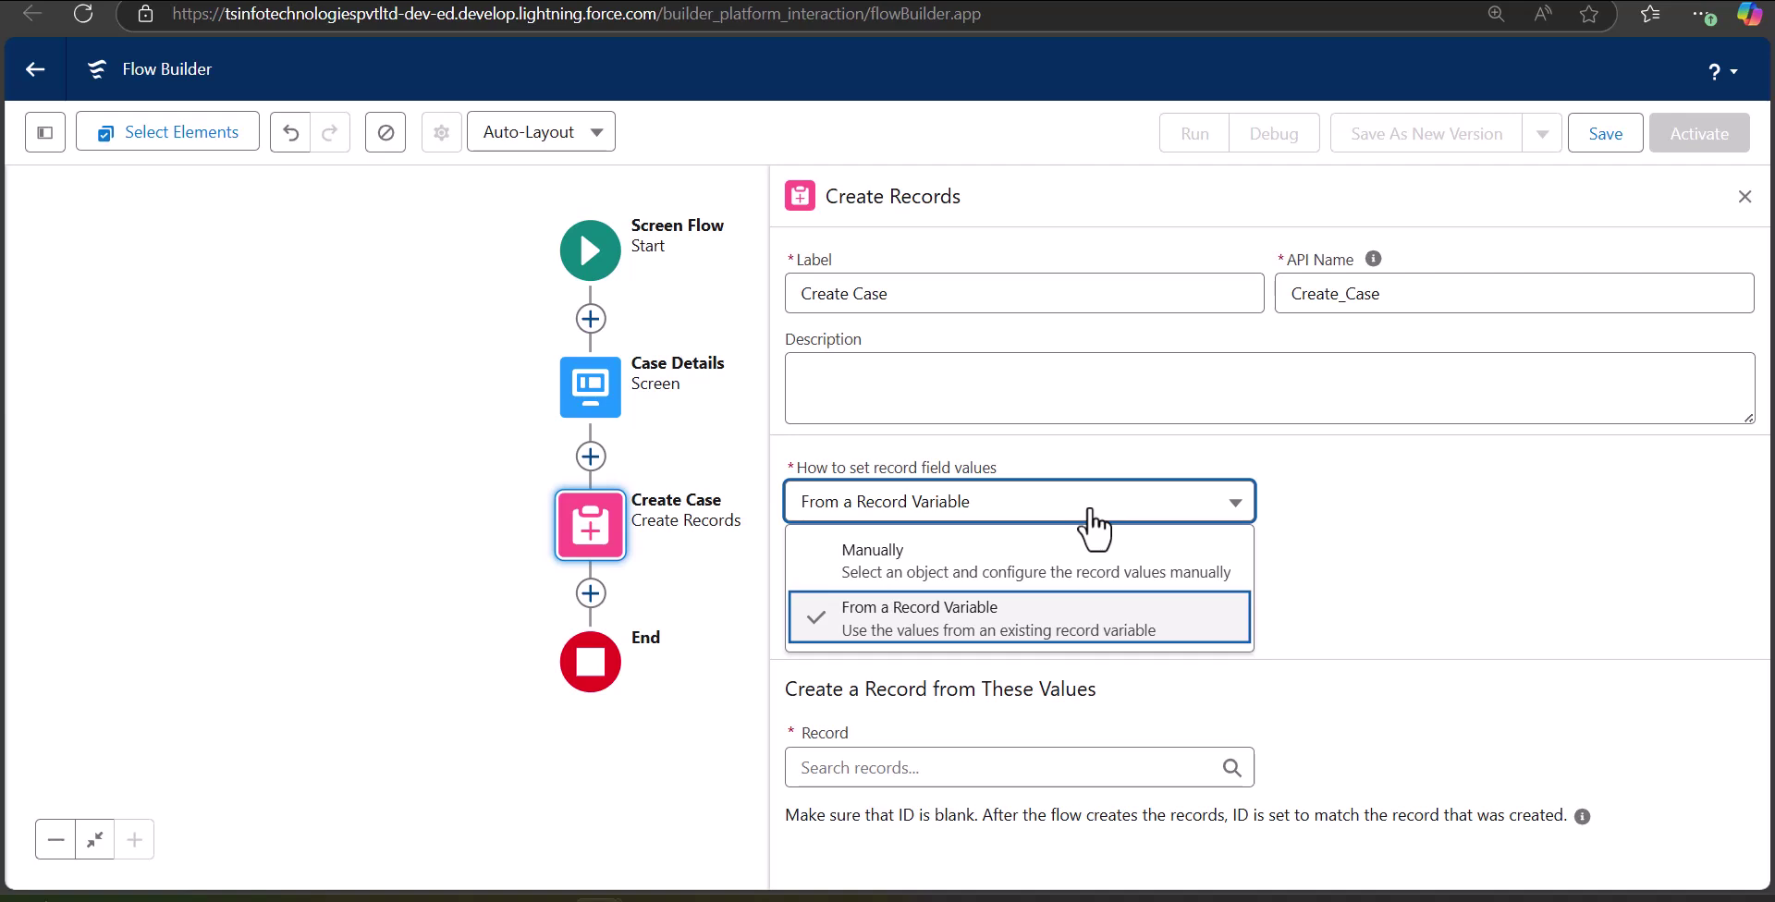
click(1069, 560)
click(975, 660)
text(Case)
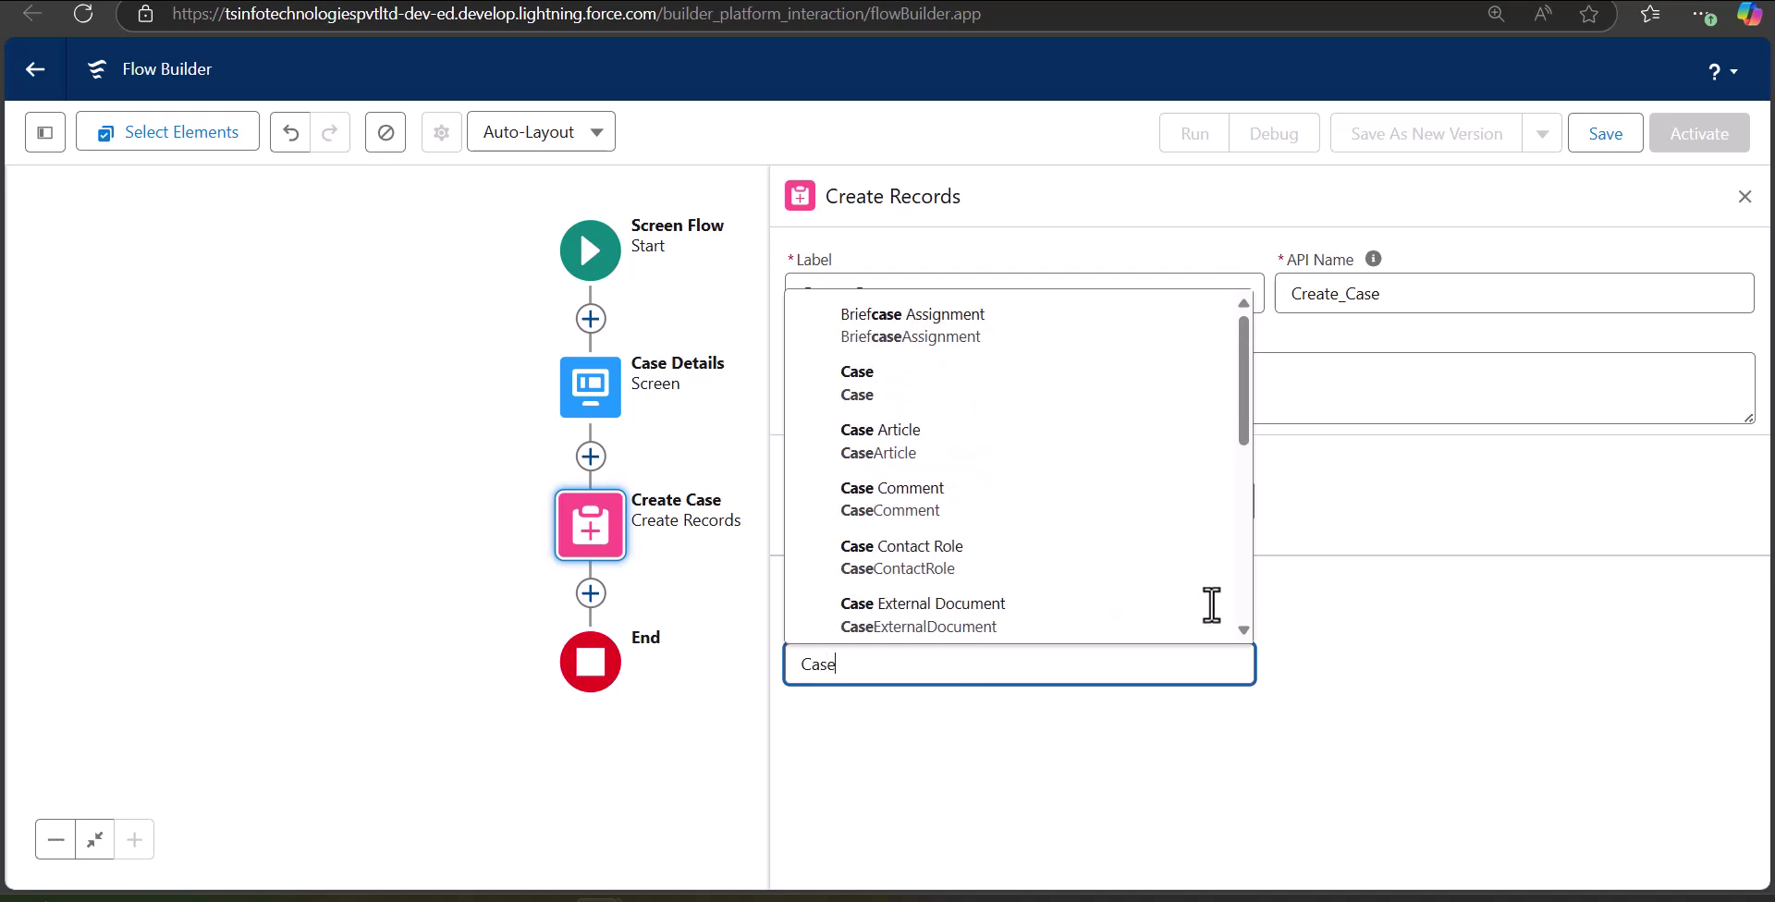
click(878, 388)
scroll(1766, 638, down, 1)
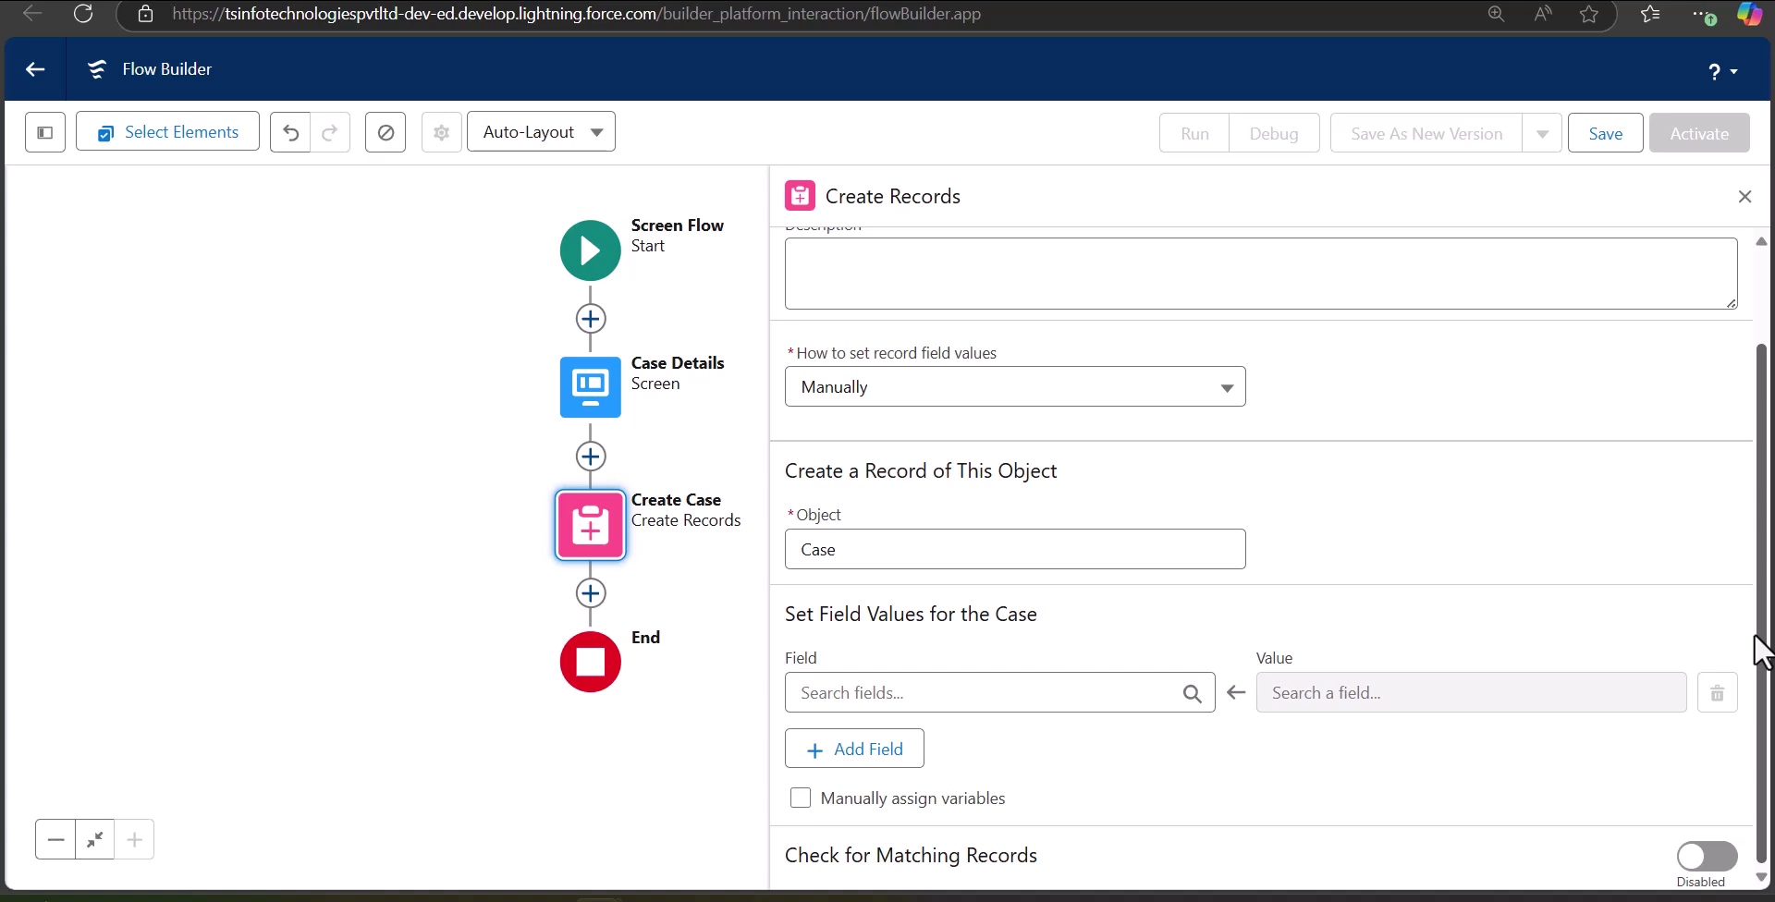
Step: Map the Case Status field to the Status value from the Case Details screen
click(1075, 691)
text(Sta)
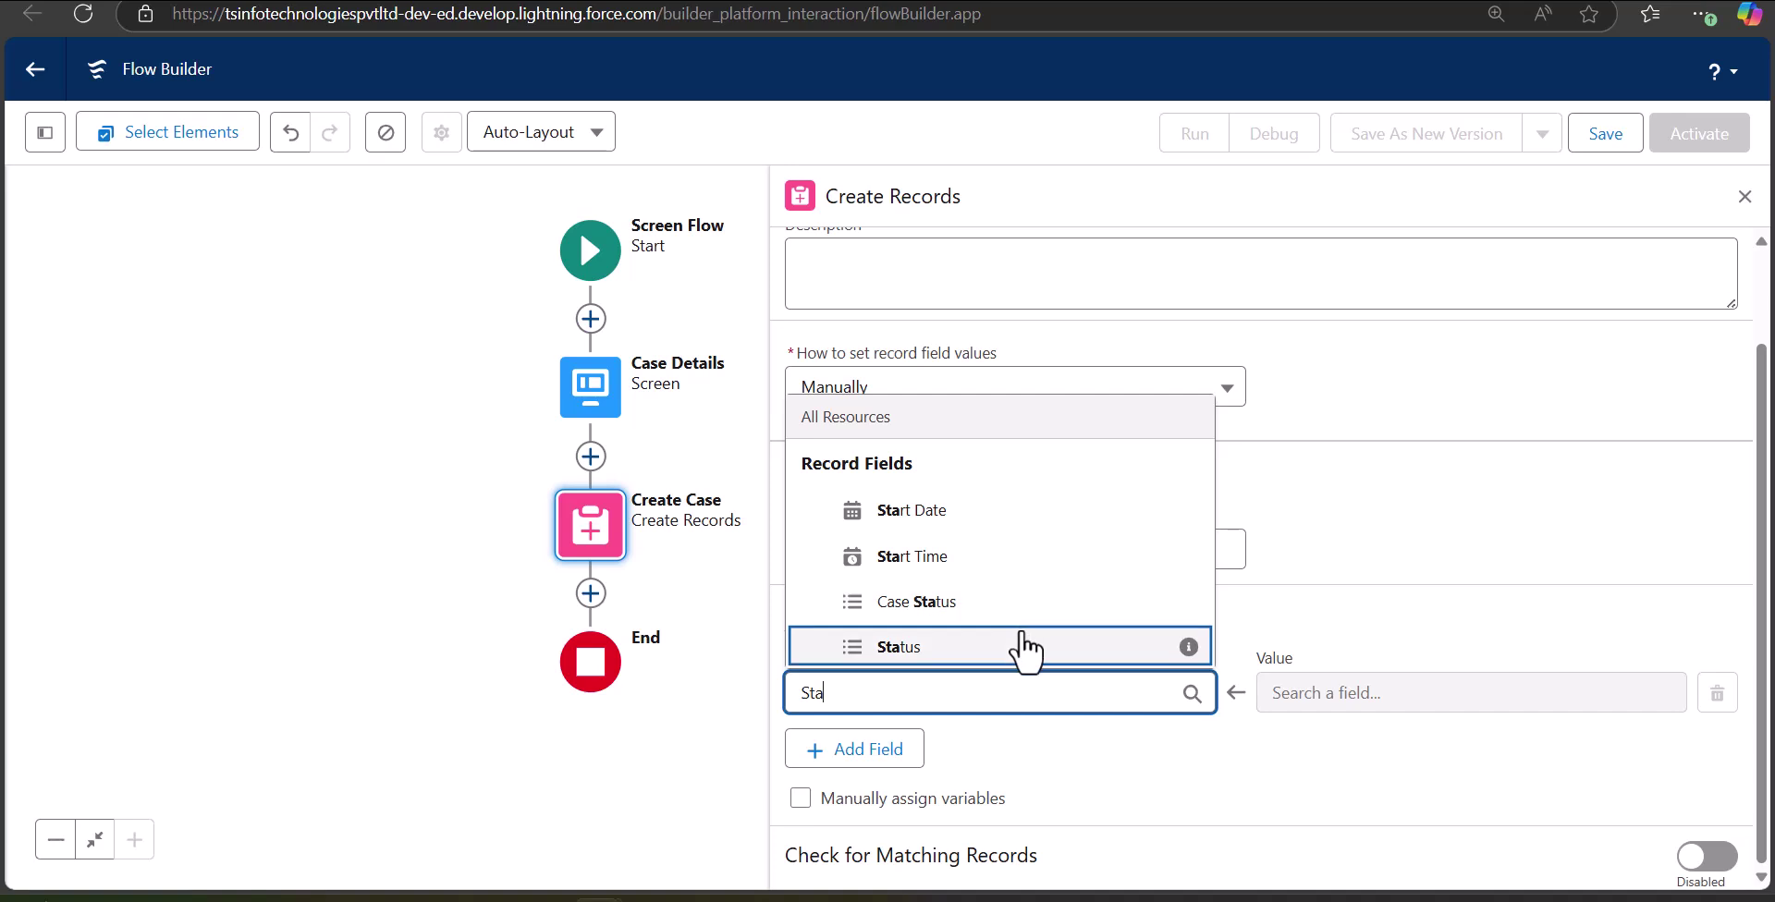
click(1027, 648)
click(1454, 697)
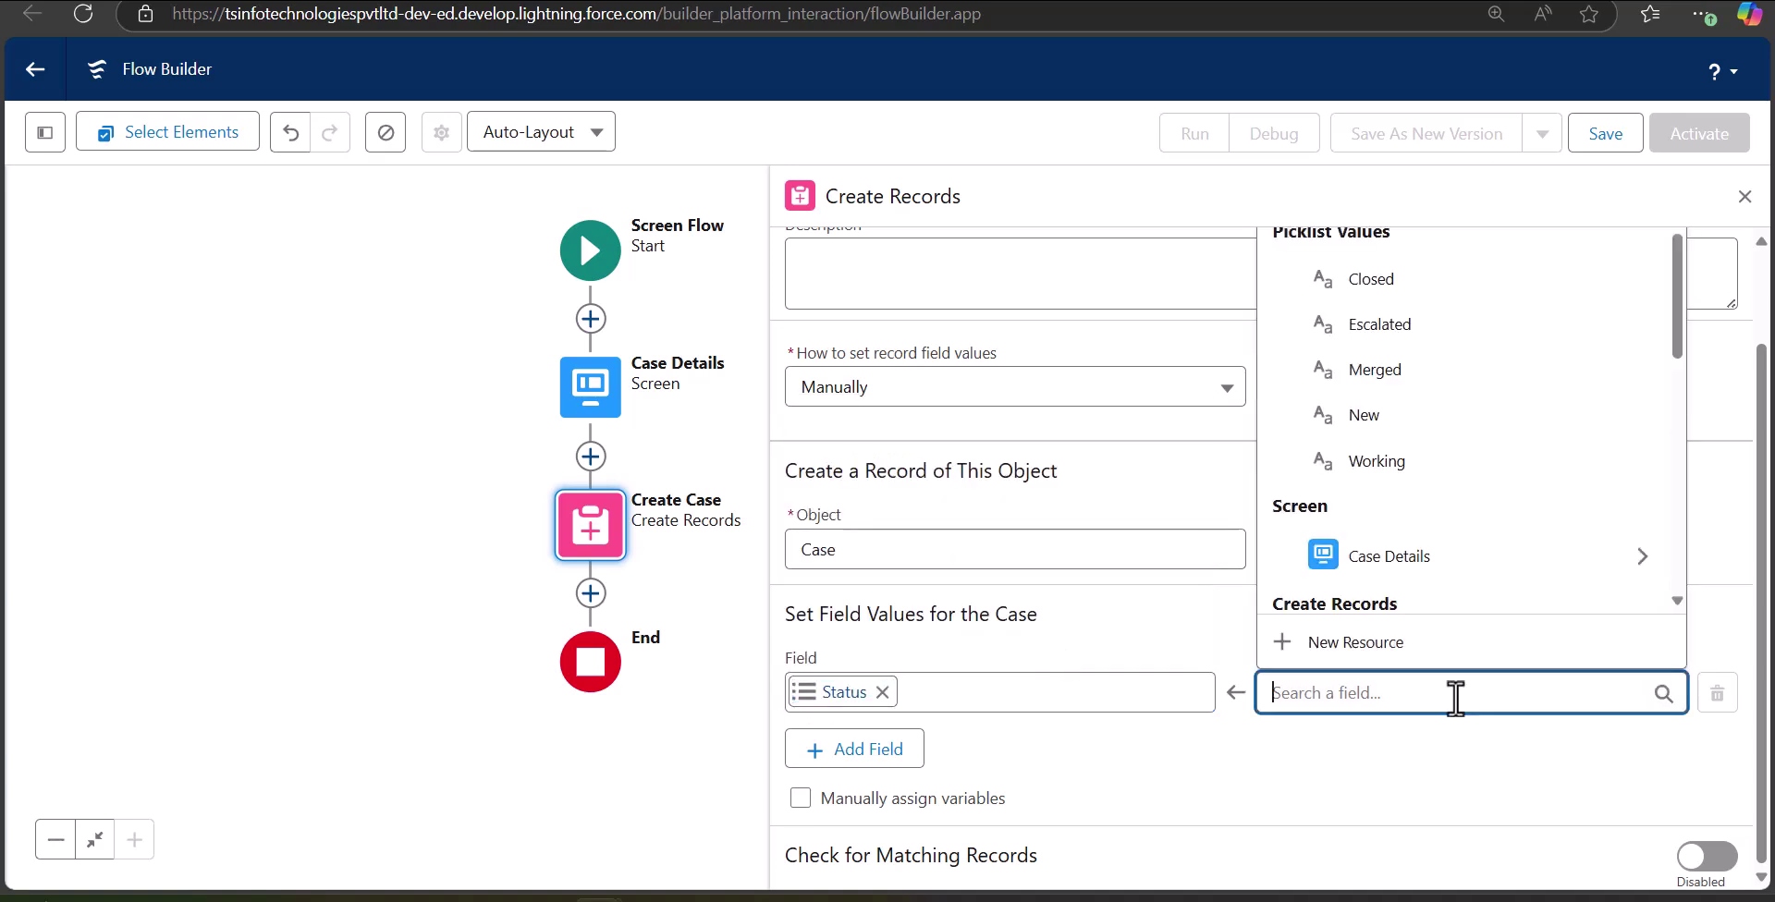
text(stat)
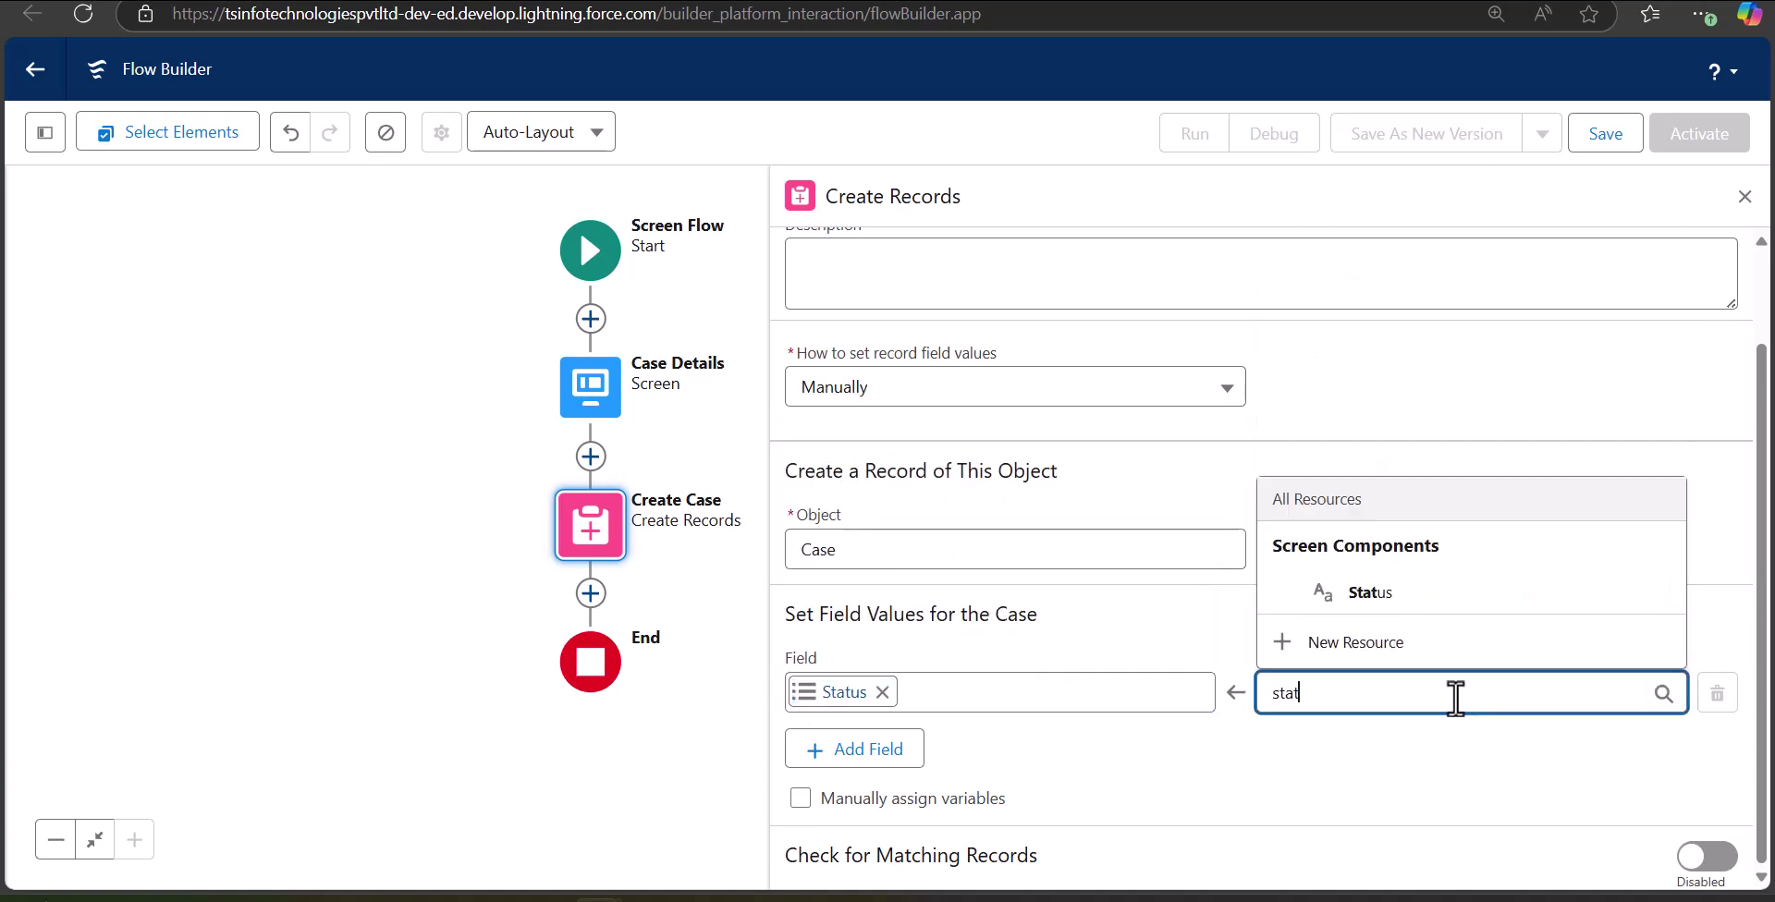
click(1424, 612)
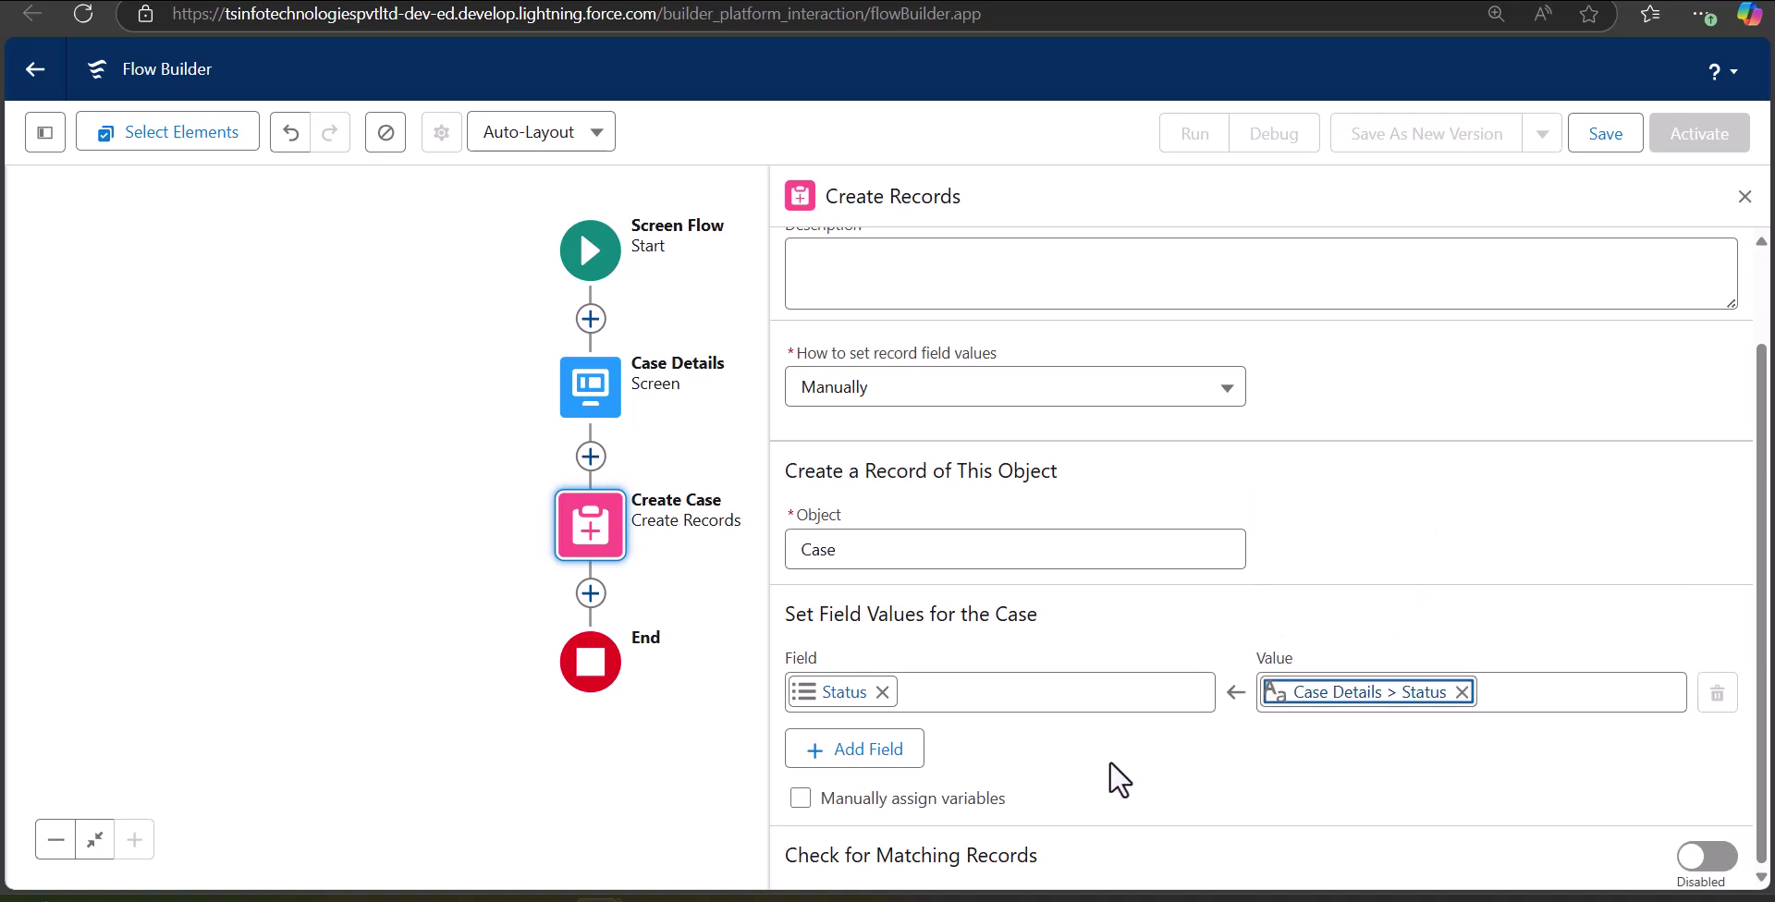
Step: Add a Case Origin assignment taken from the Case Details screen's Case Origin value
click(854, 748)
scroll(1572, 740, down, 2)
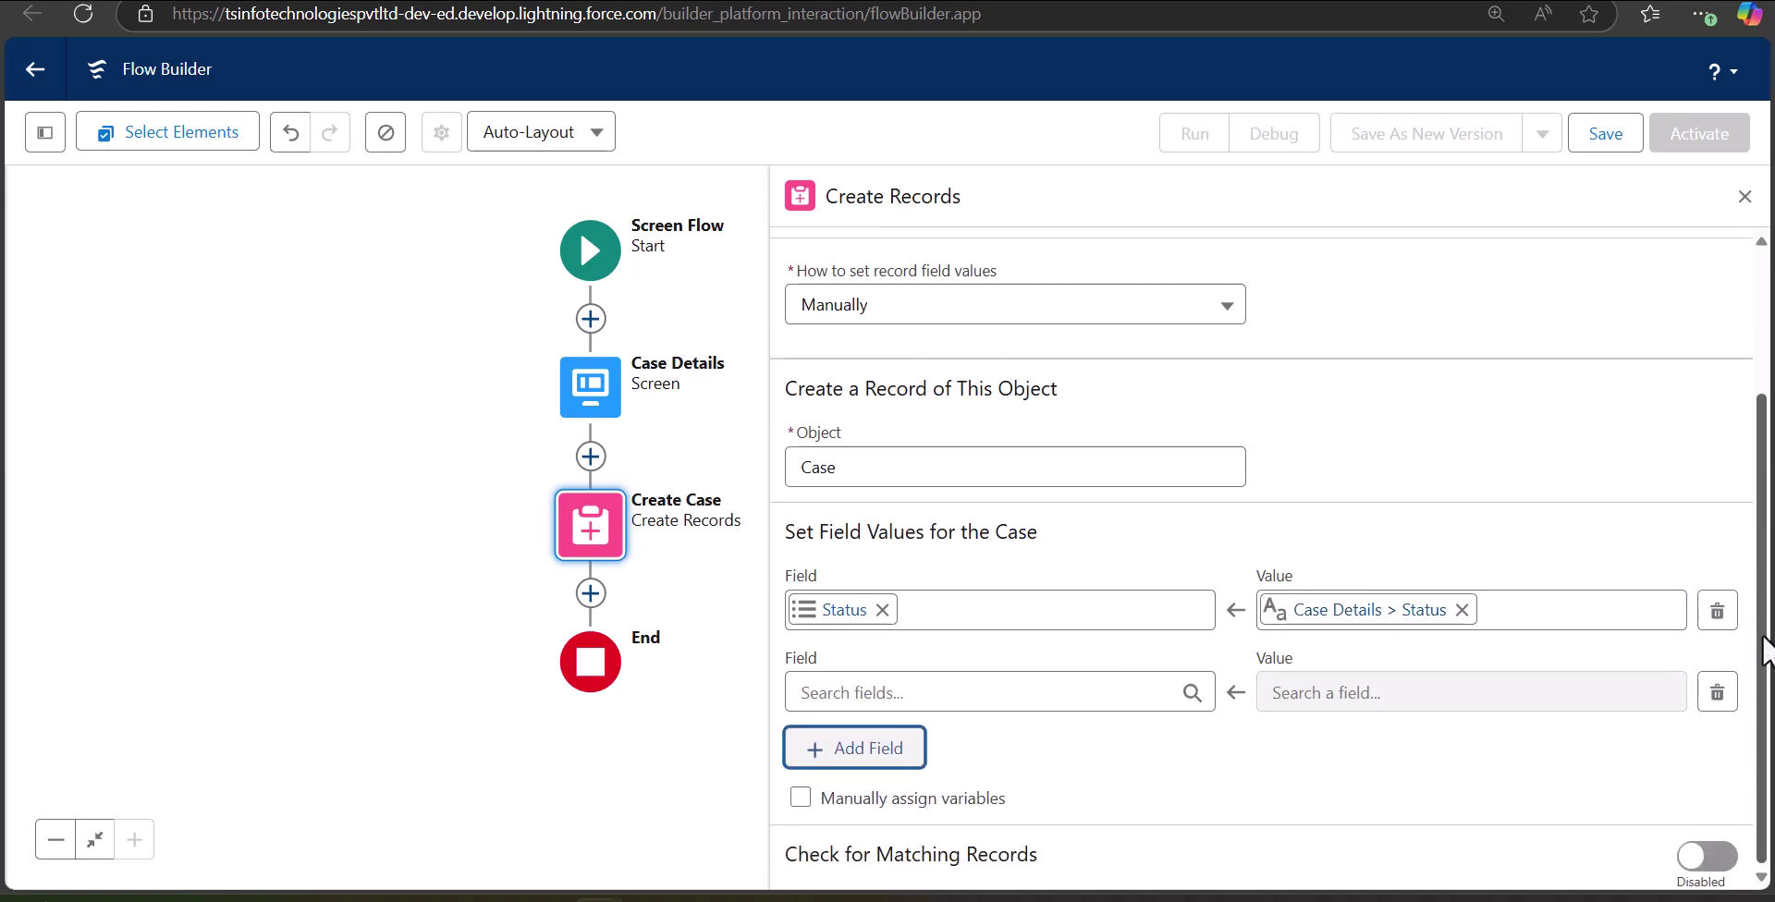
click(1090, 693)
text(Ori)
click(924, 599)
click(1348, 695)
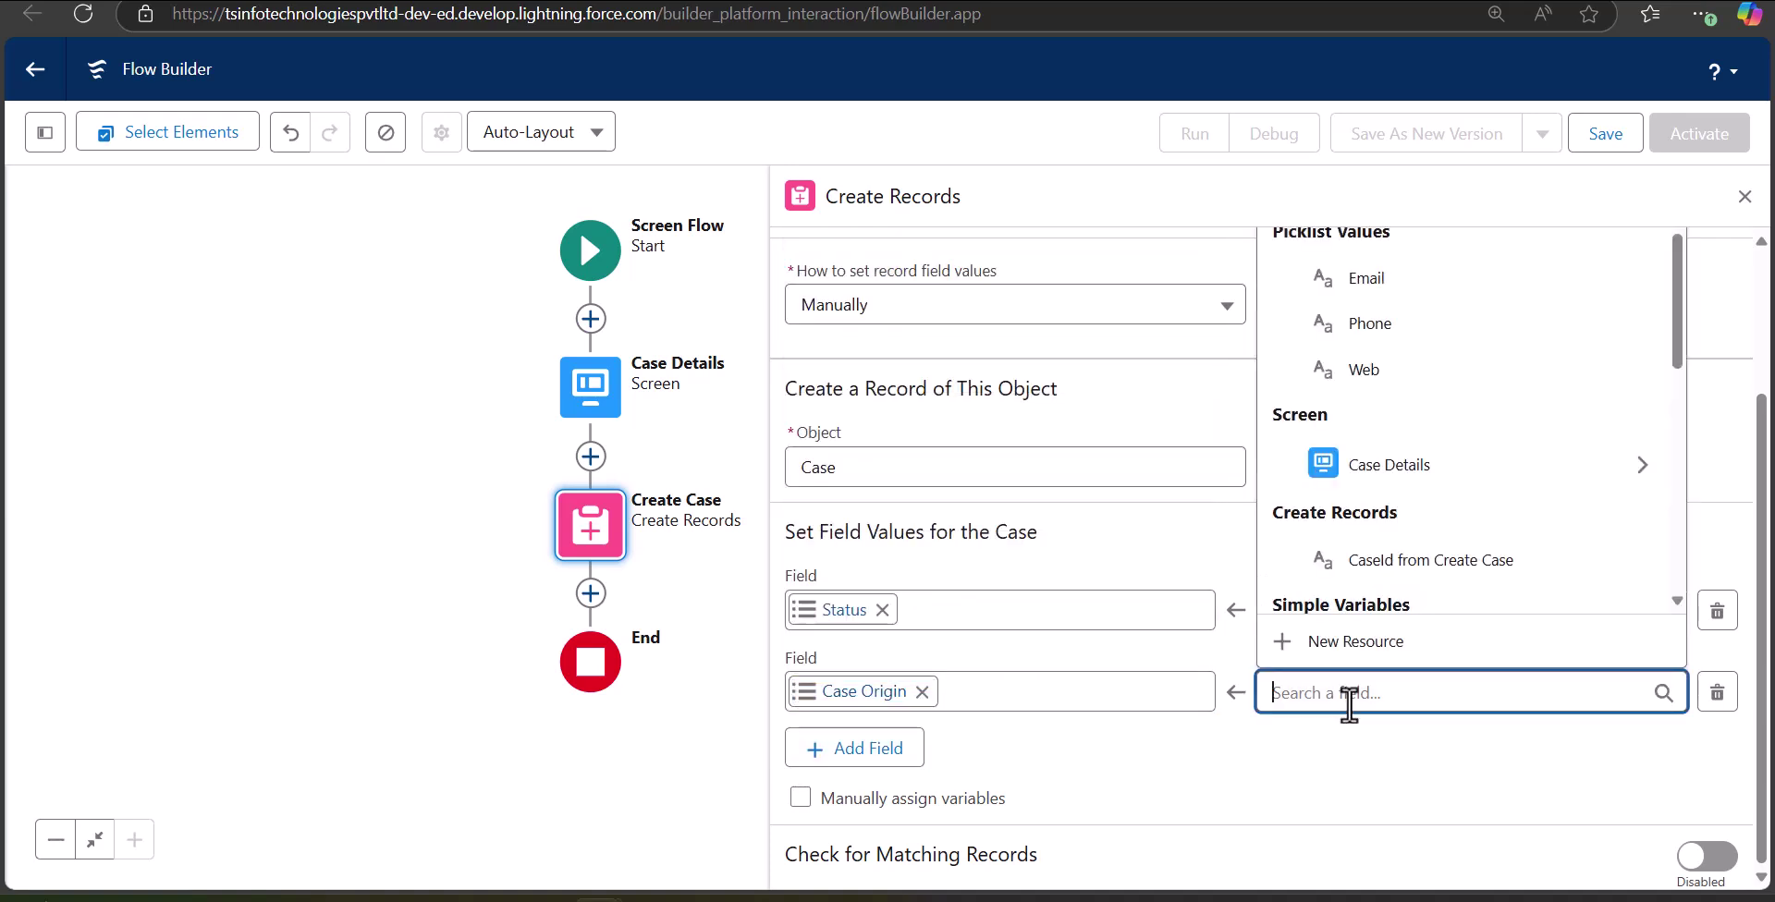
text(cas)
click(1403, 594)
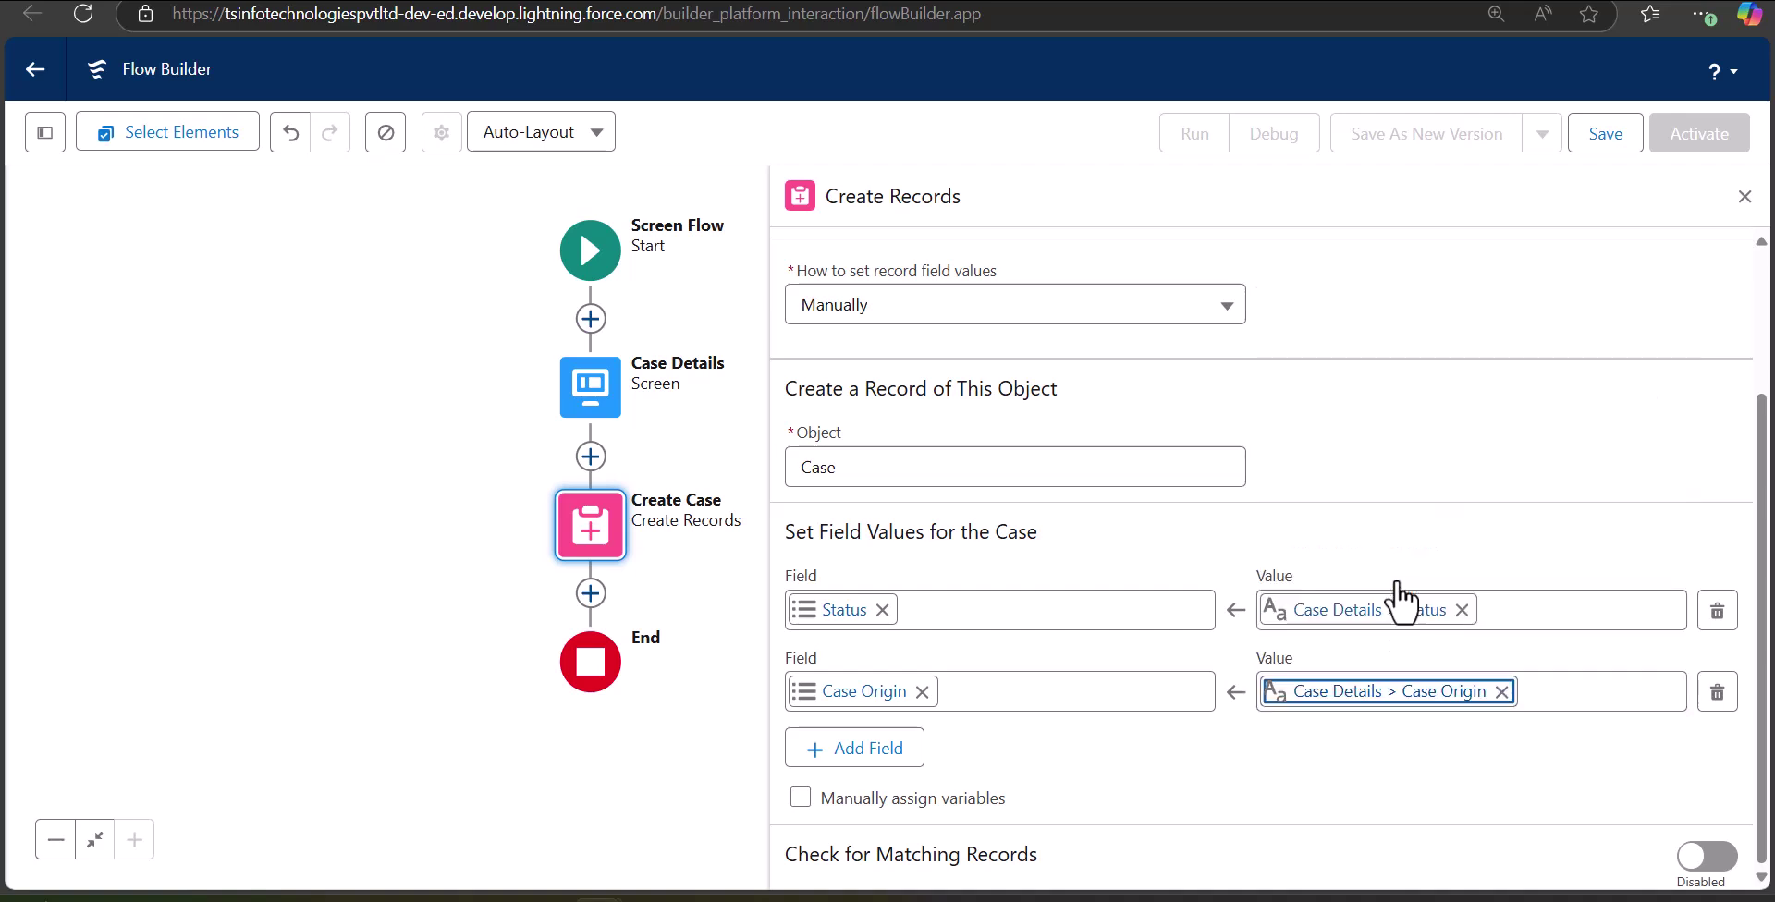
Step: Map Account ID to the recordId variable and close the Create Case settings
click(841, 746)
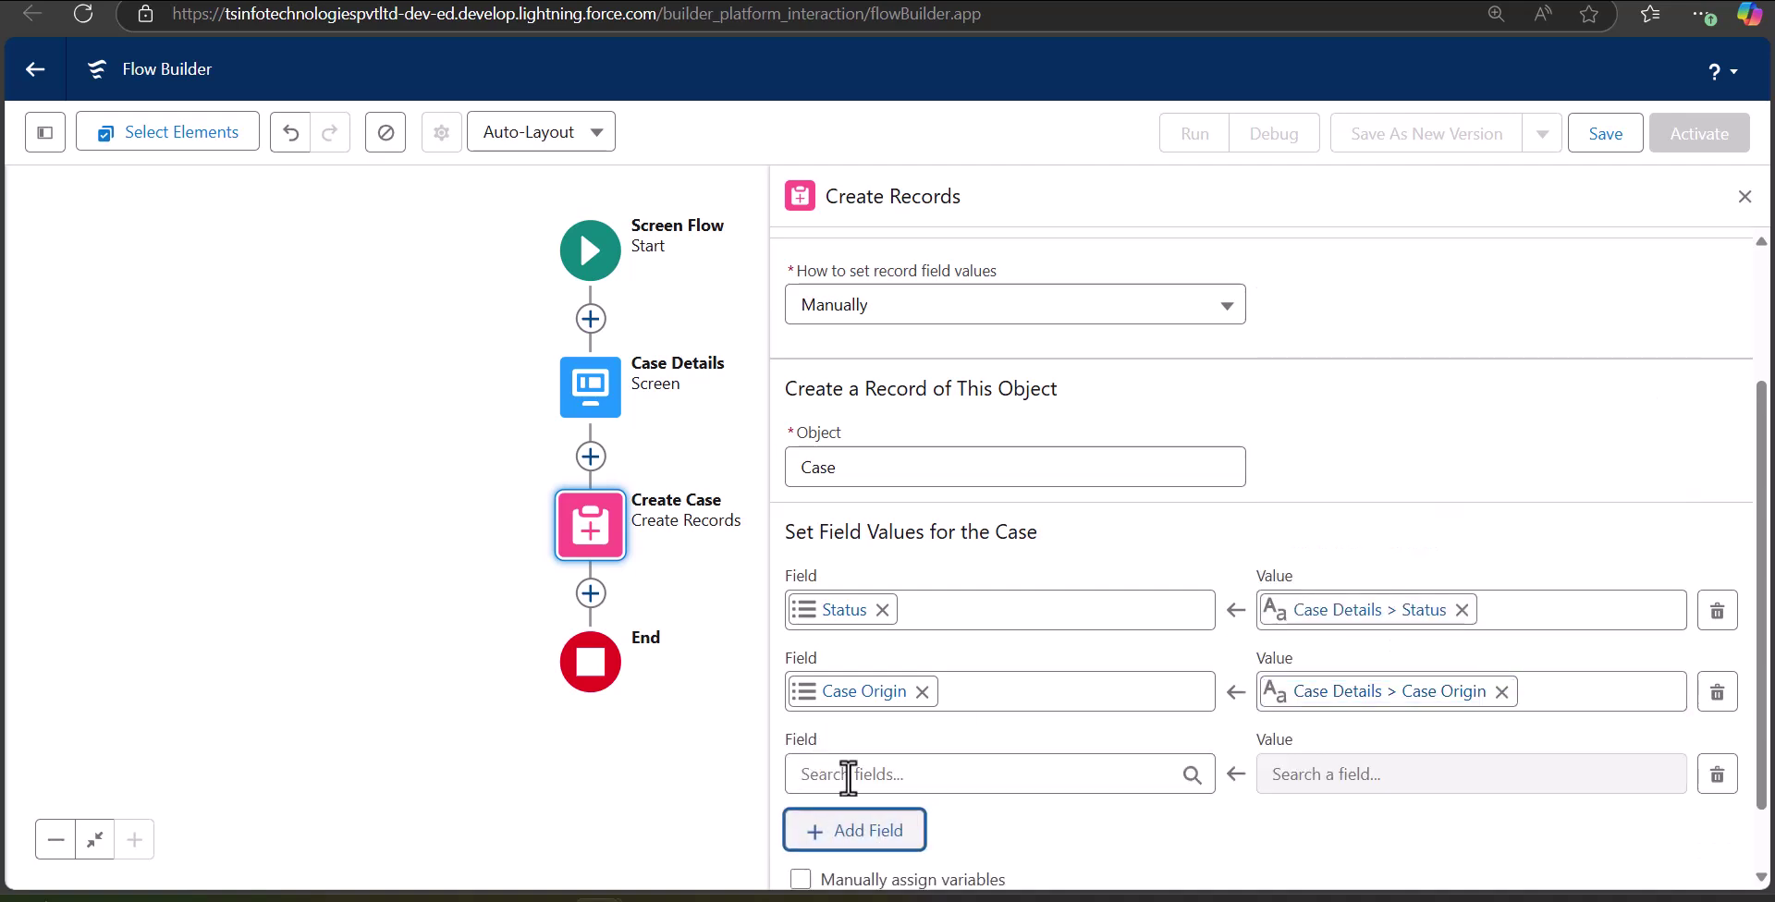
click(850, 775)
text(Acco)
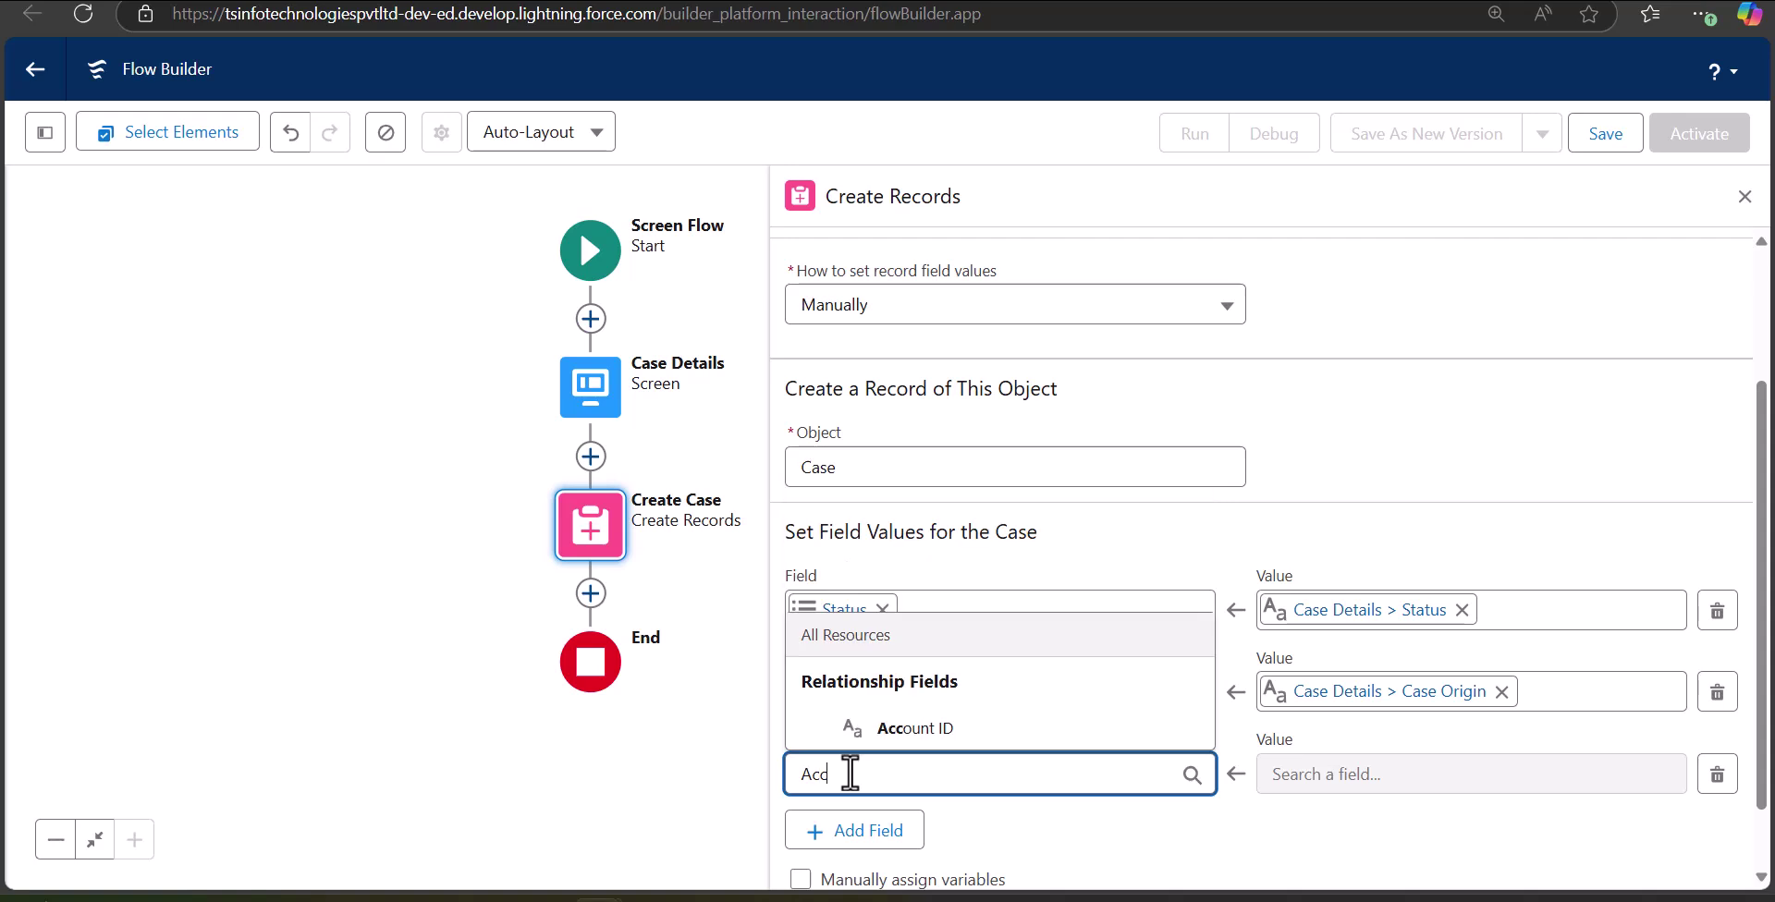
click(904, 735)
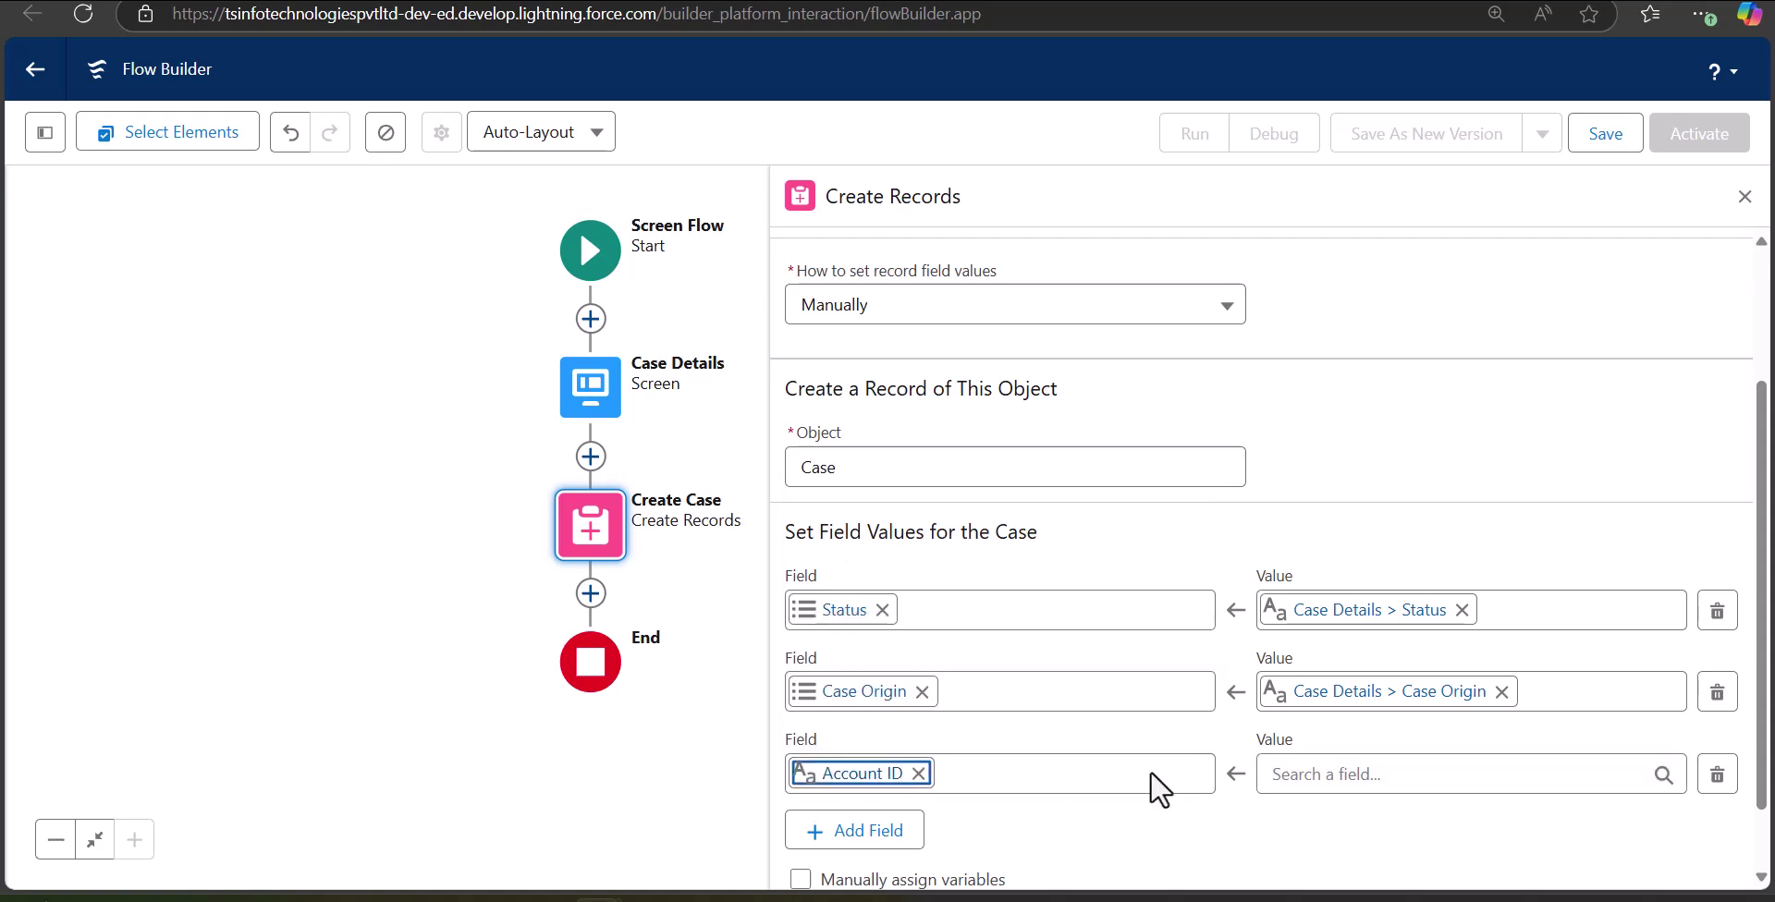
click(1311, 774)
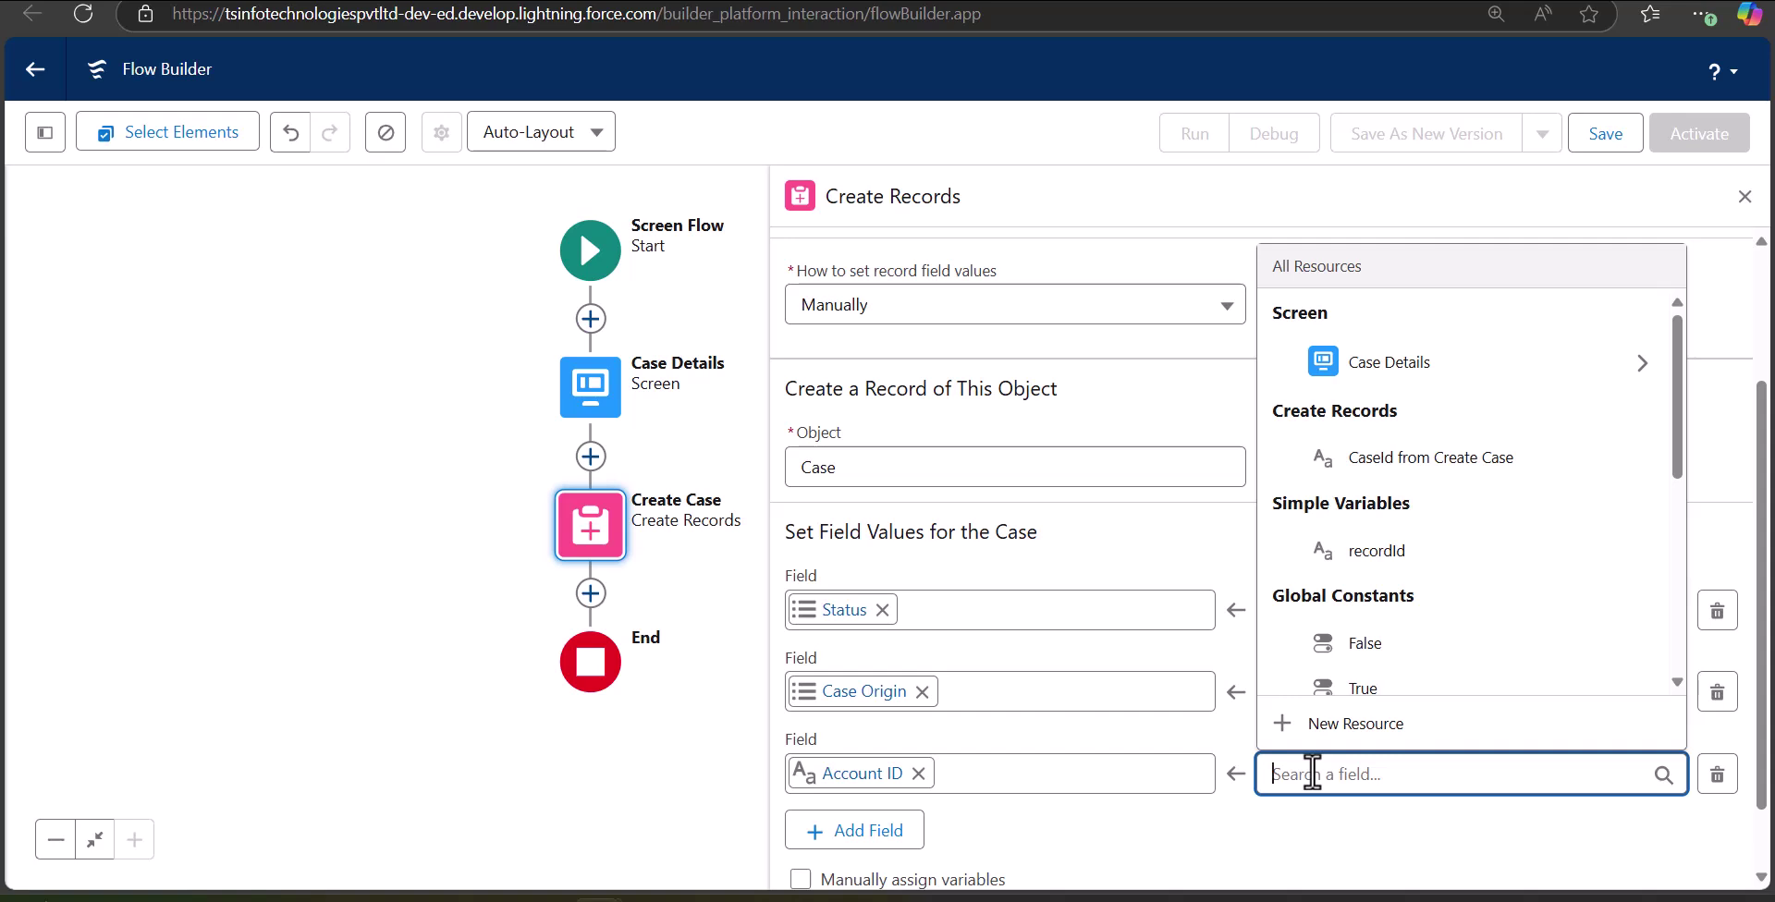
click(1497, 552)
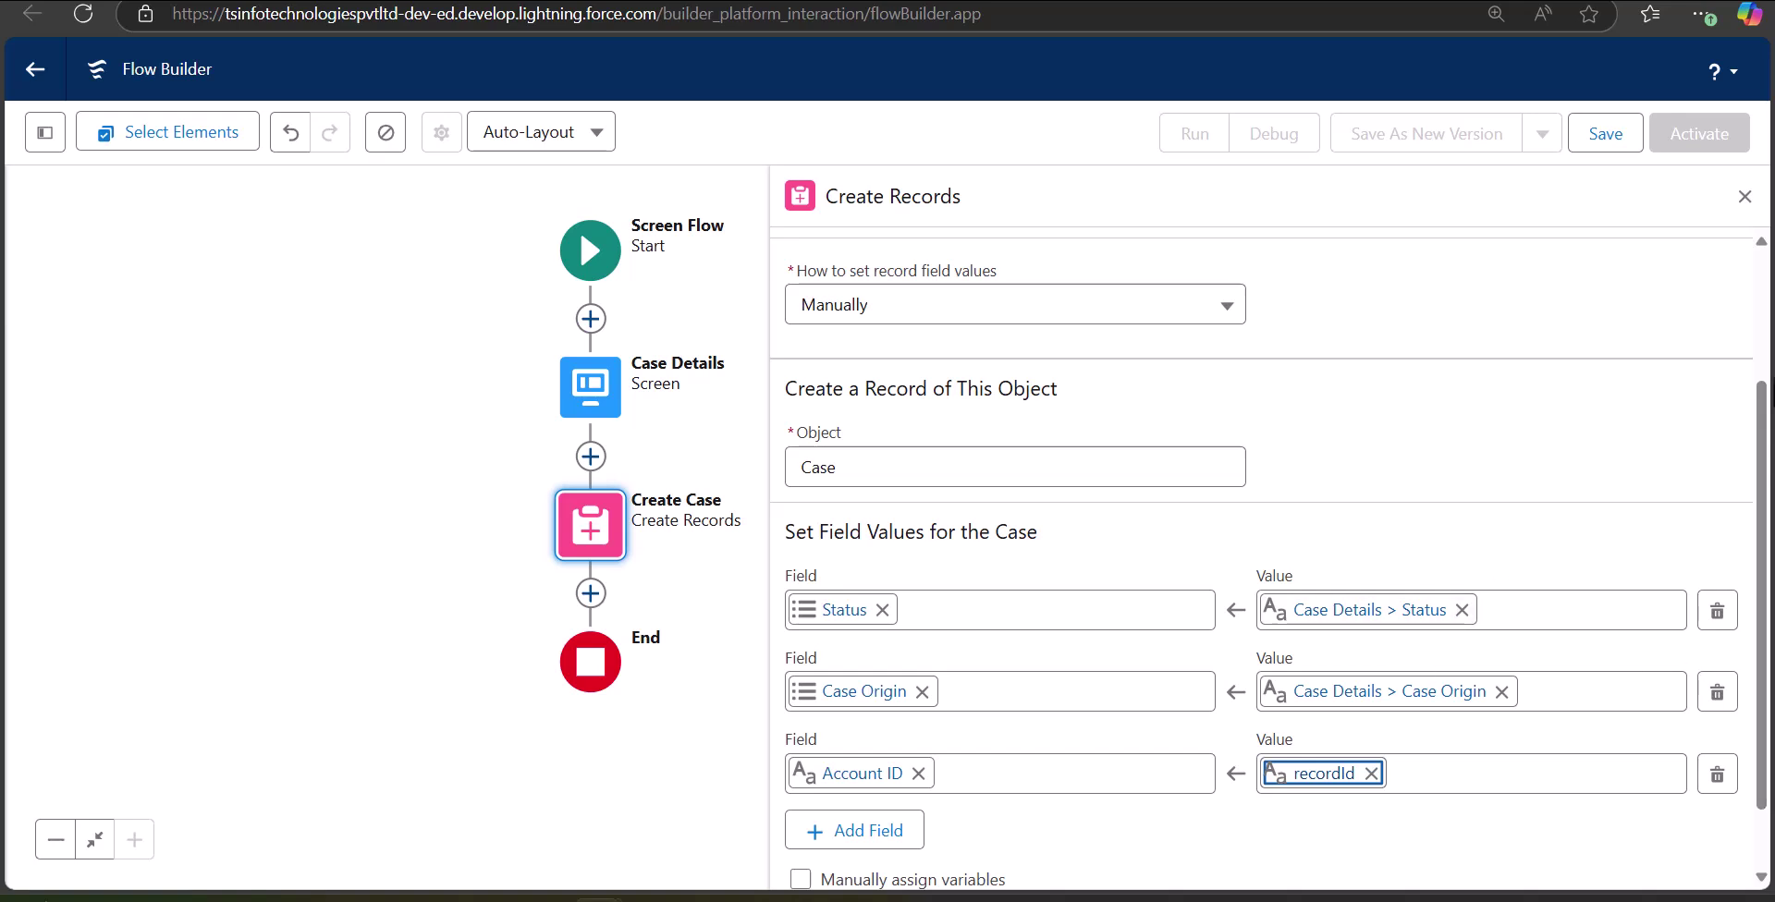
click(1745, 199)
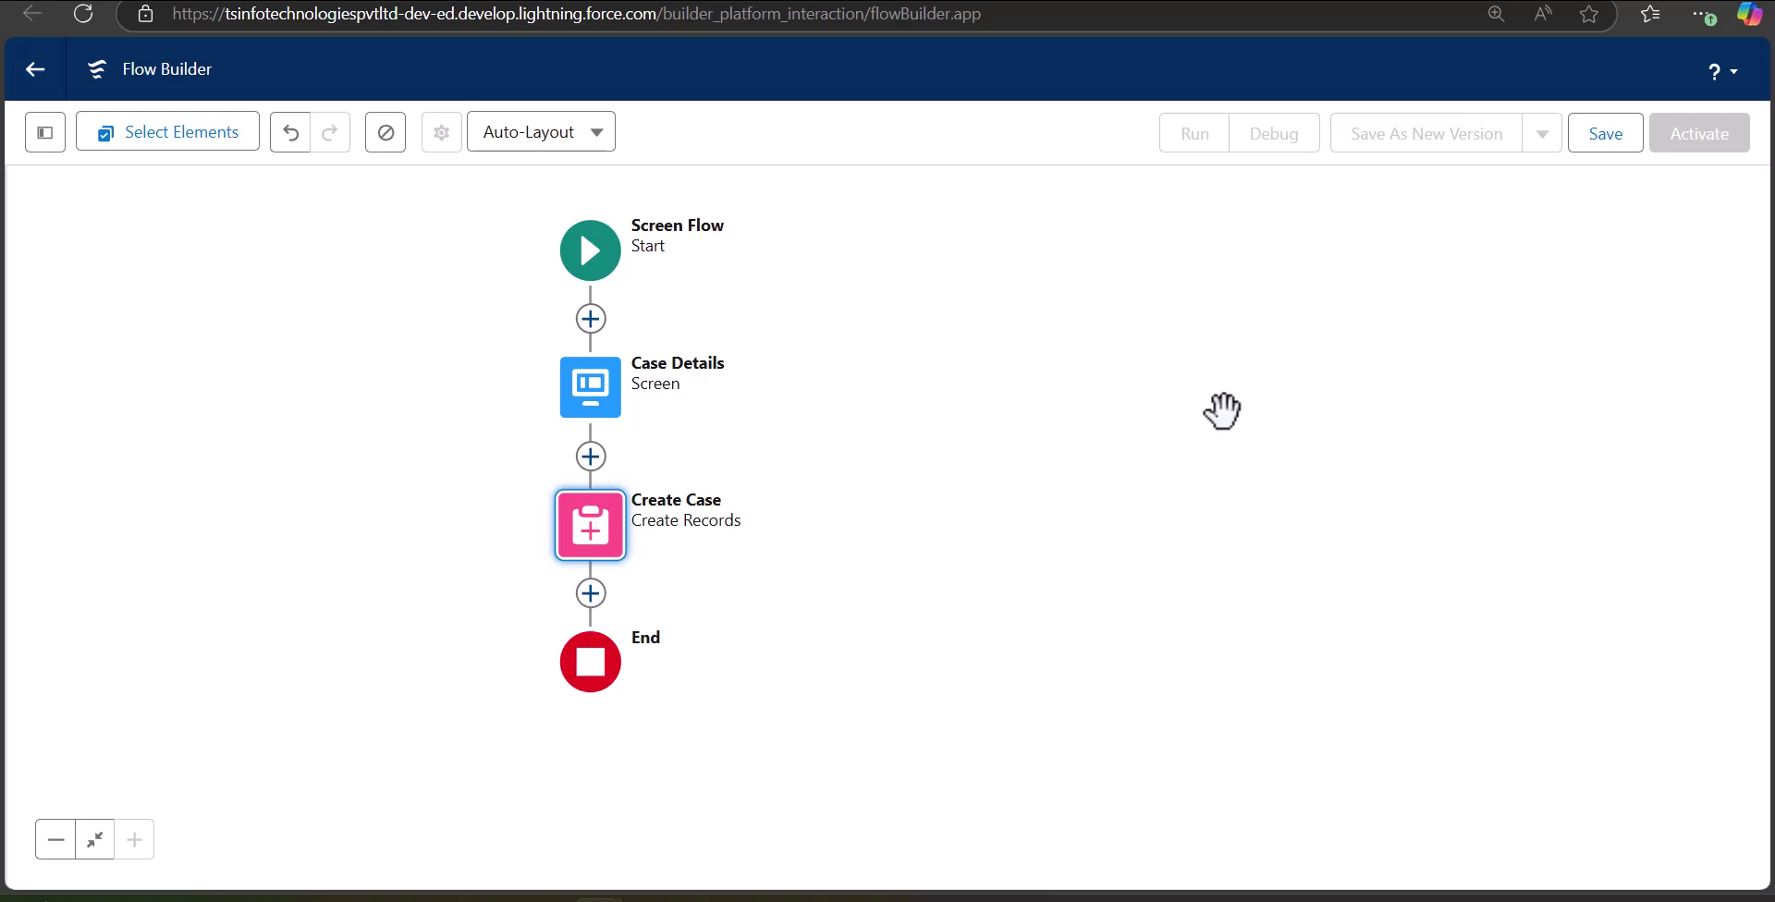
Step: Save the flow with the label 'Create Account Cases' and an auto-filled API name
click(1581, 151)
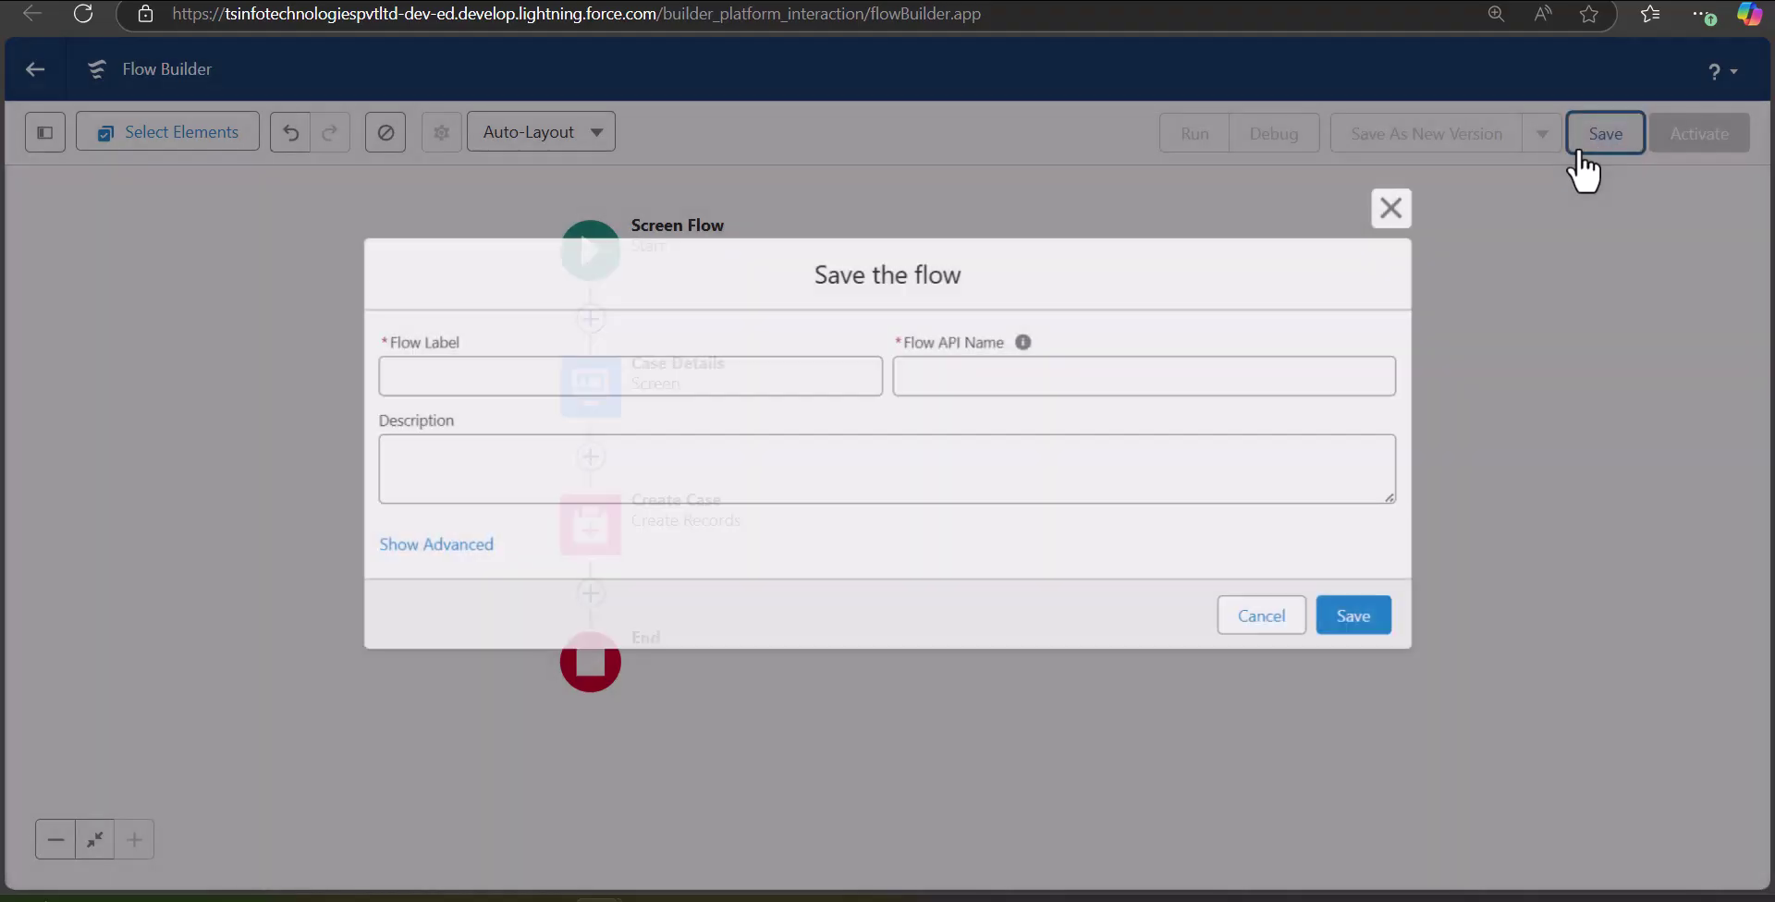
click(529, 385)
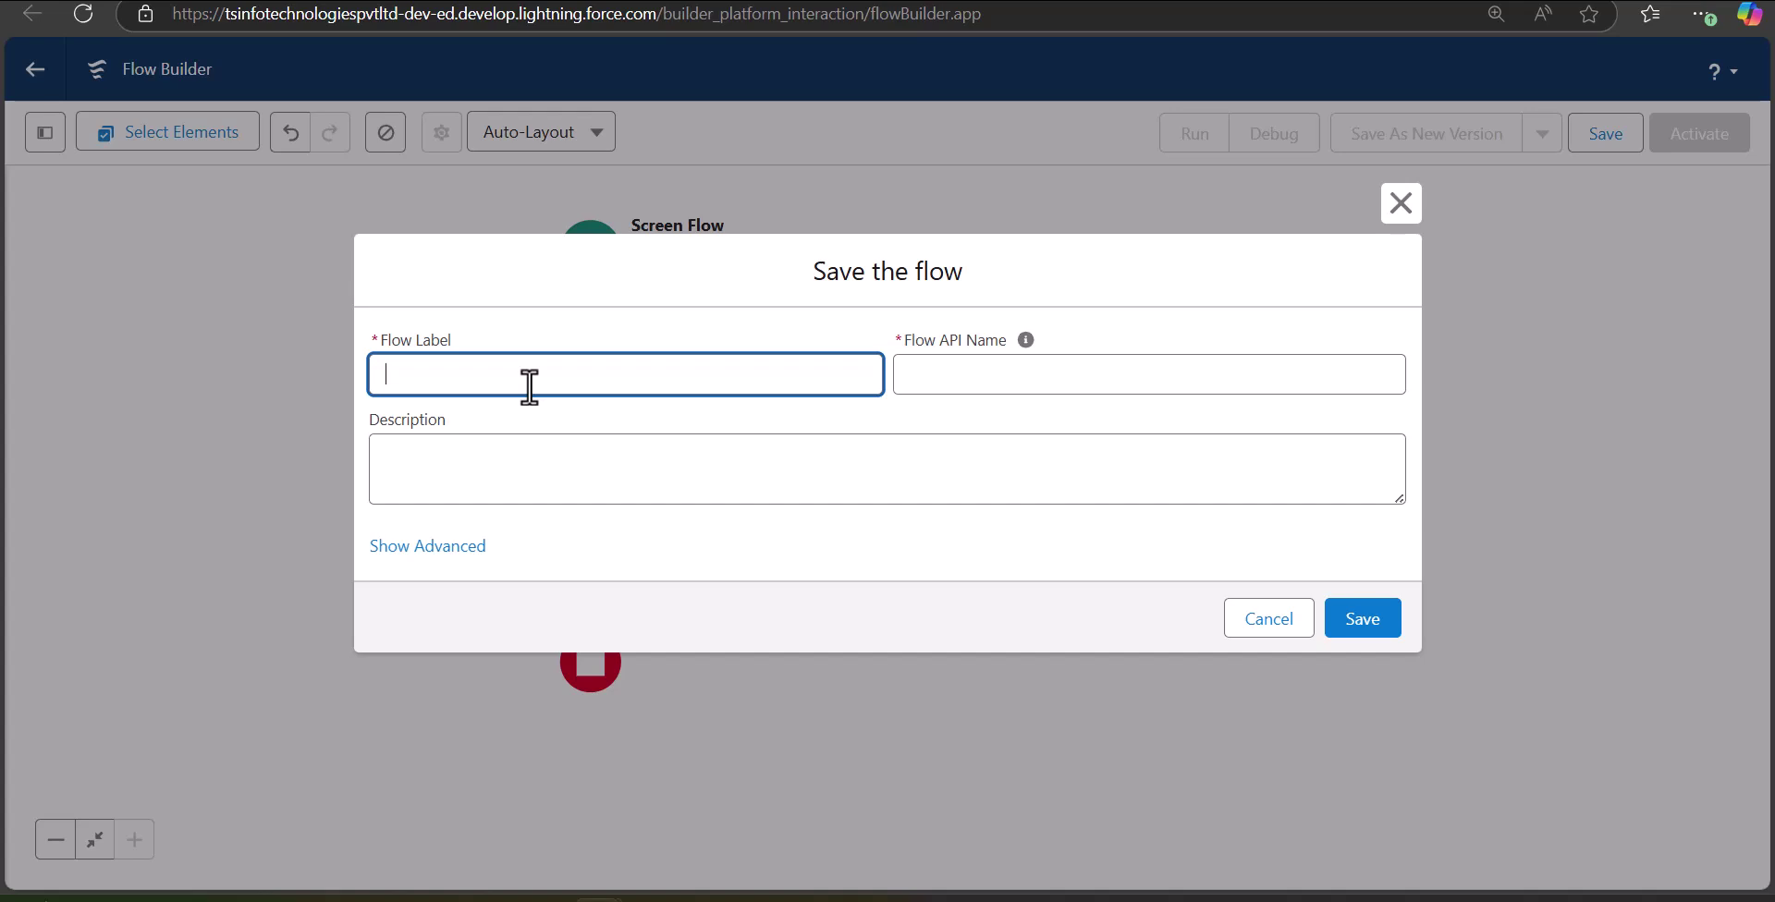
text(Create Account Cases)
click(963, 388)
click(1152, 459)
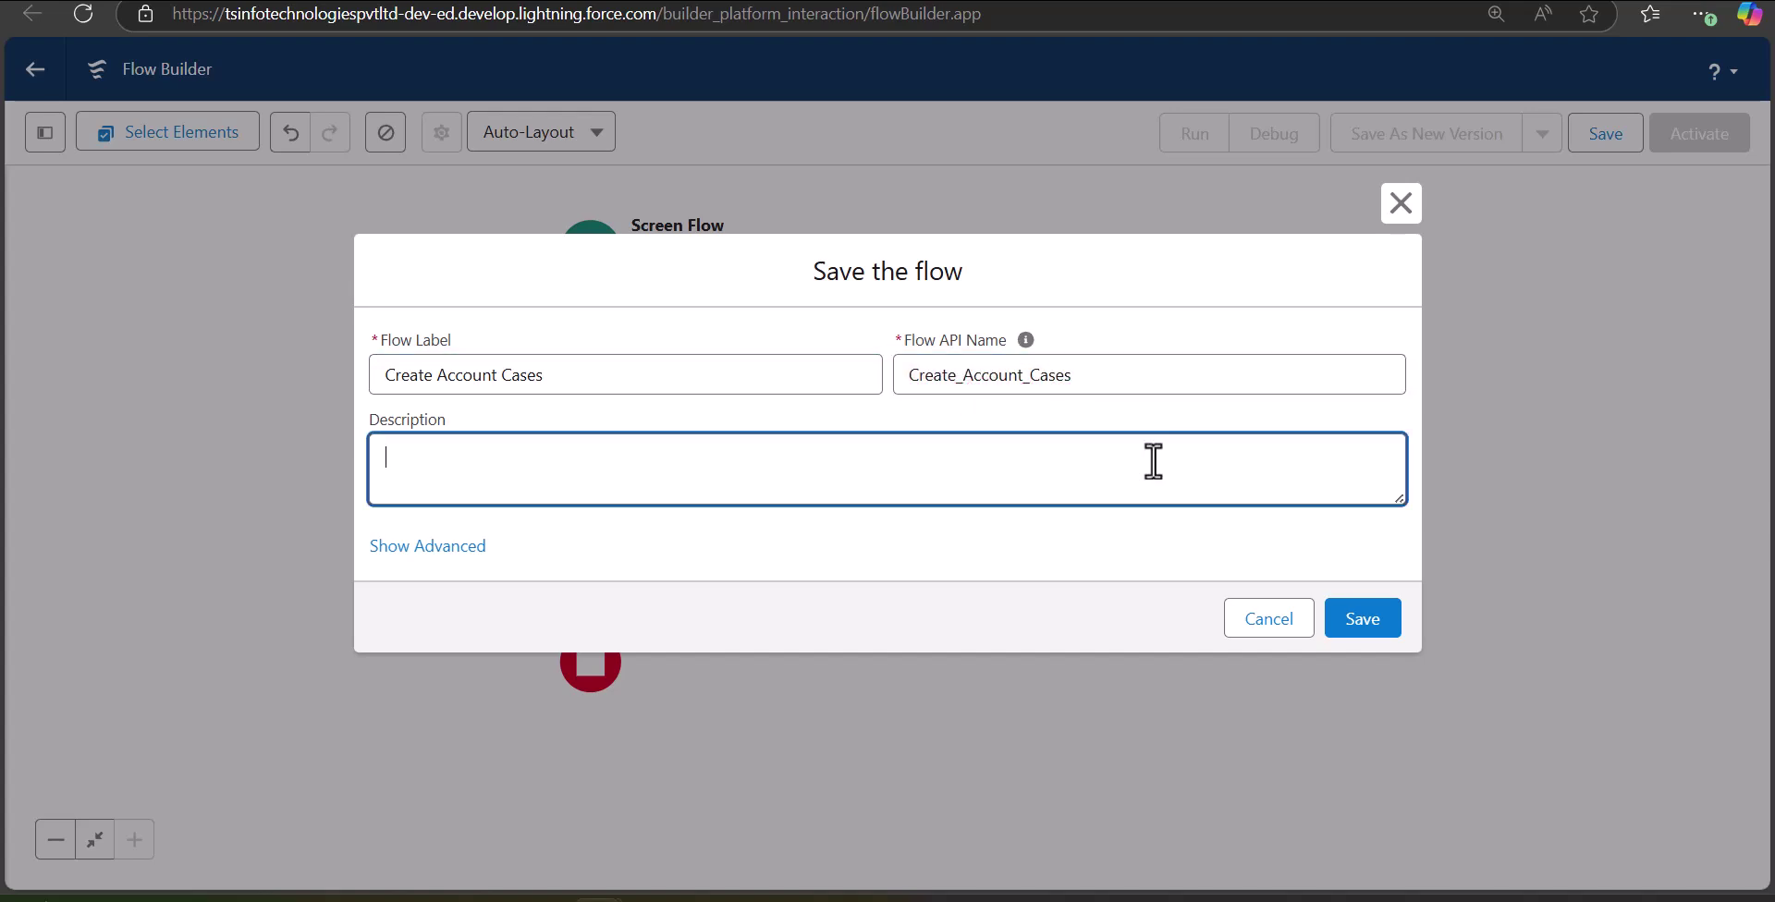
click(1387, 619)
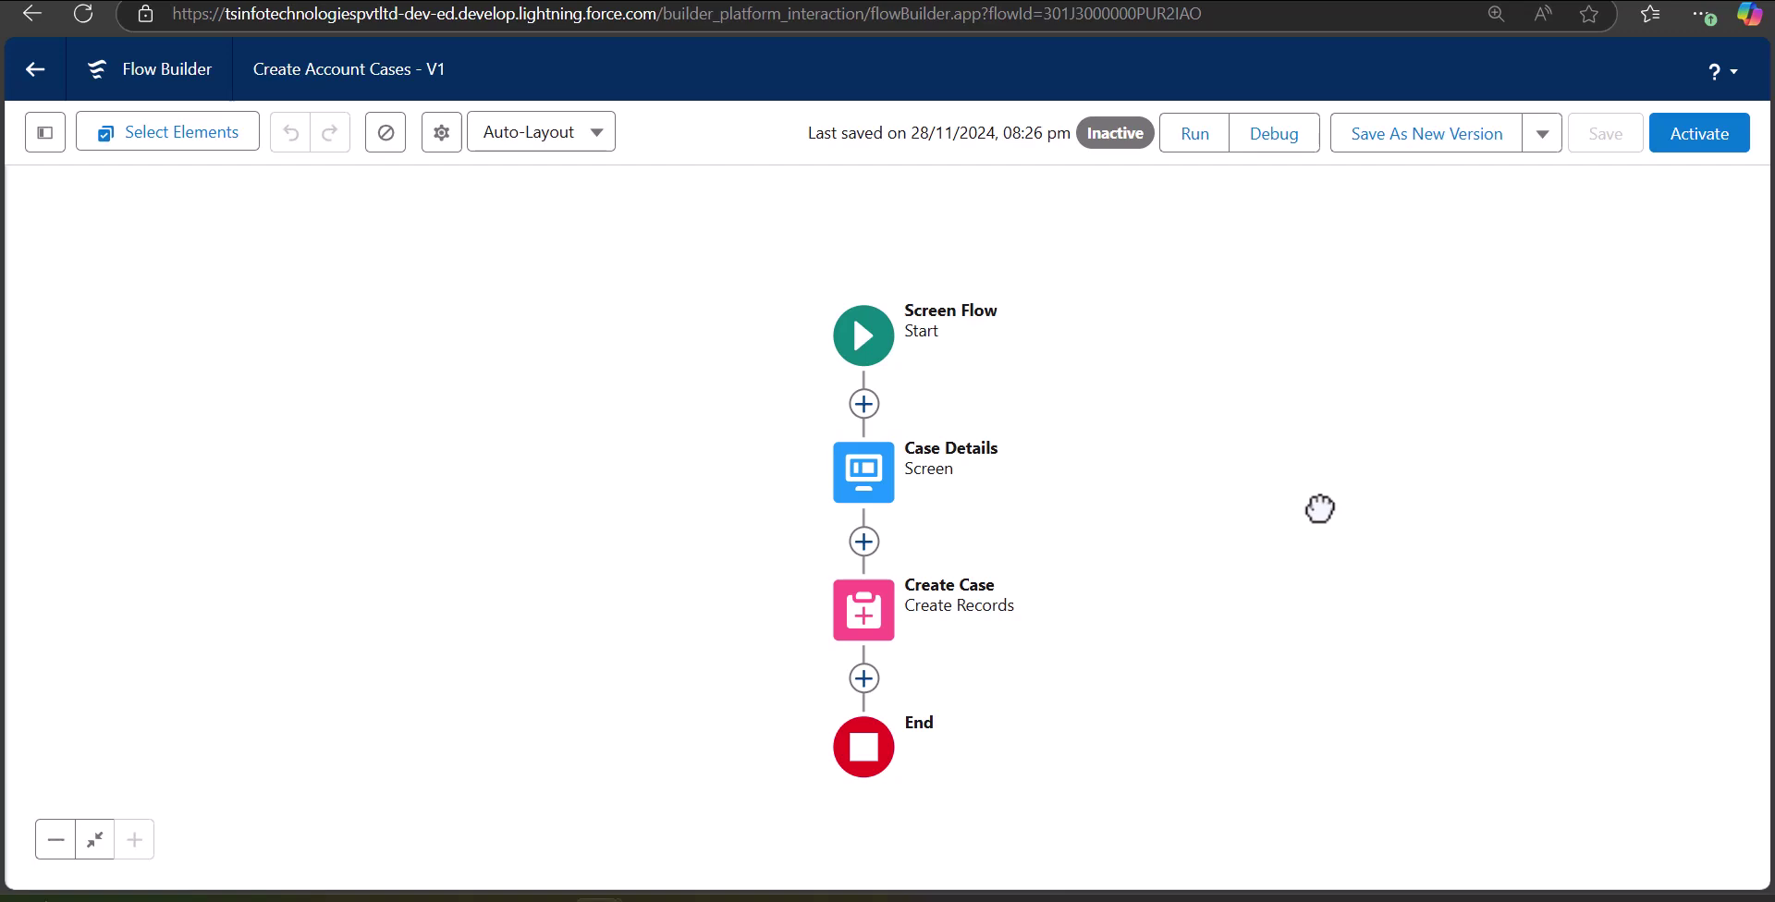
click(1270, 140)
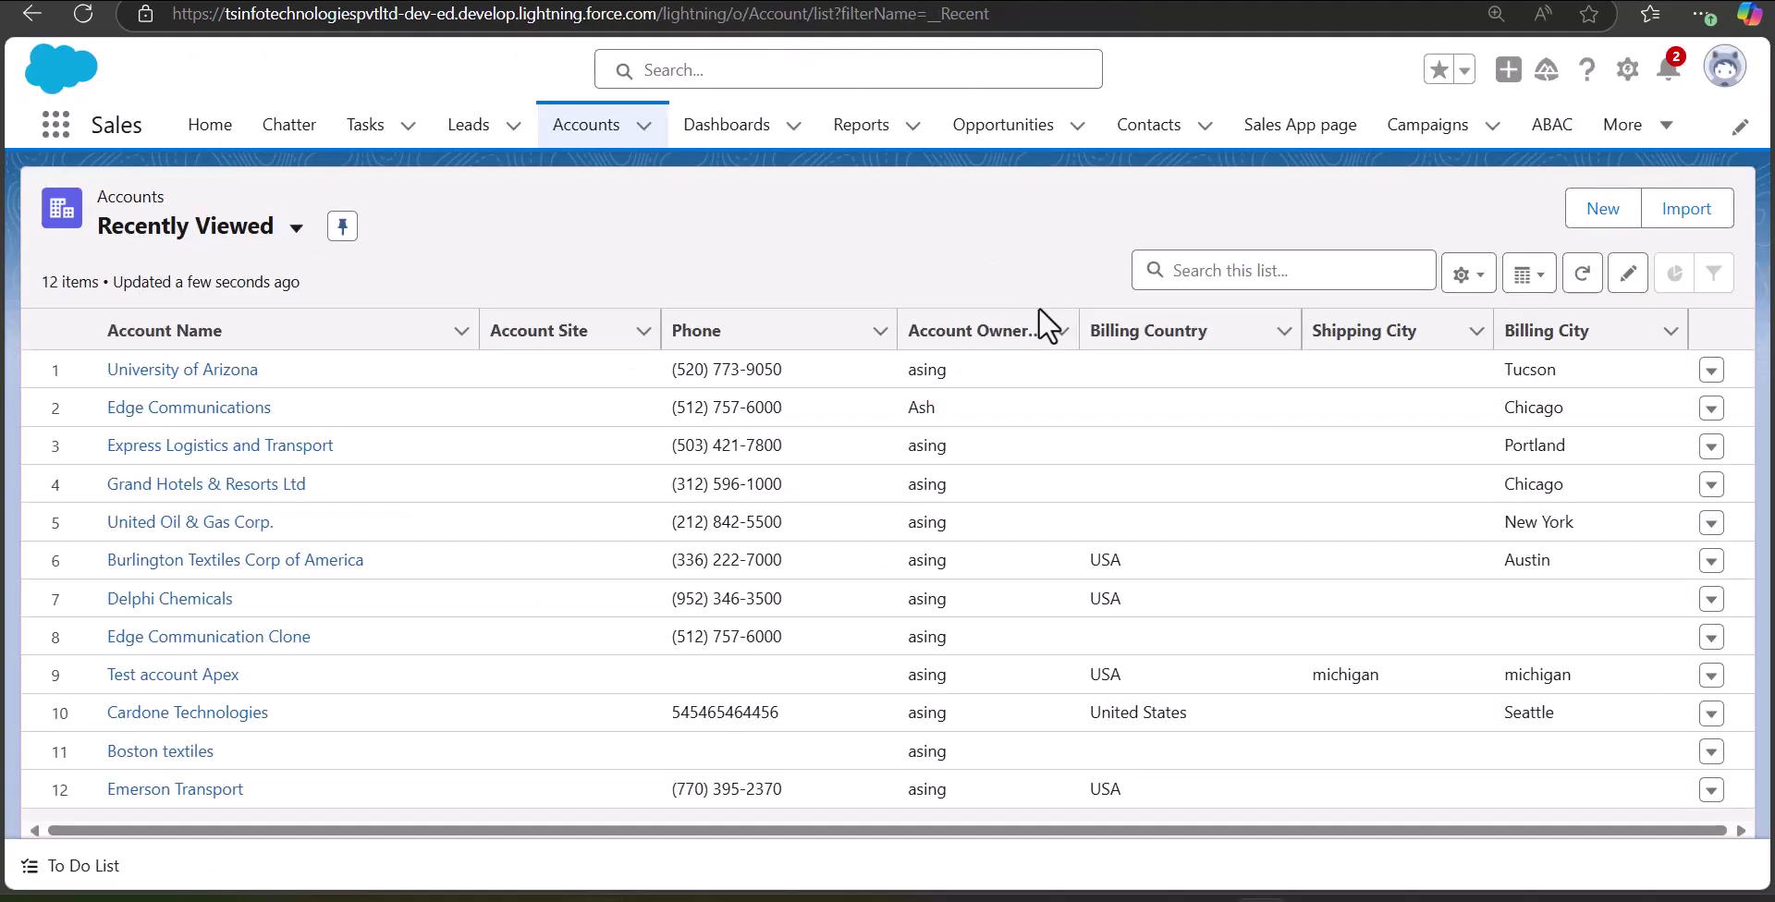
Step: Debug-run the flow with the University of Arizona account's record ID pasted into recordId
click(194, 372)
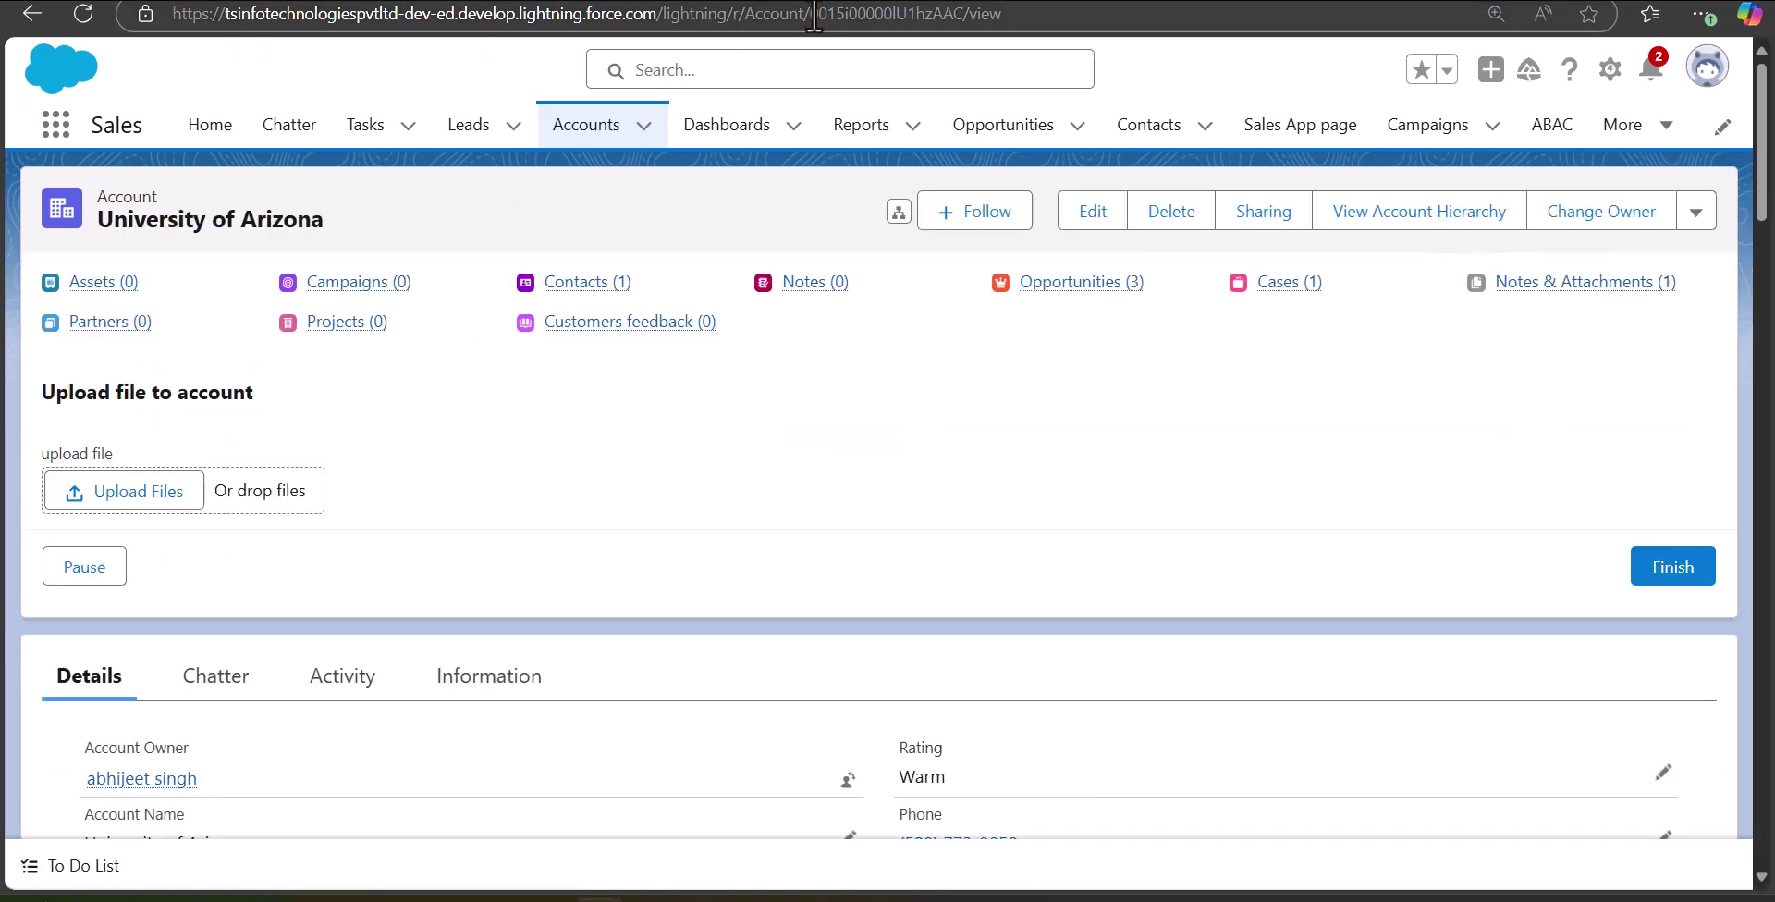
drag(811, 15, 959, 16)
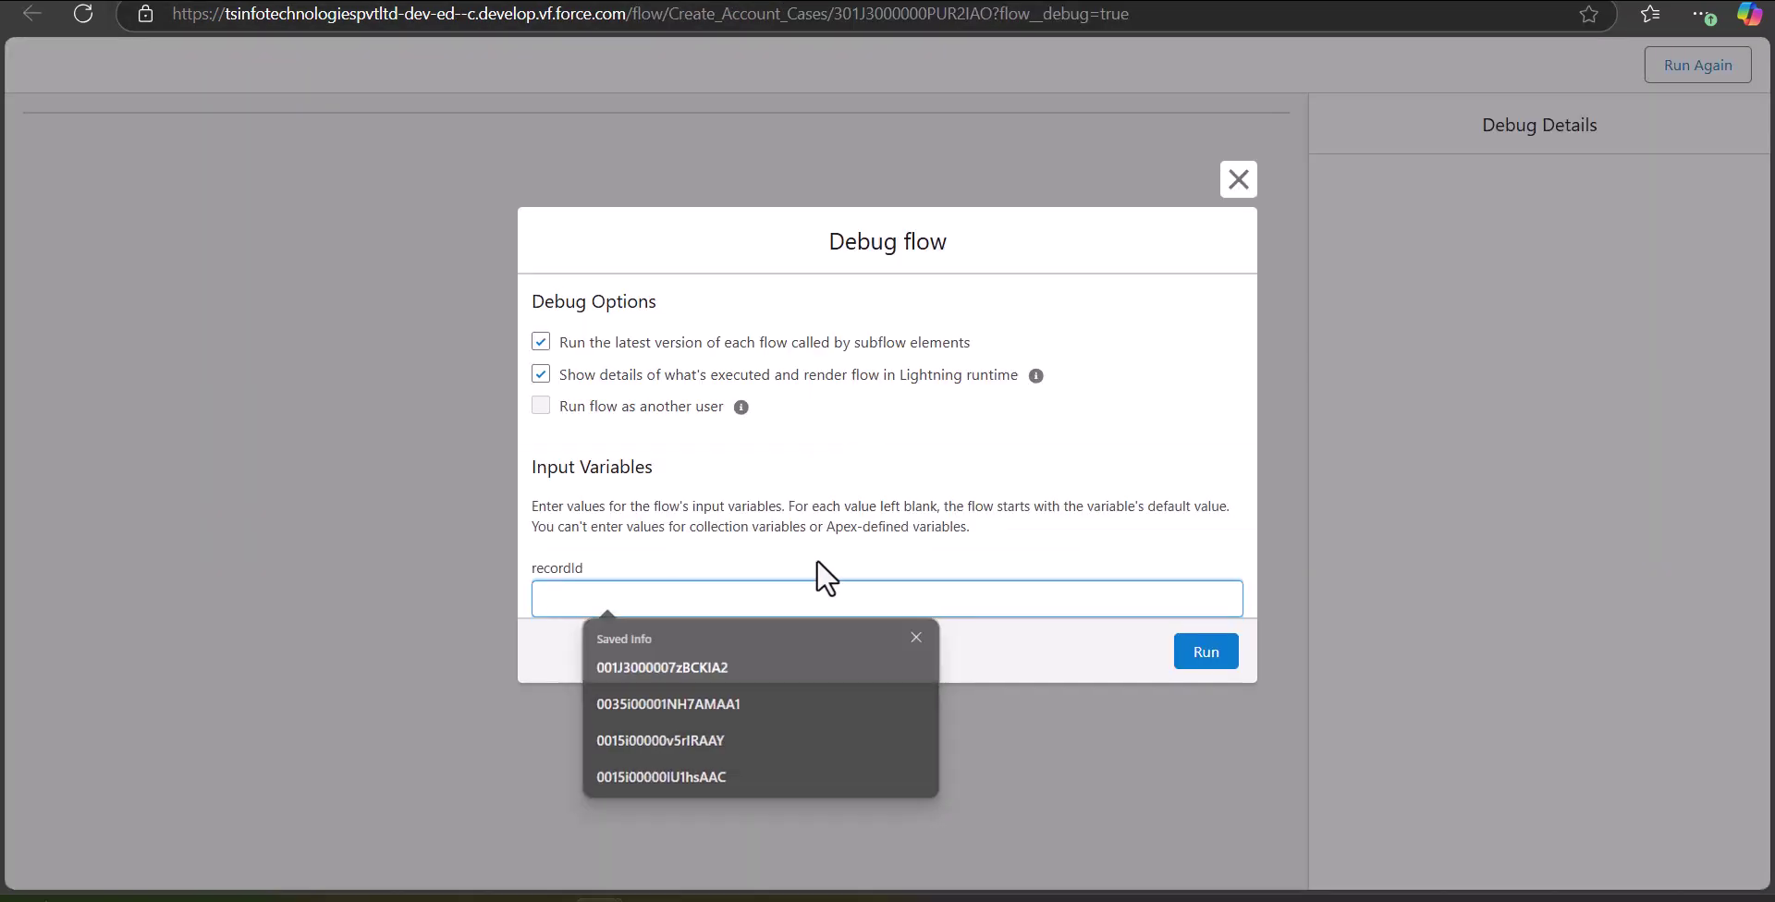
text(0015i00000IU1hzAAC)
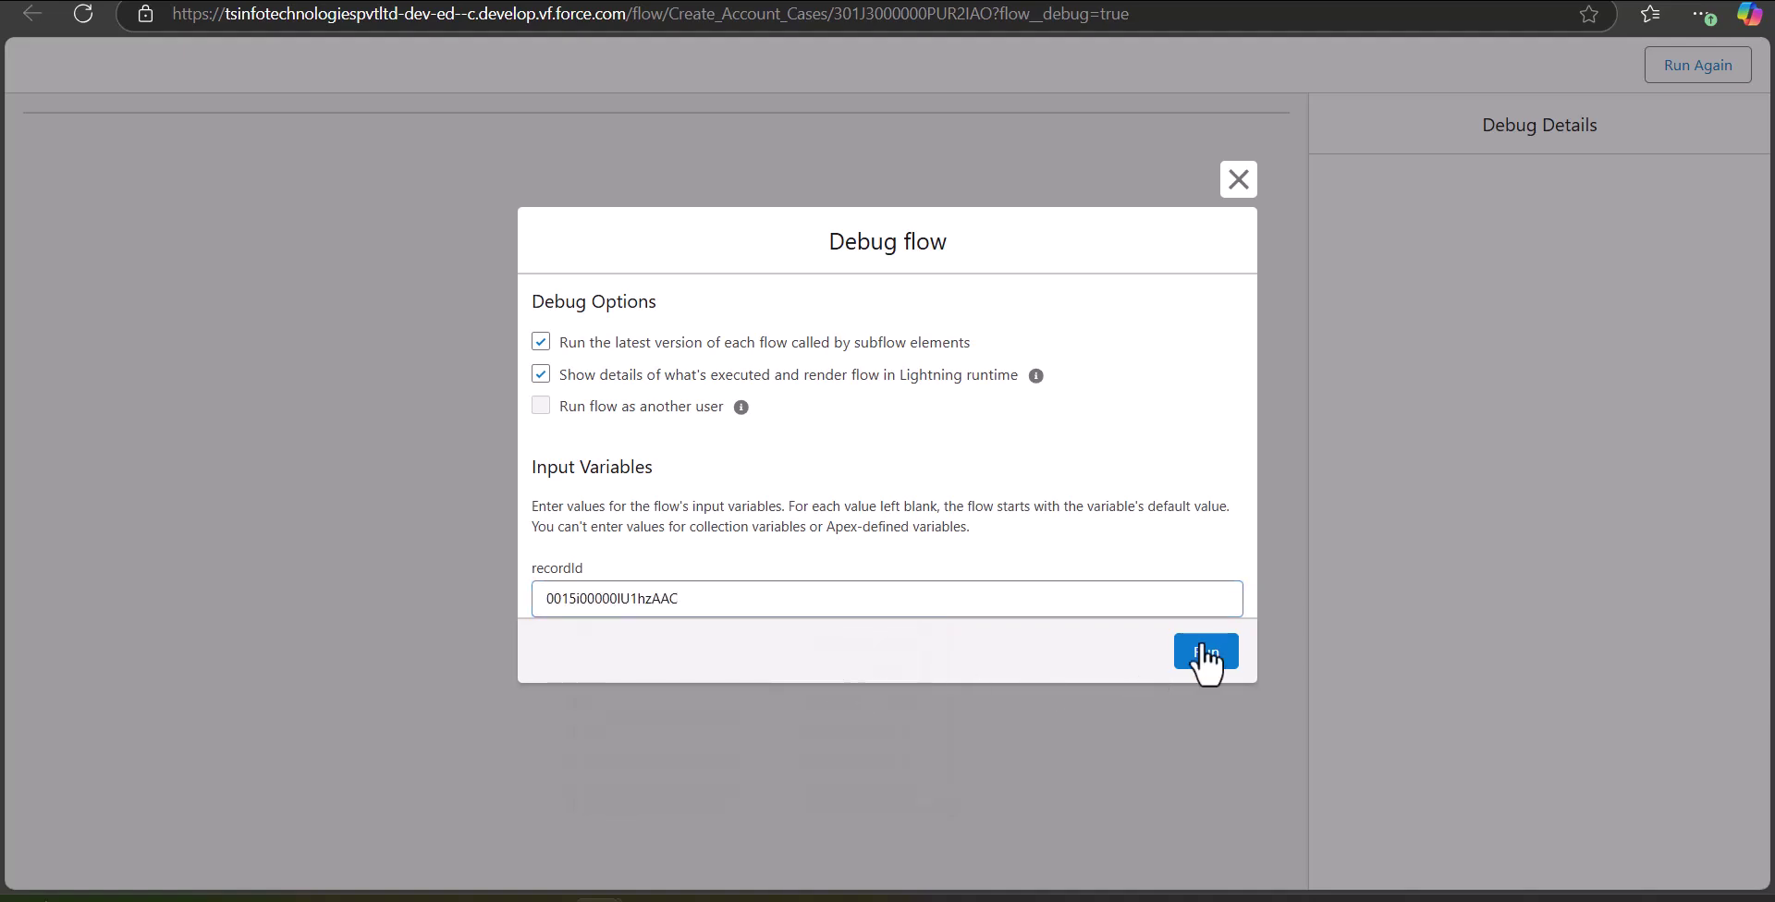
click(1208, 657)
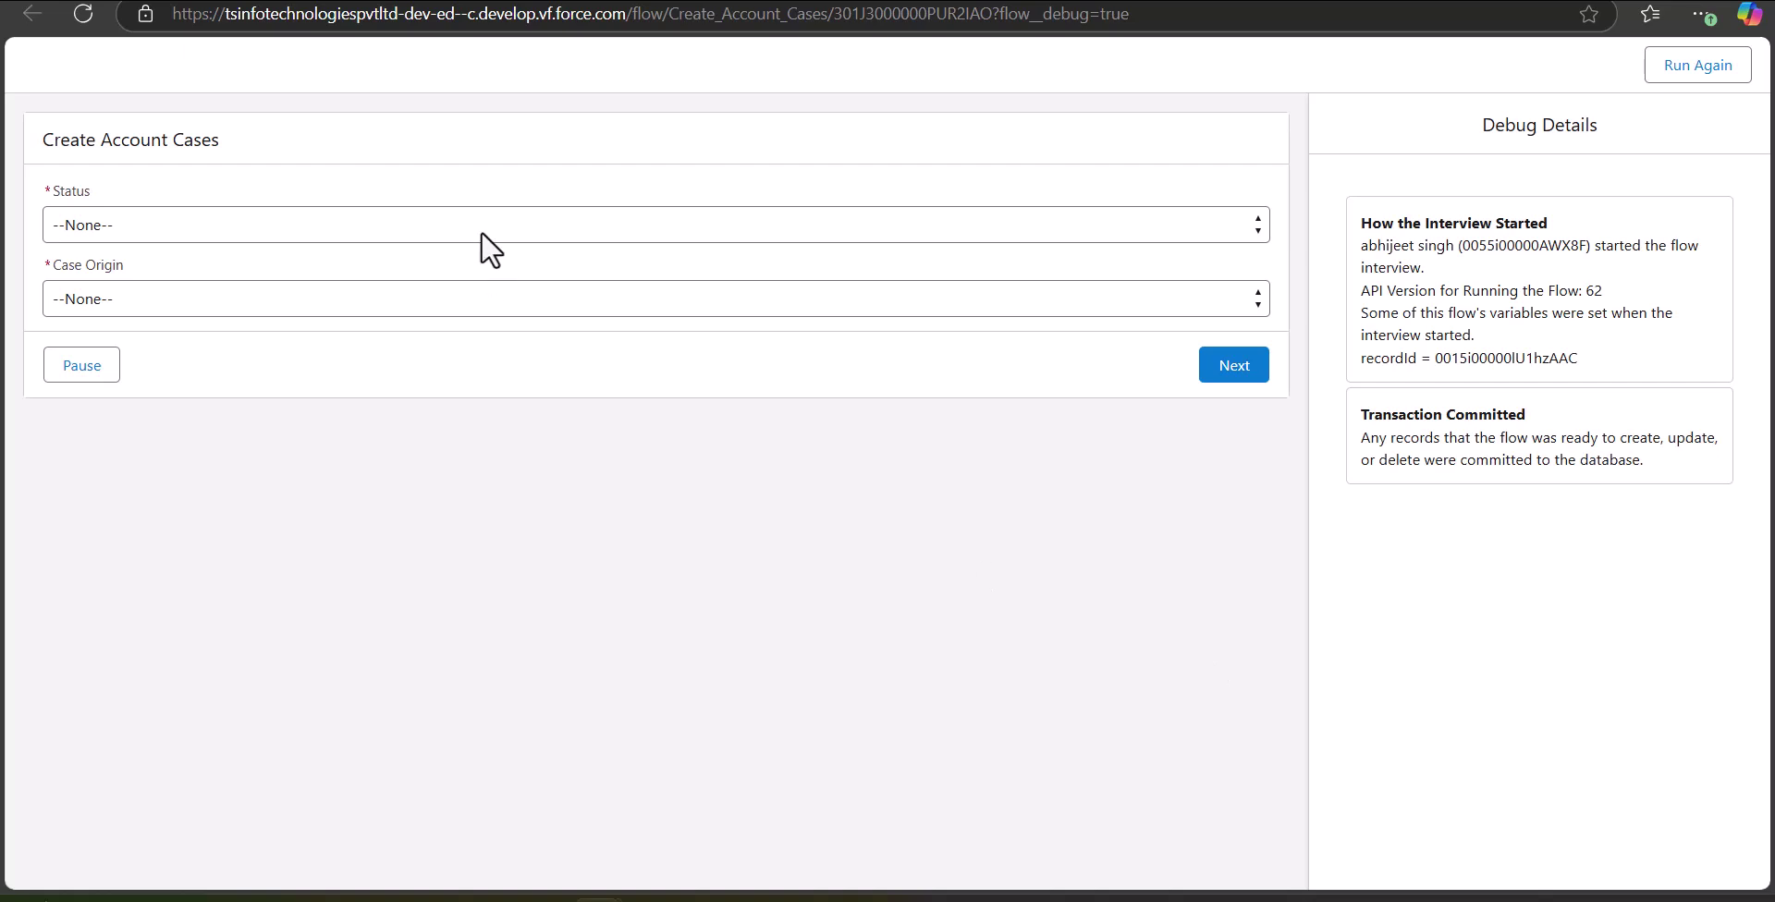
Step: In the debug run, choose Status Working and Case Origin Phone, then advance to create the case
click(481, 231)
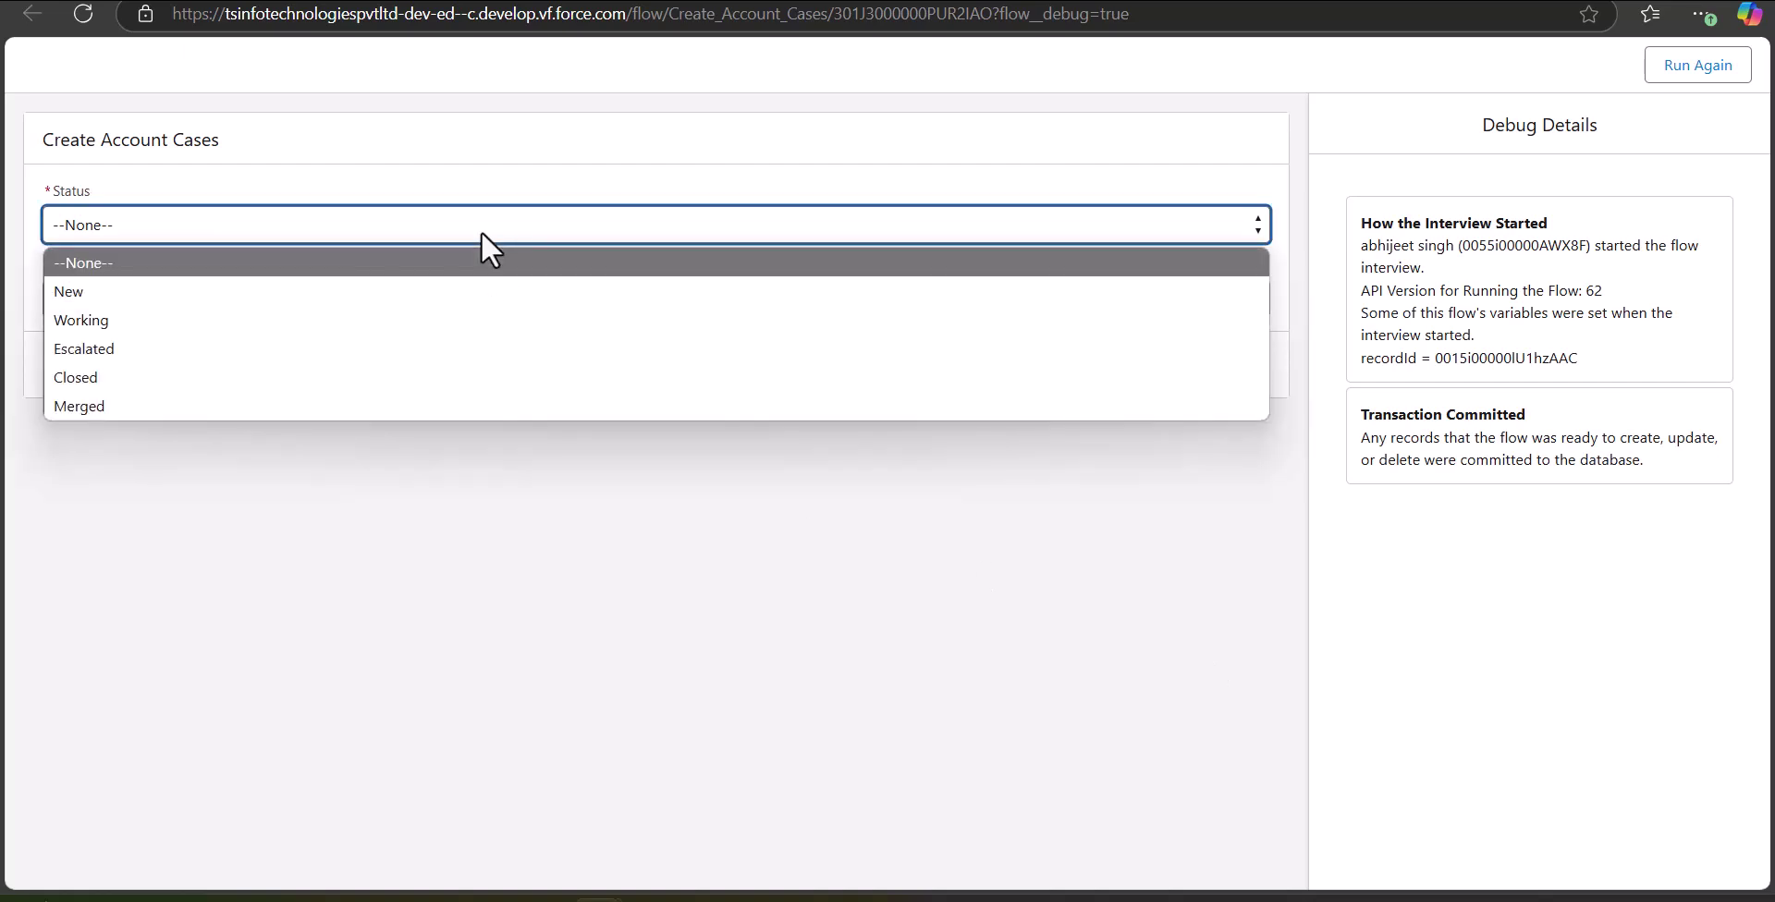
click(384, 314)
click(385, 309)
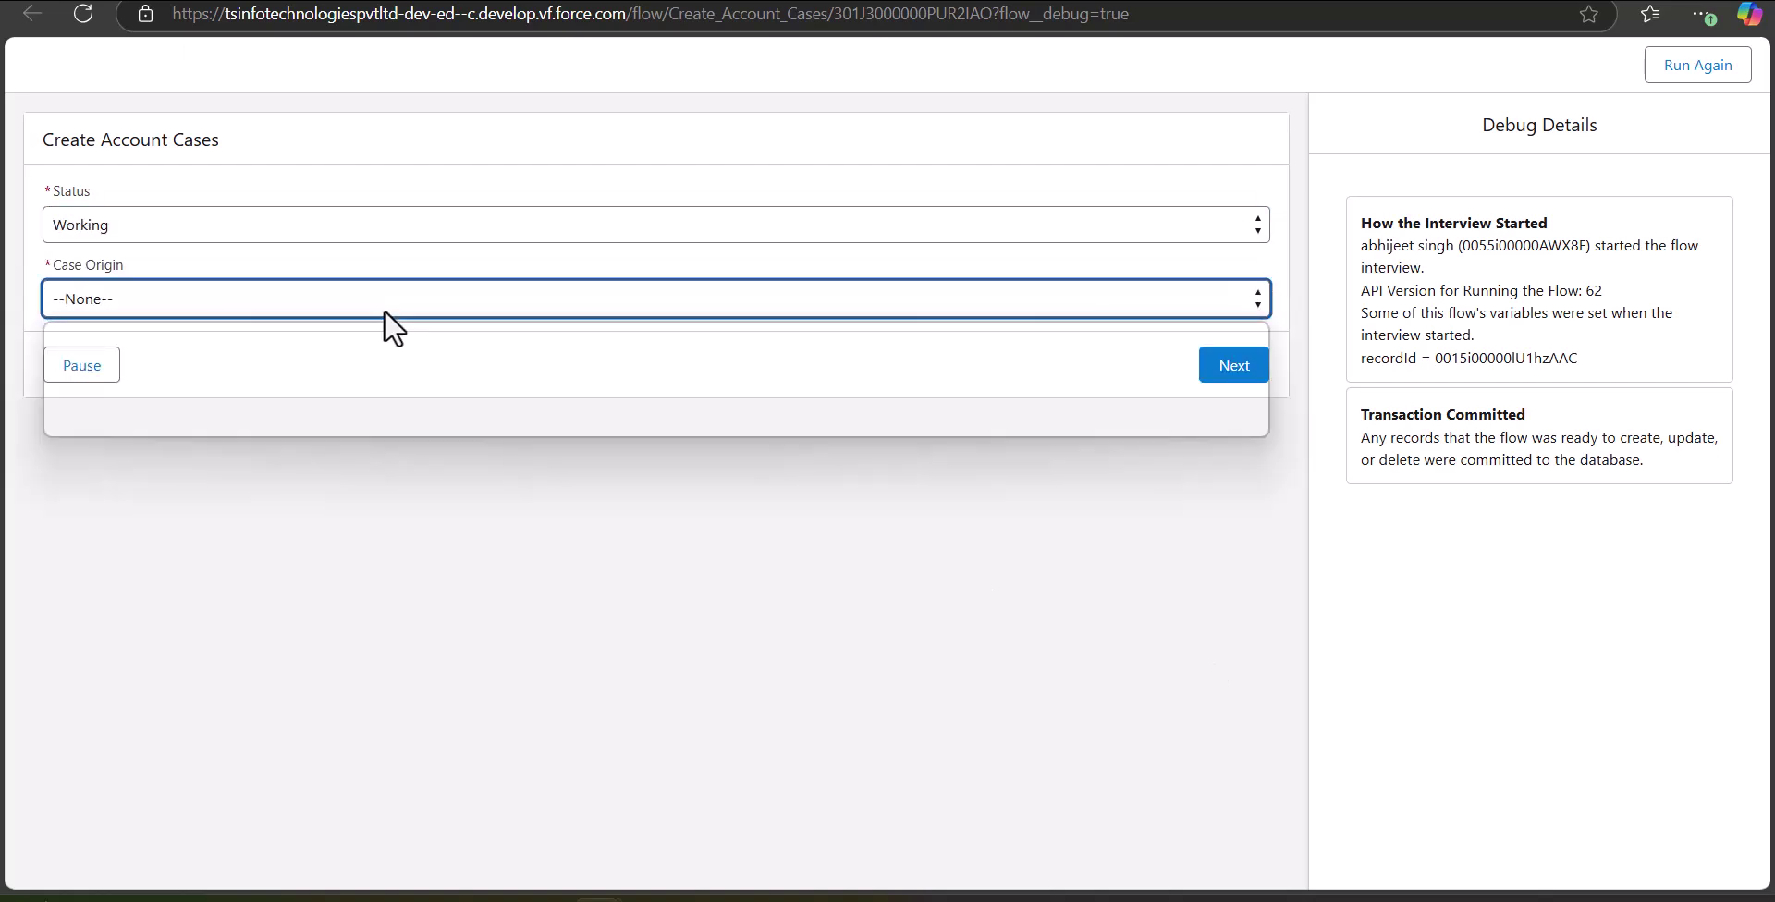
click(352, 366)
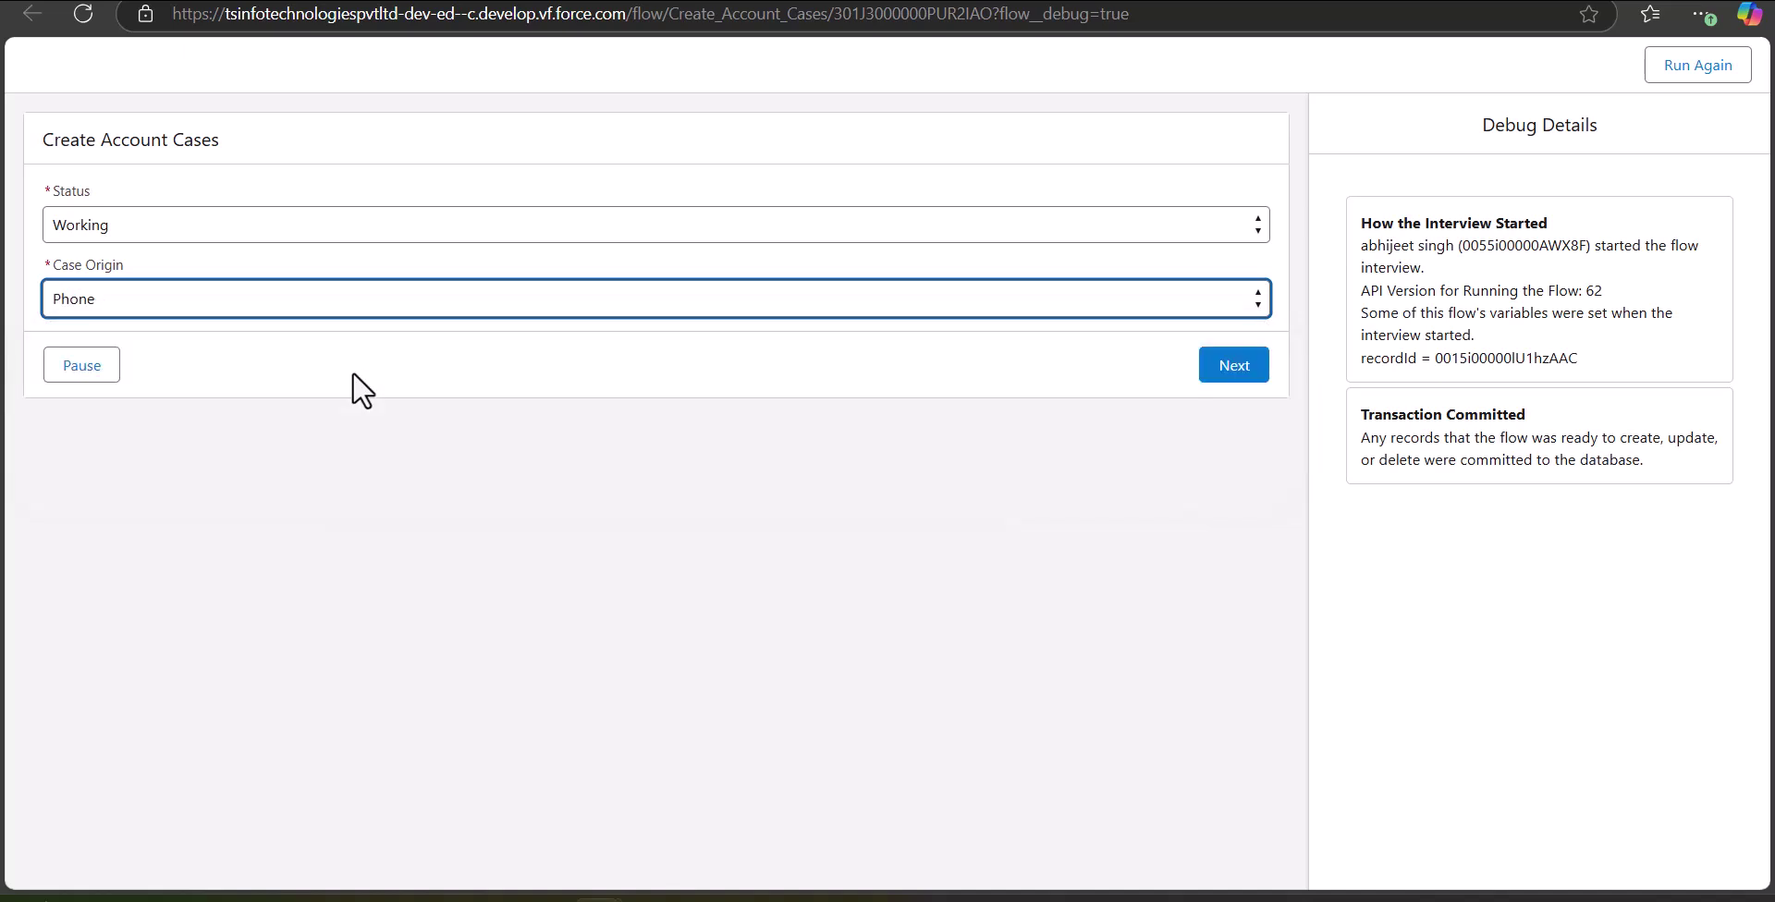
click(890, 186)
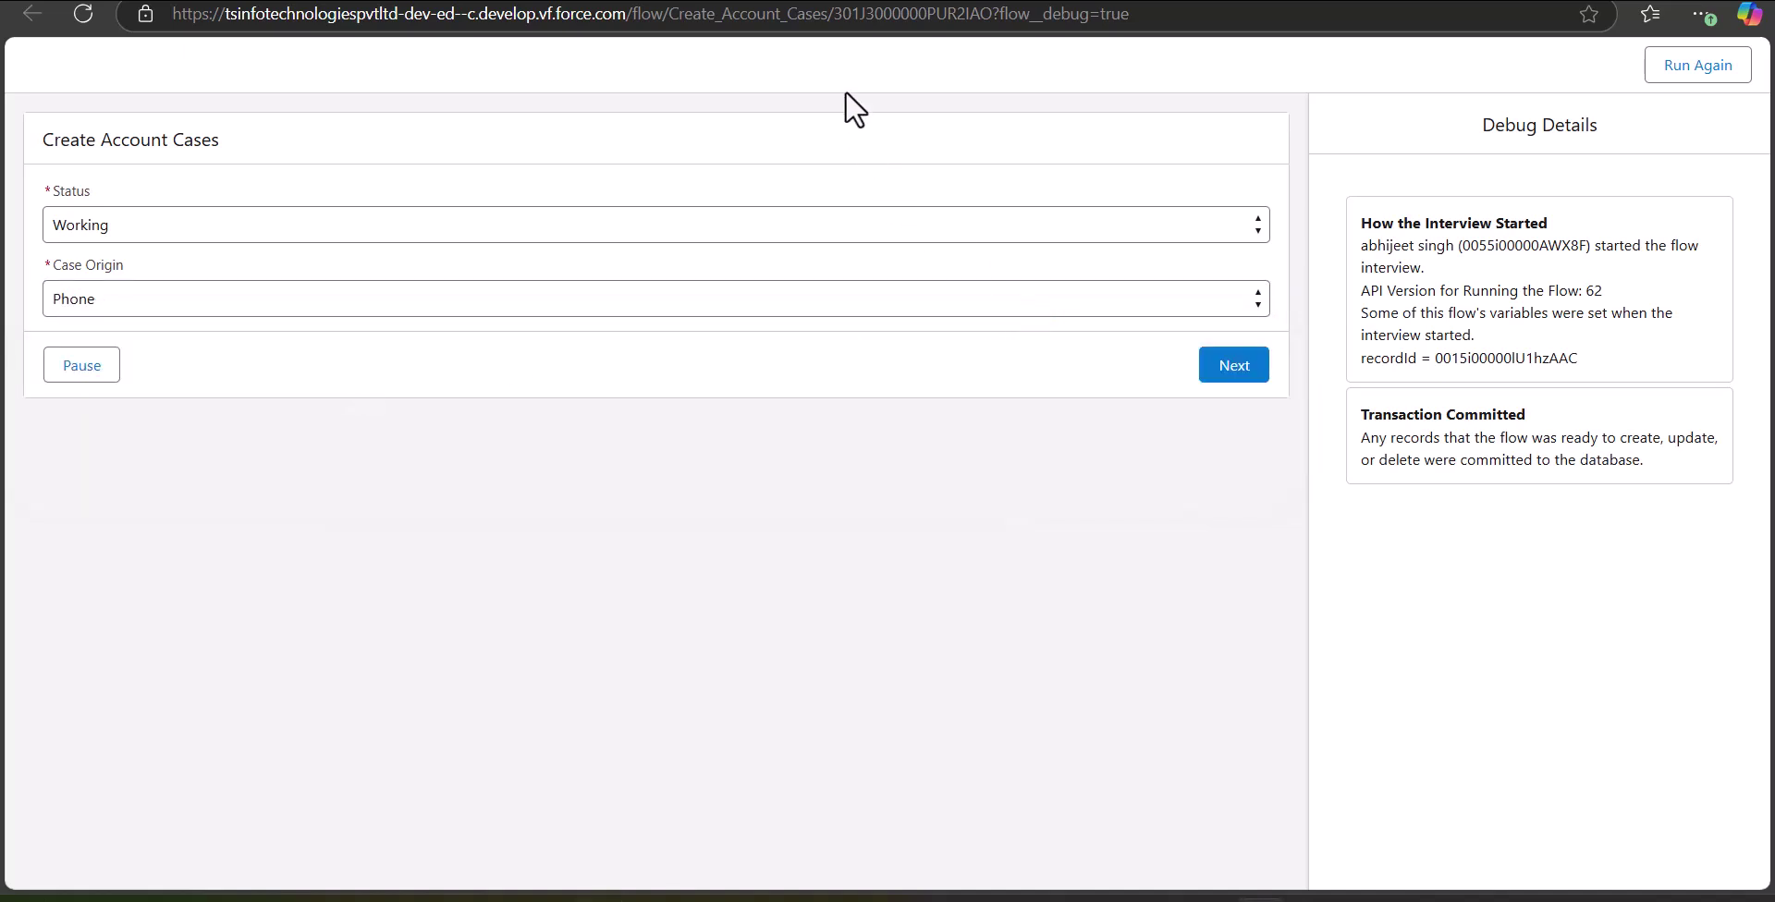
click(1222, 372)
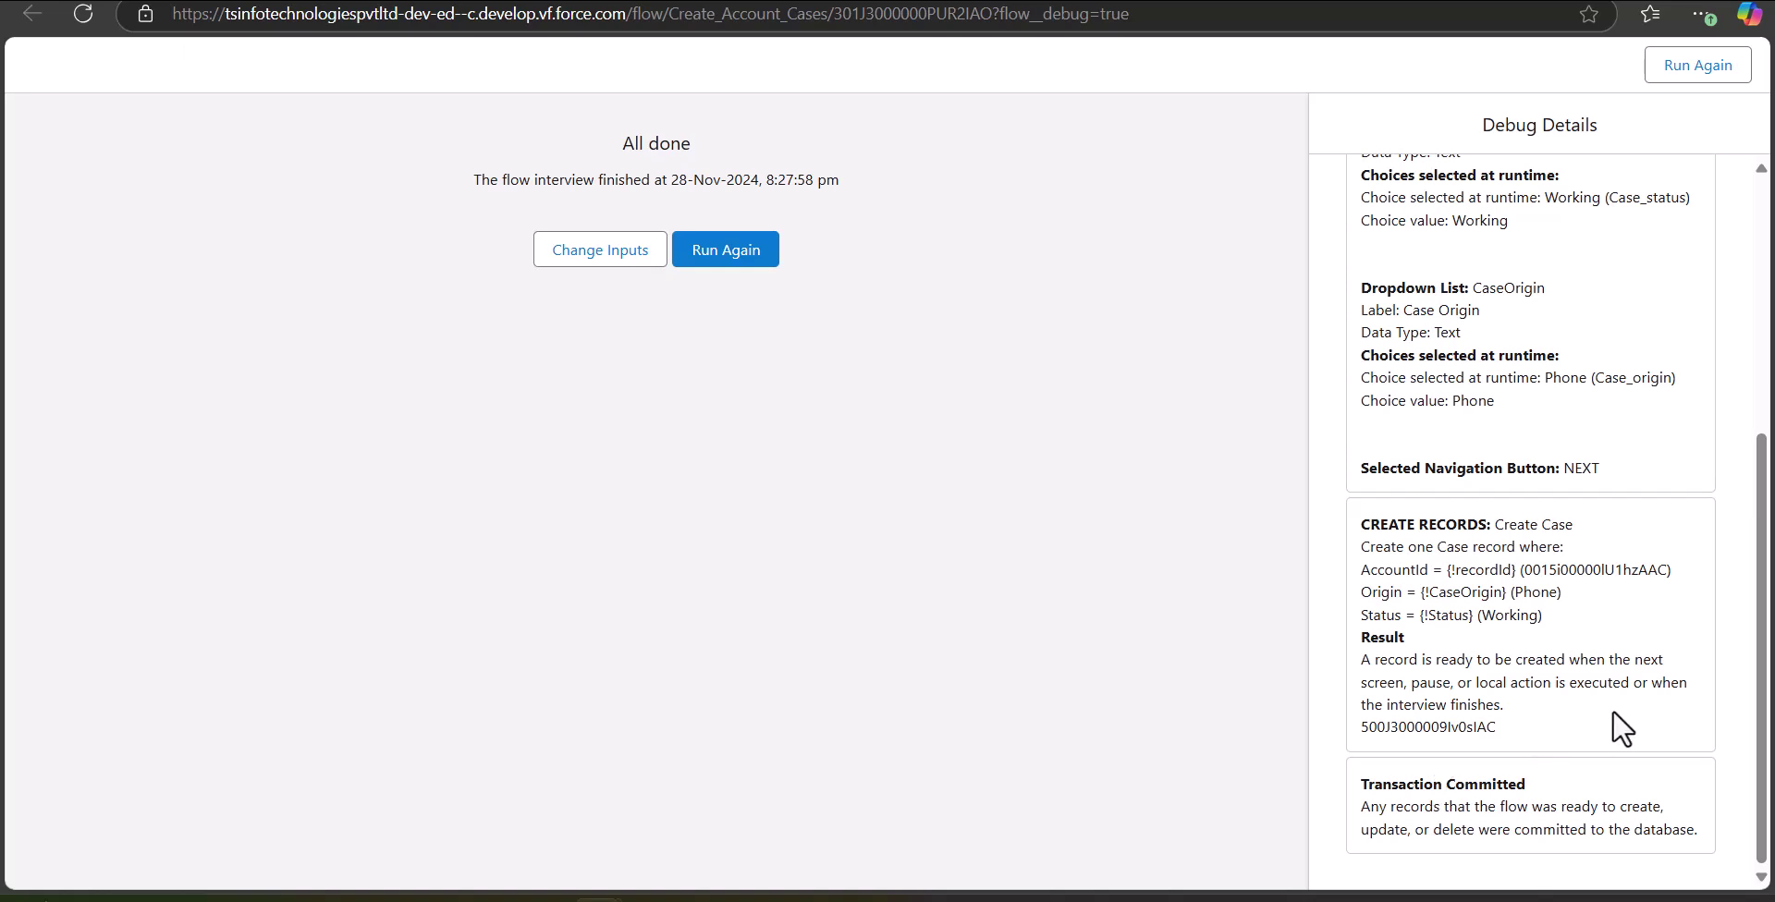
Step: Check the University of Arizona Cases list for the new Working case, then go to Setup Flows
key(alt+Tab)
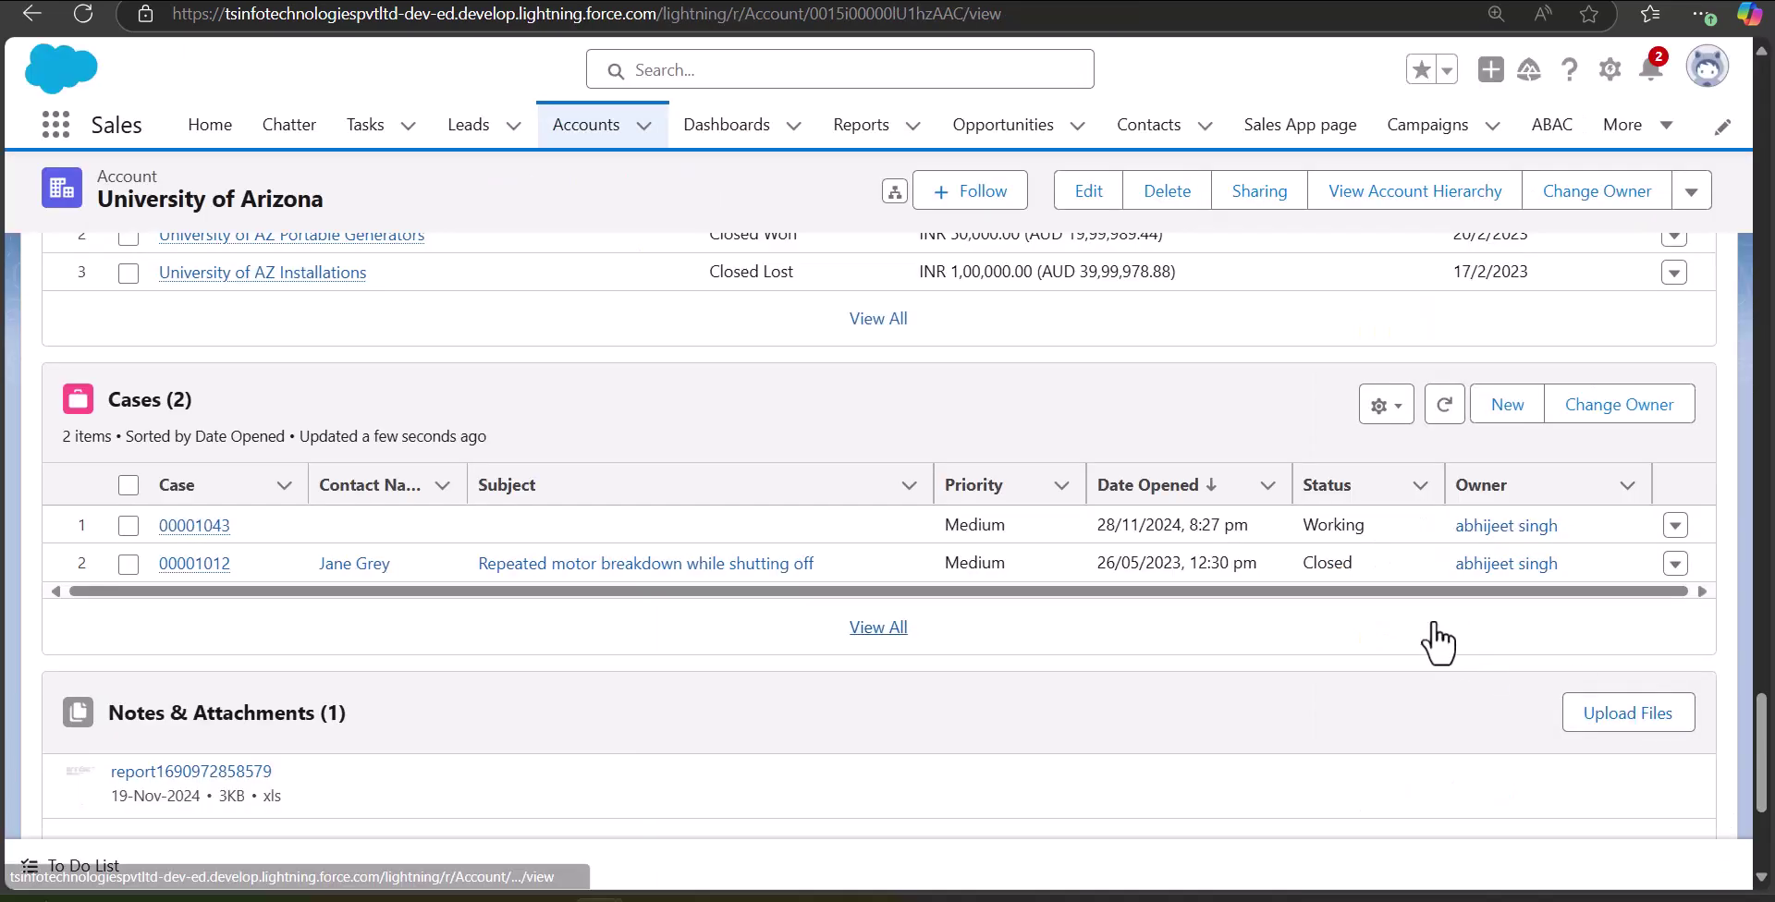
mouse_move(194, 527)
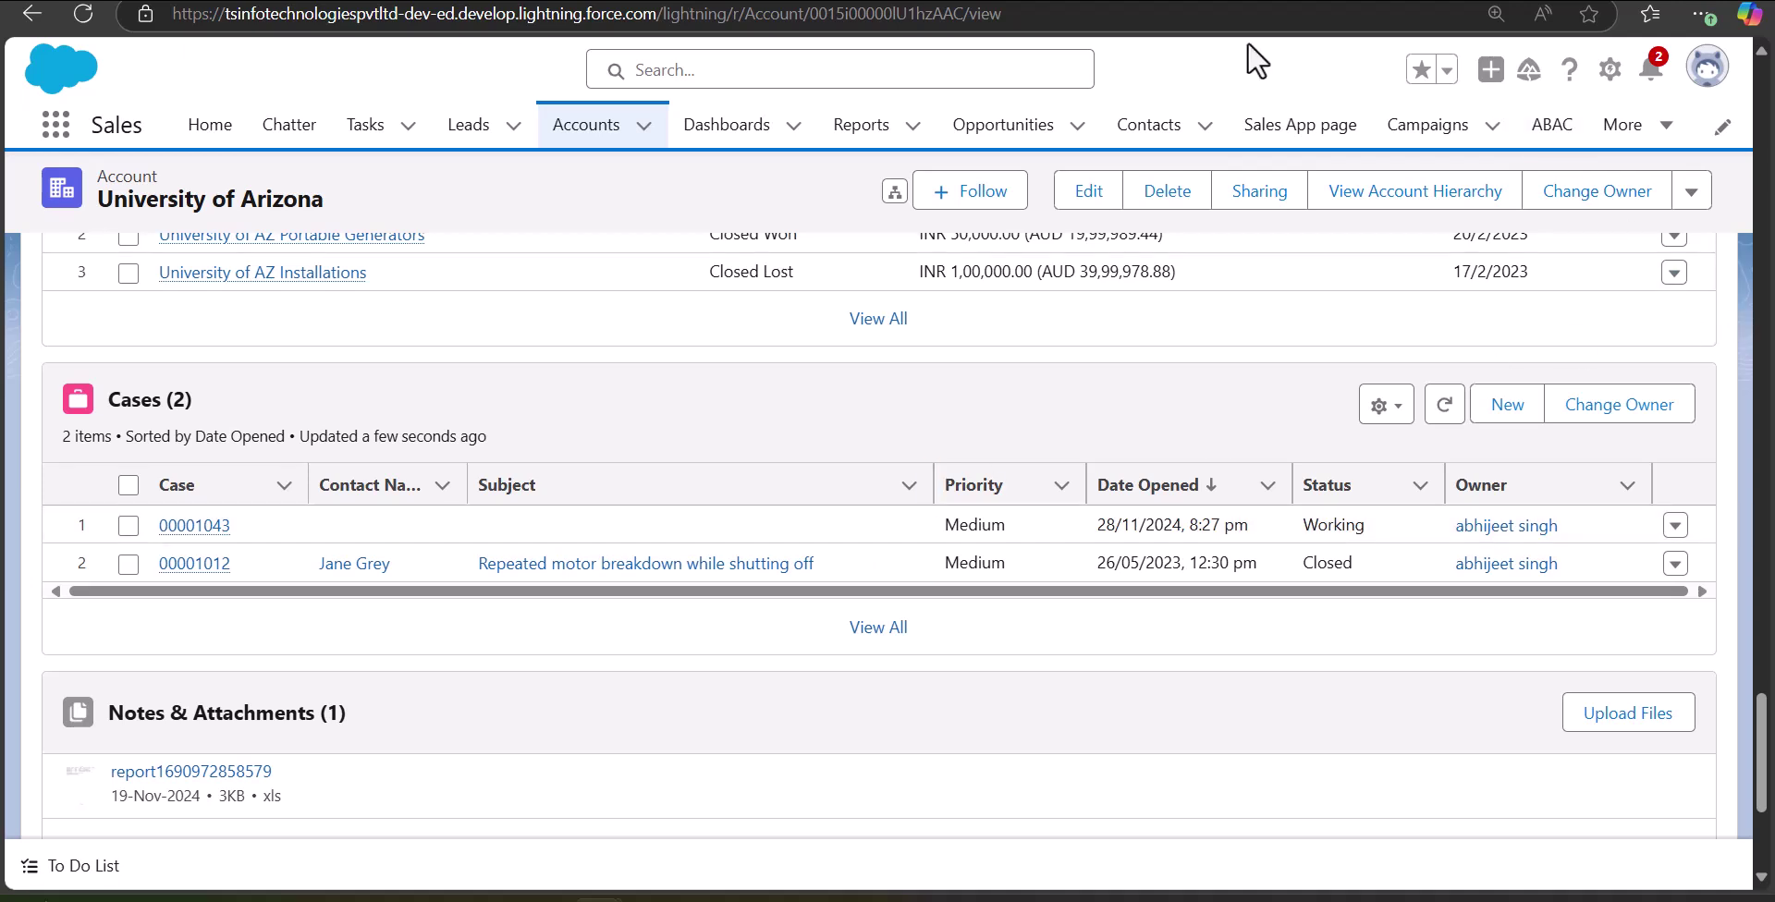
key(ctrl+Tab)
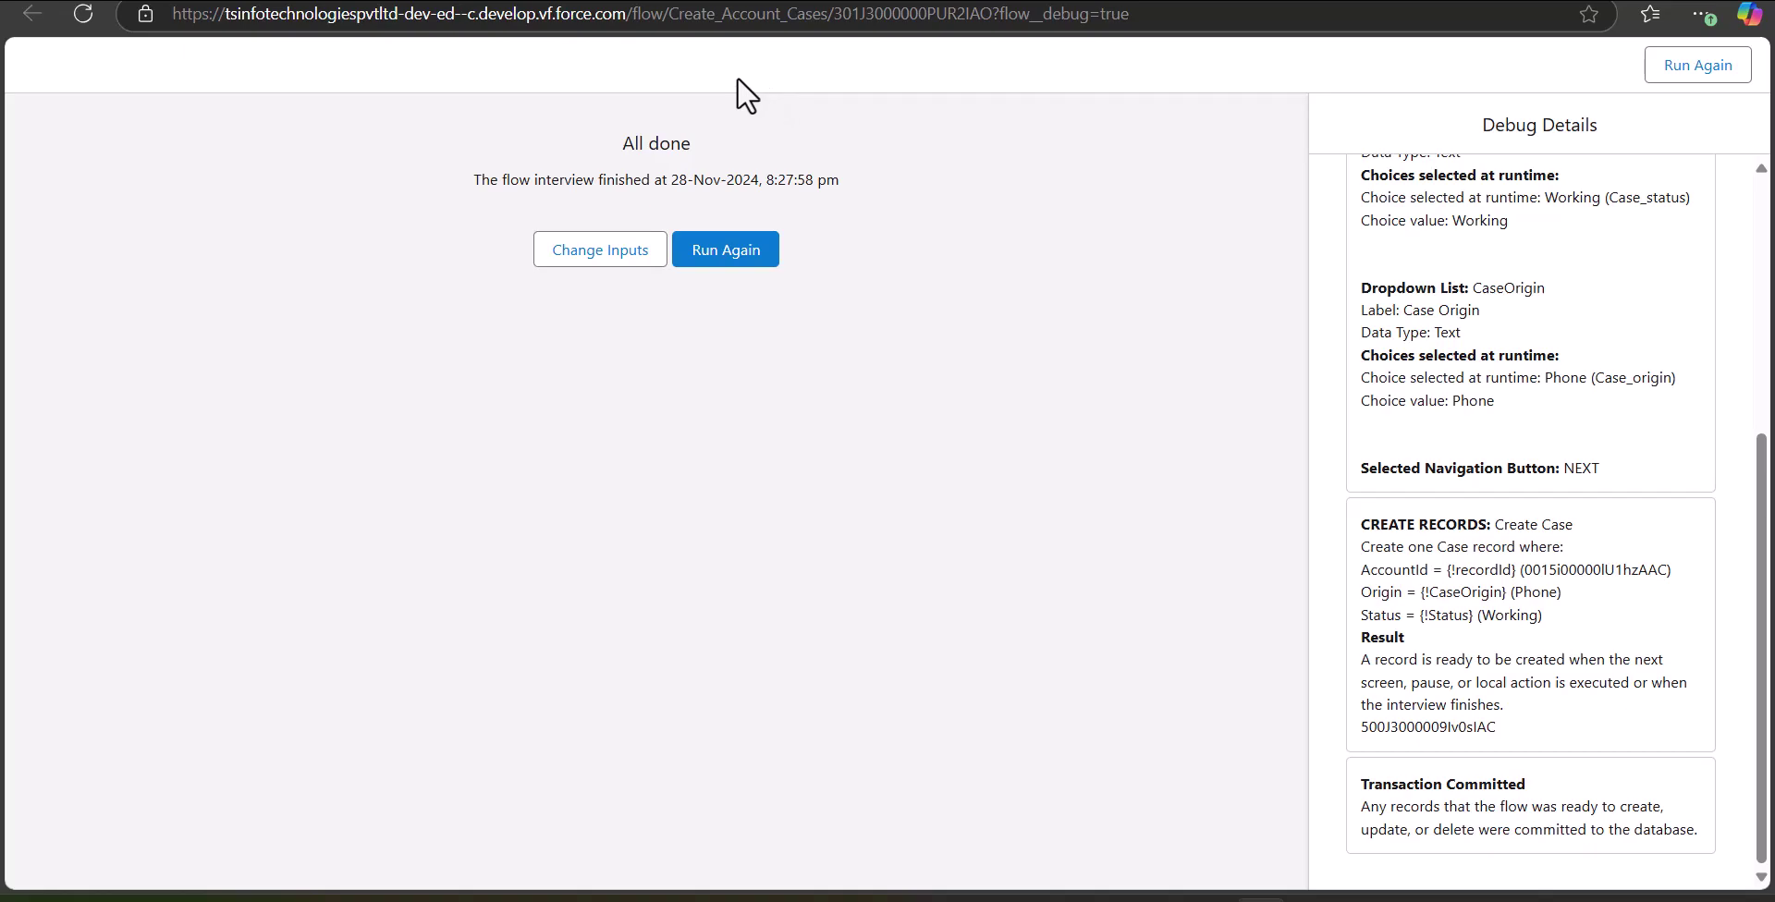
key(ctrl+Tab)
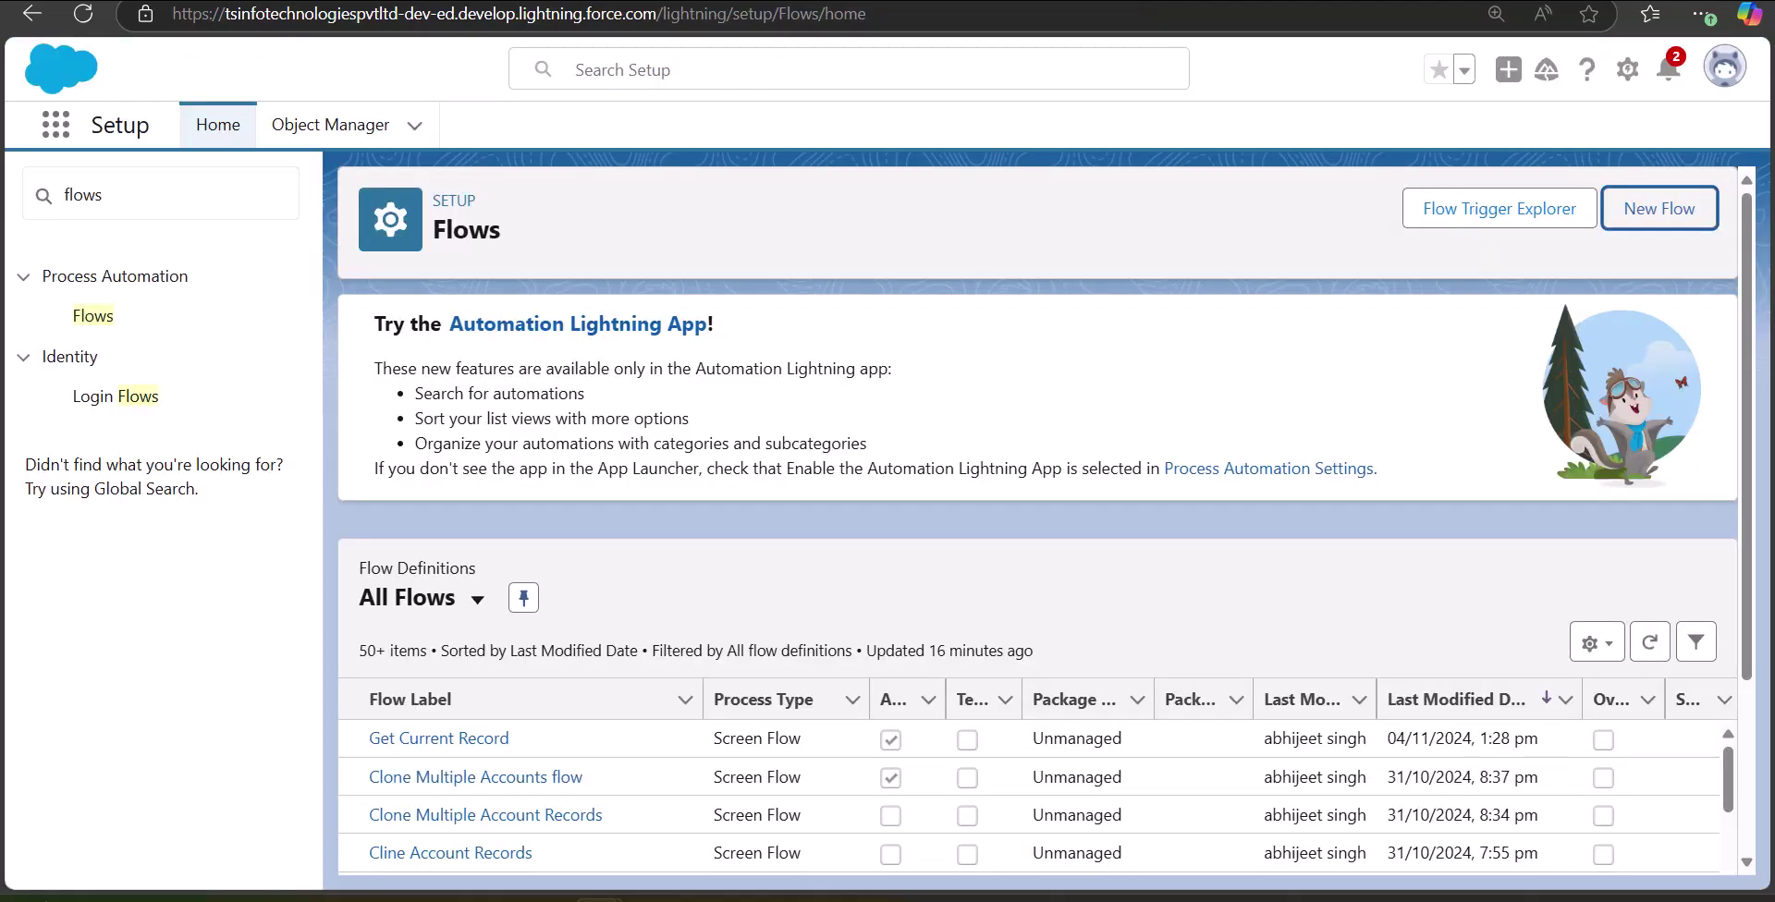
Step: Activate the Create Account Cases flow and return to the University of Arizona account page
key(ctrl+Tab)
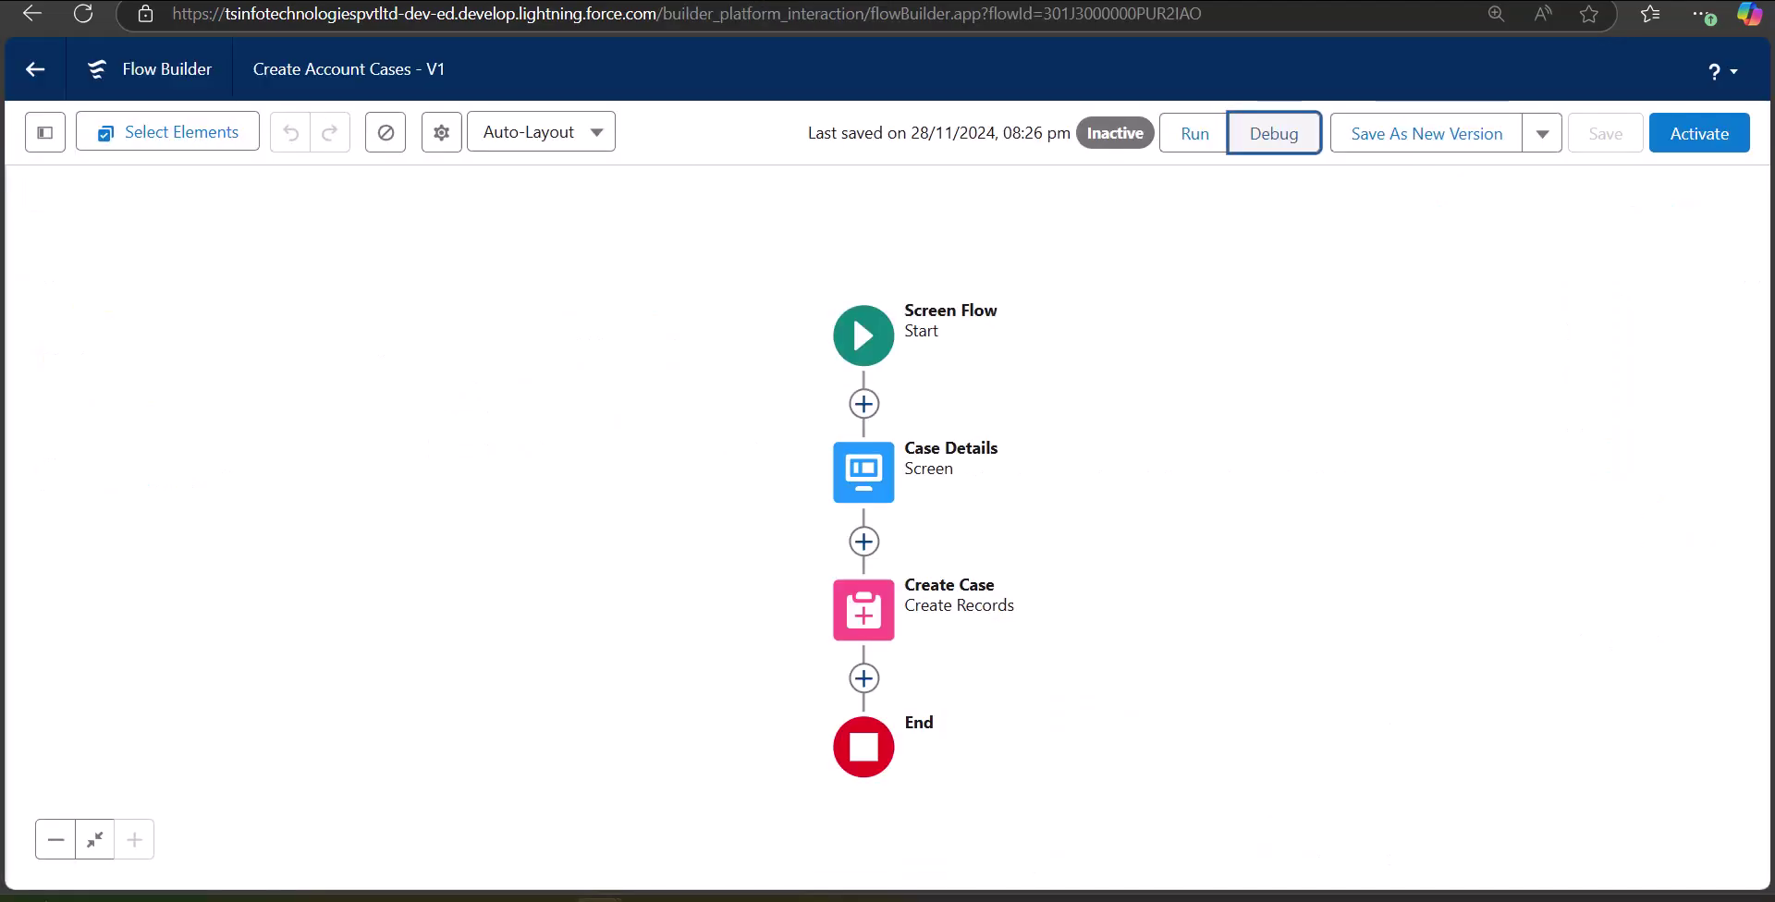
click(760, 83)
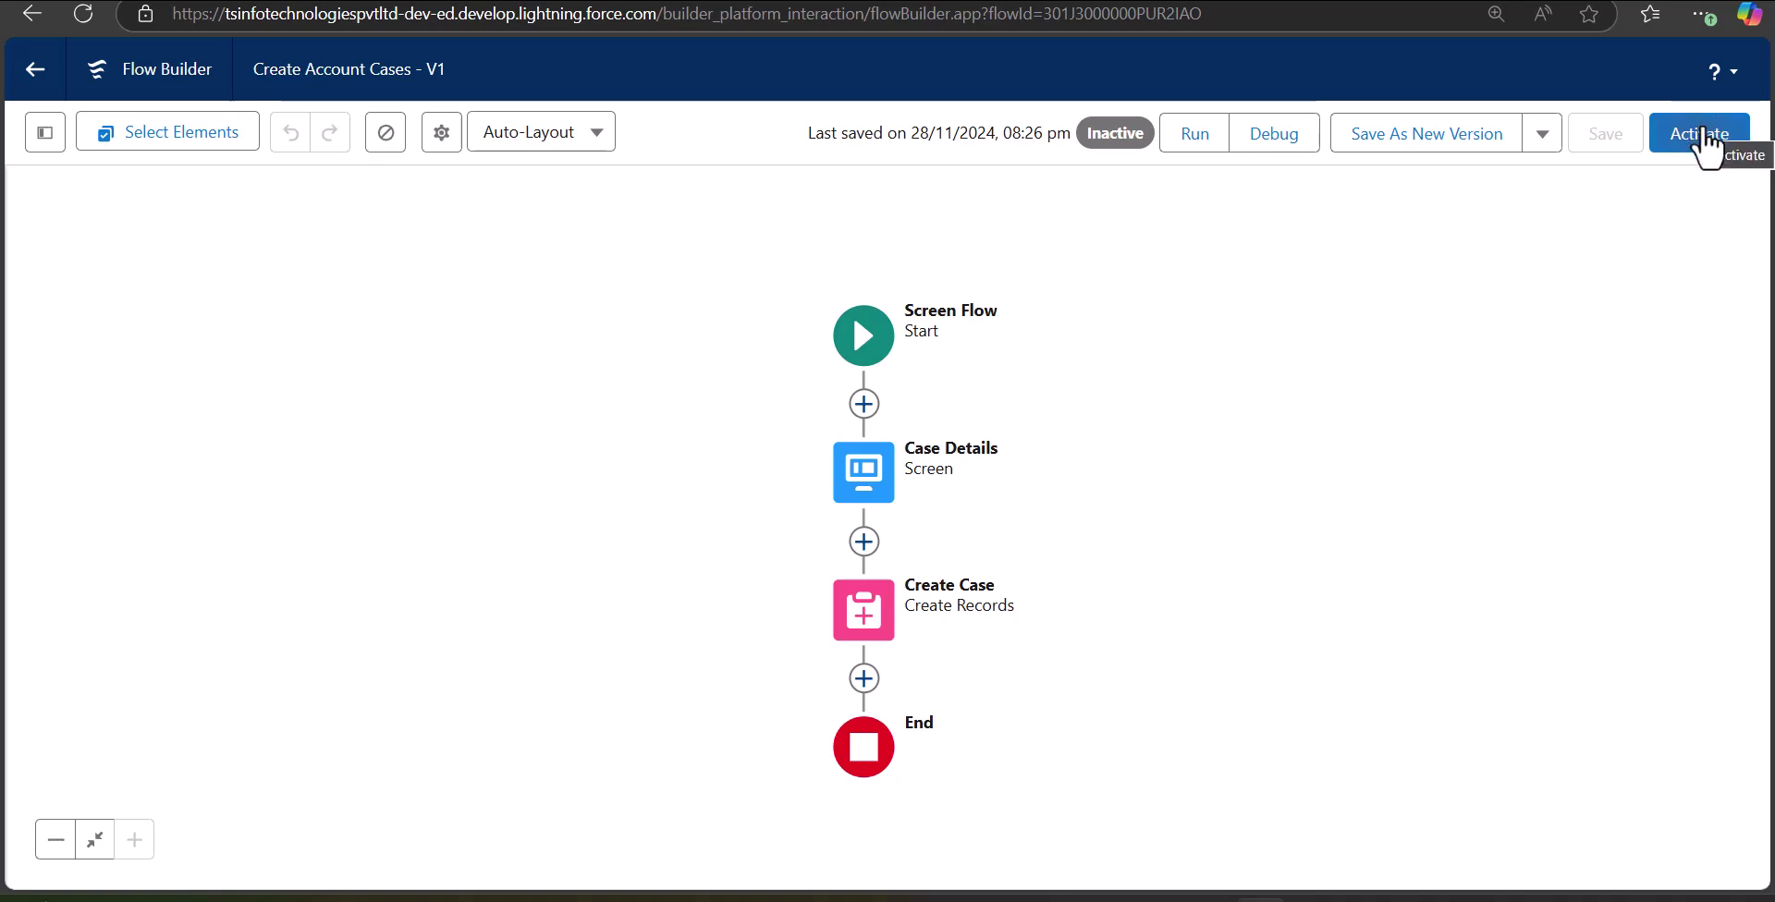
click(1677, 146)
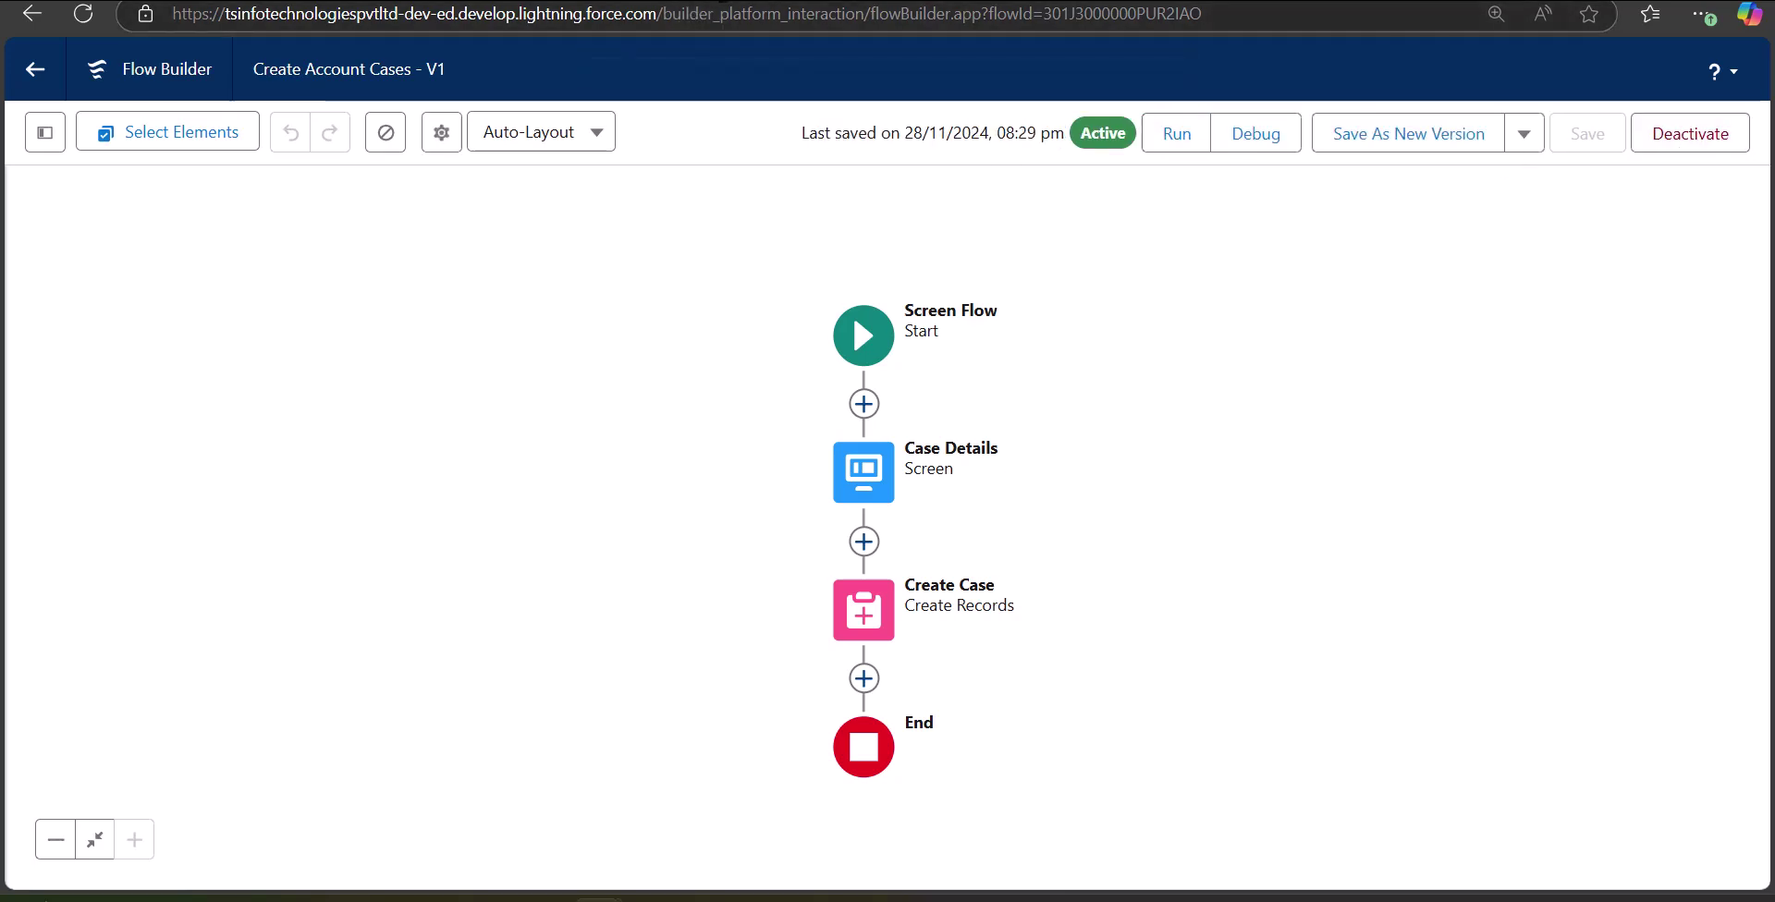
click(730, 1)
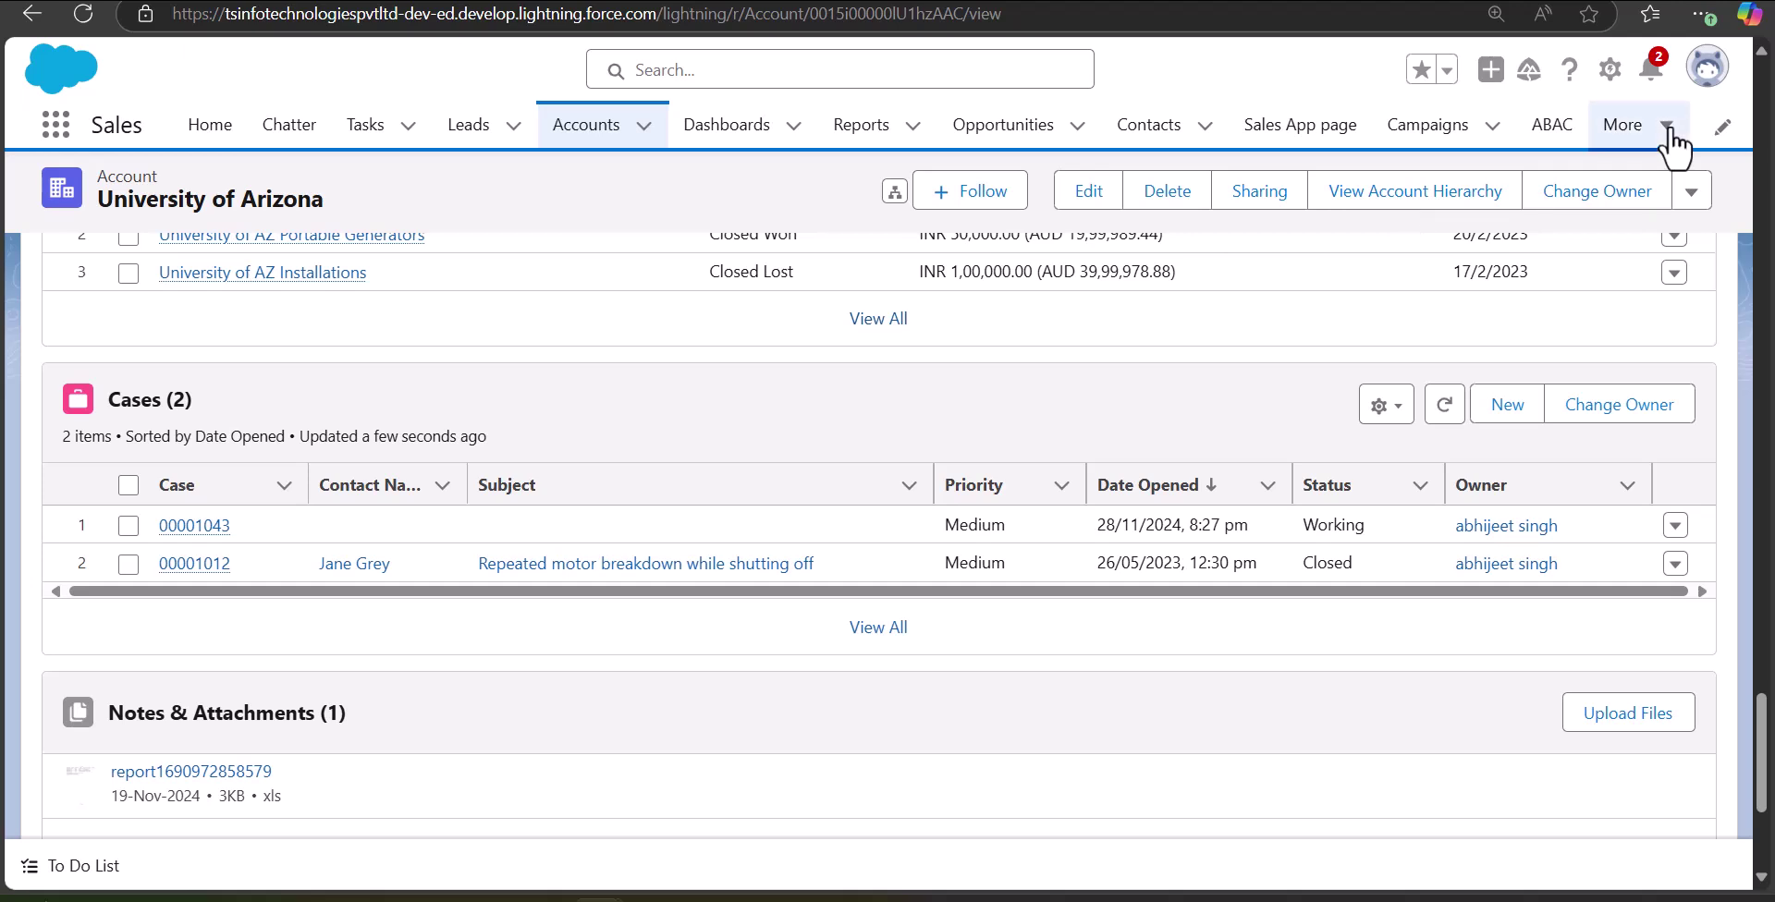
Step: Edit the Account Record Page and drag a Flow component beneath the account header
click(1610, 71)
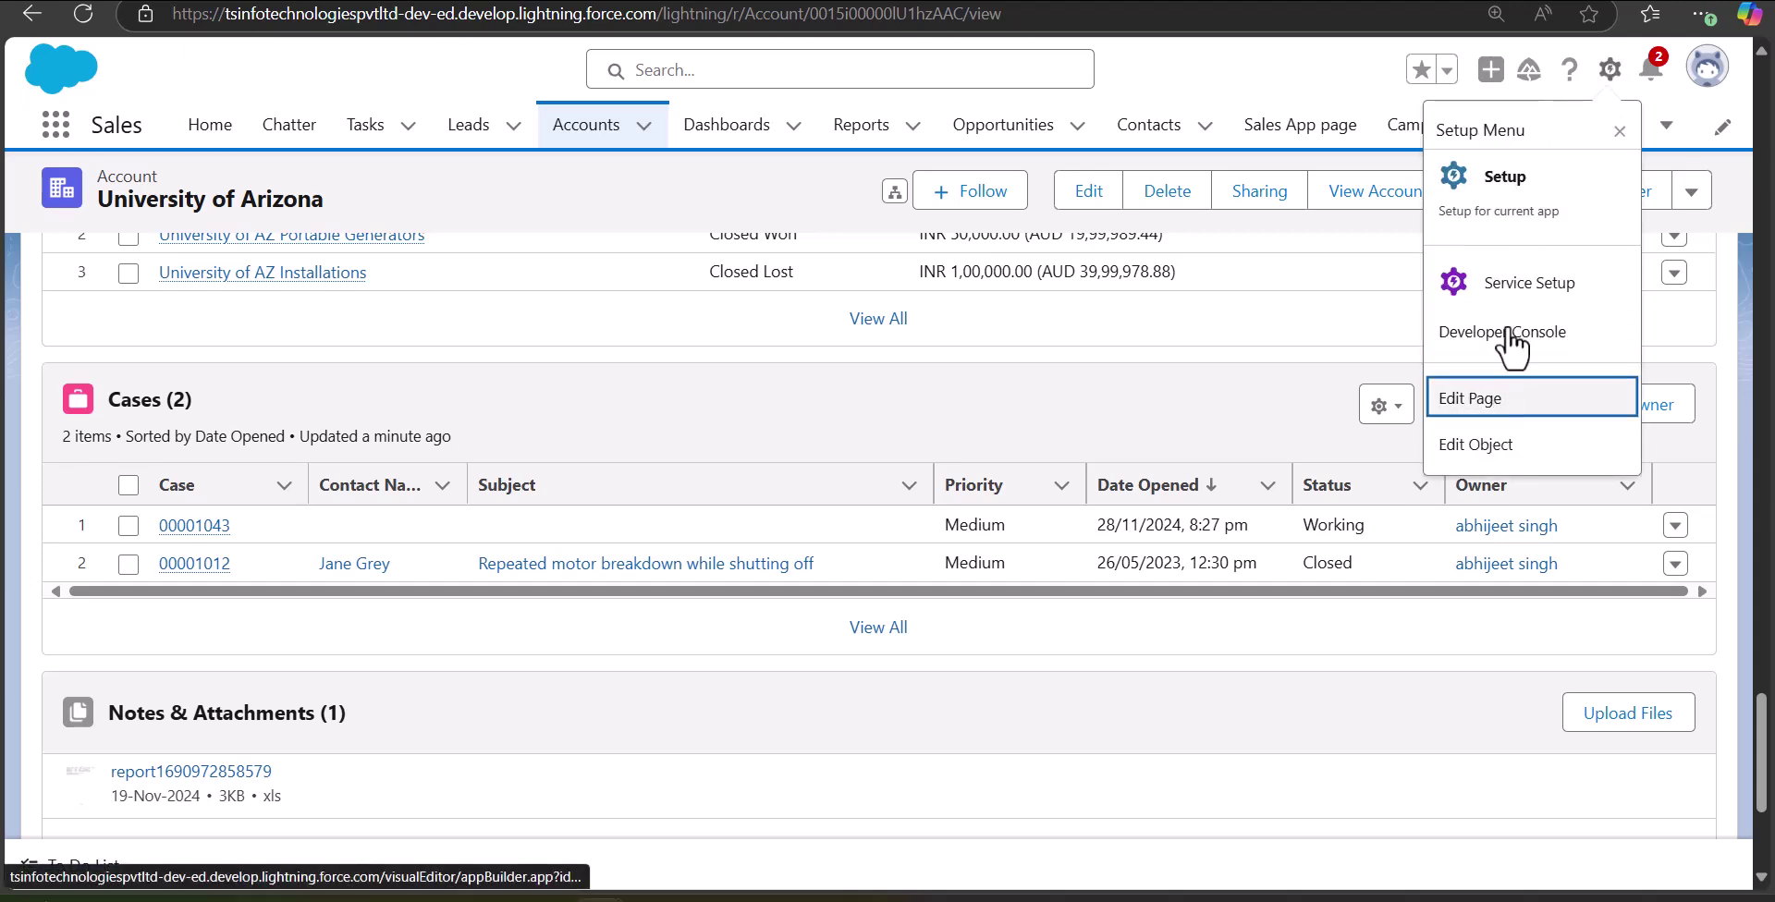
click(1516, 399)
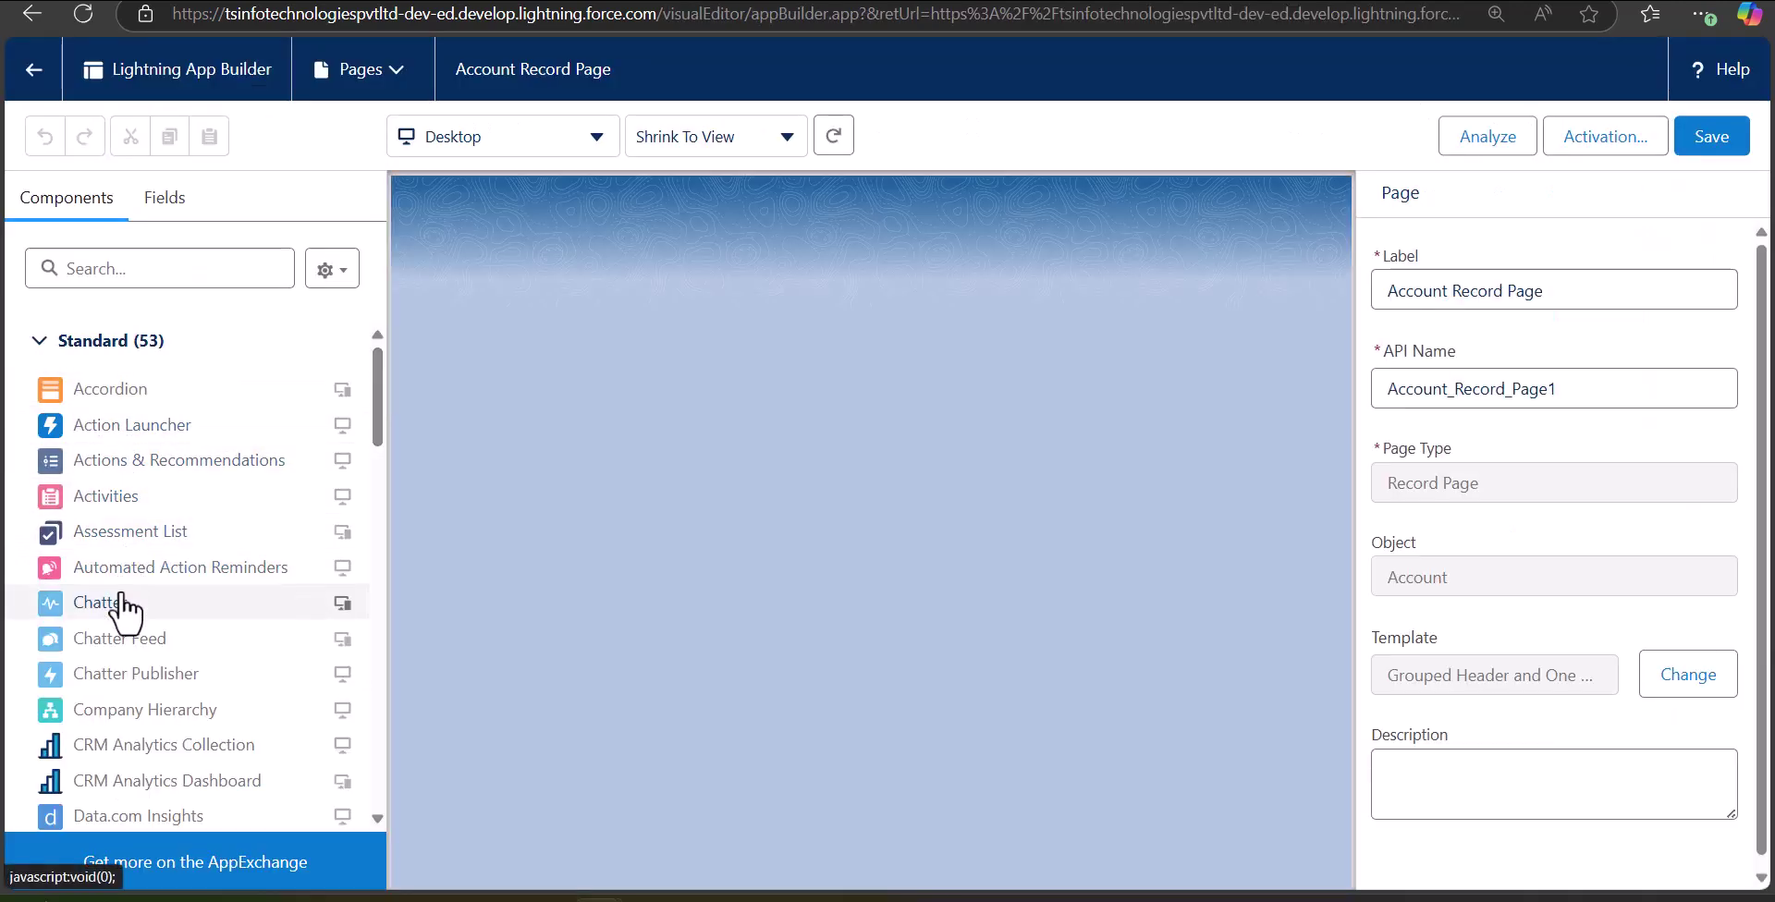
click(135, 268)
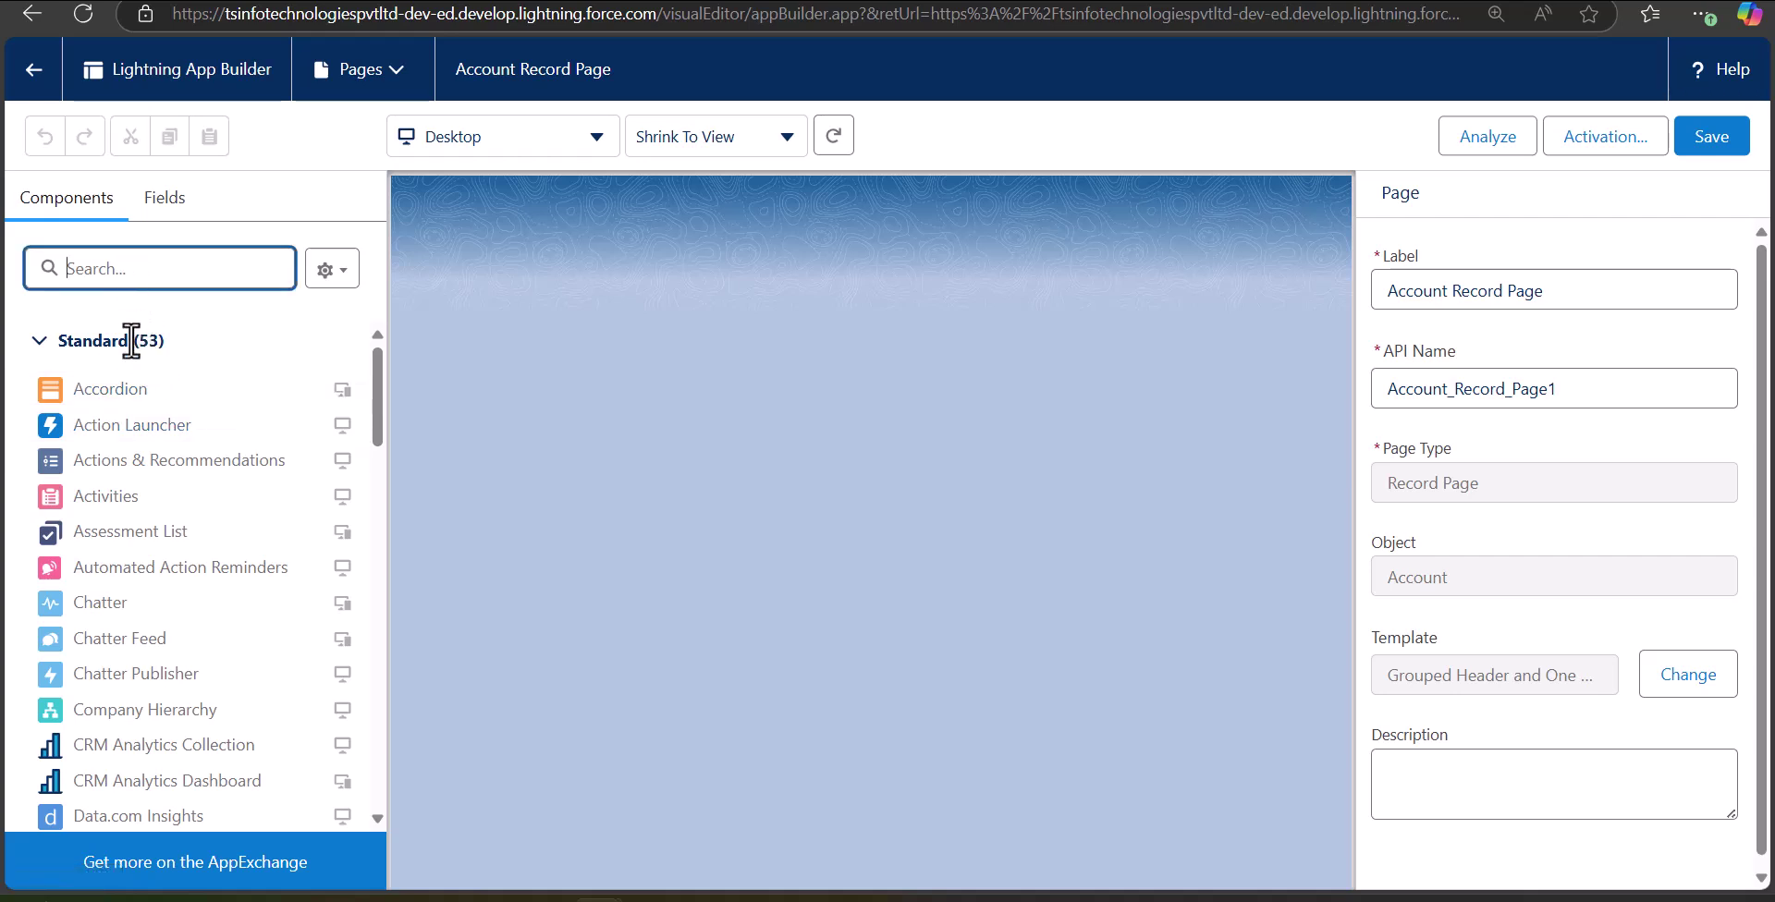
text(flow)
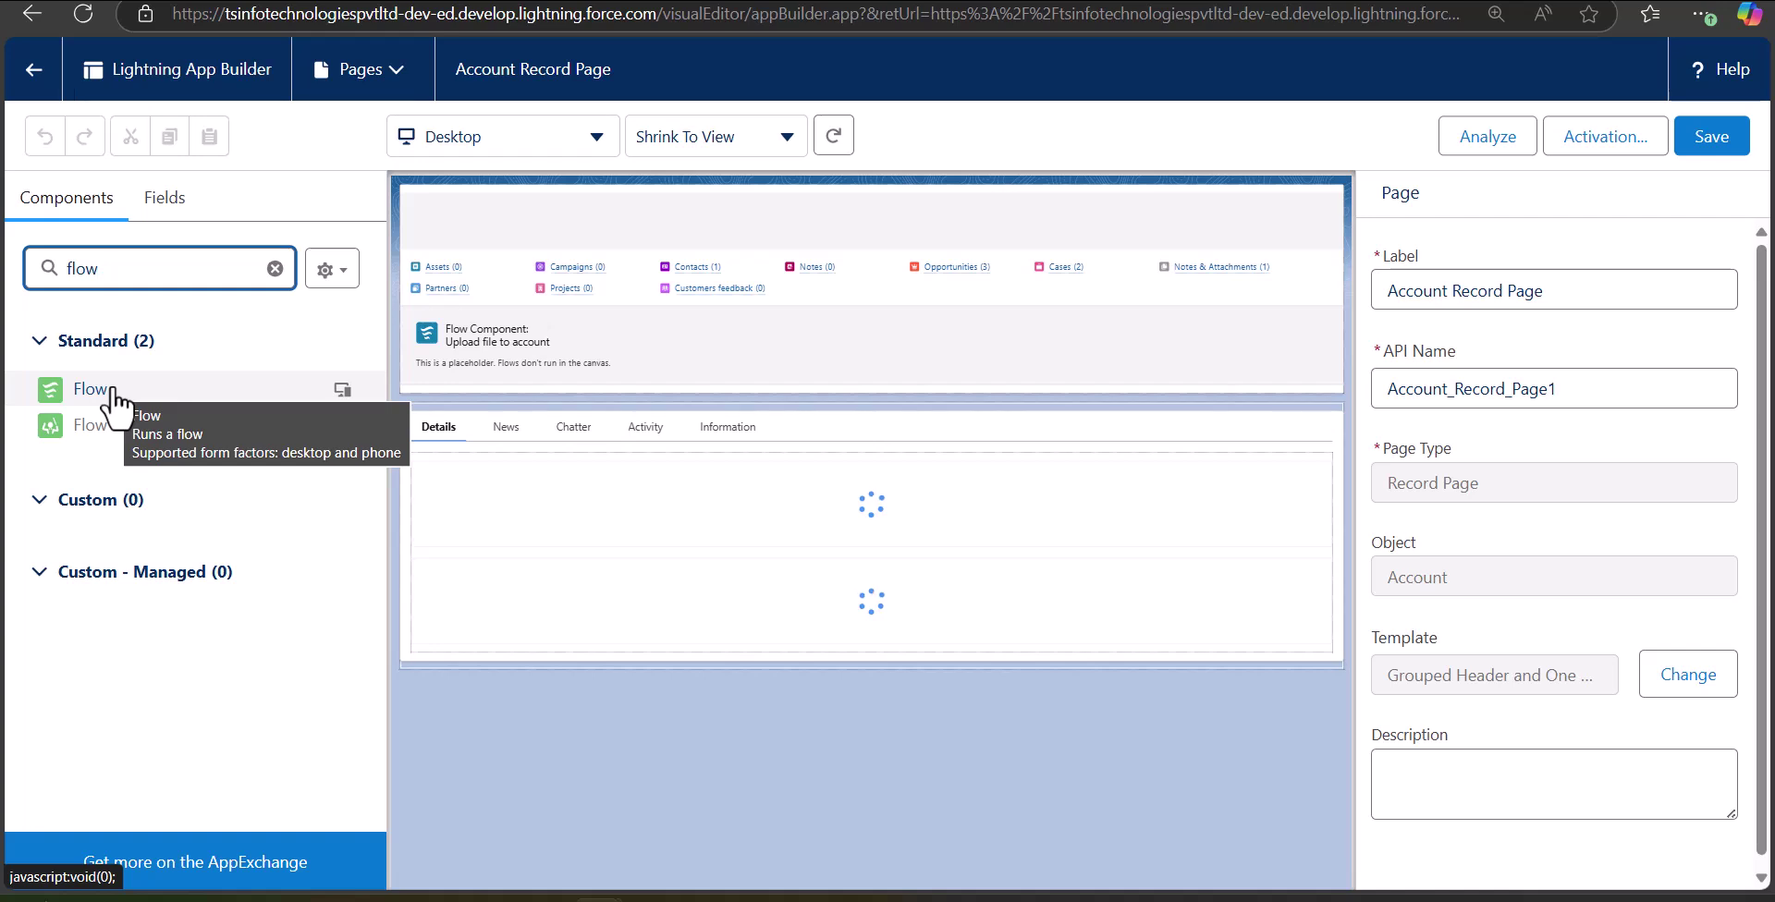
drag(109, 389, 496, 341)
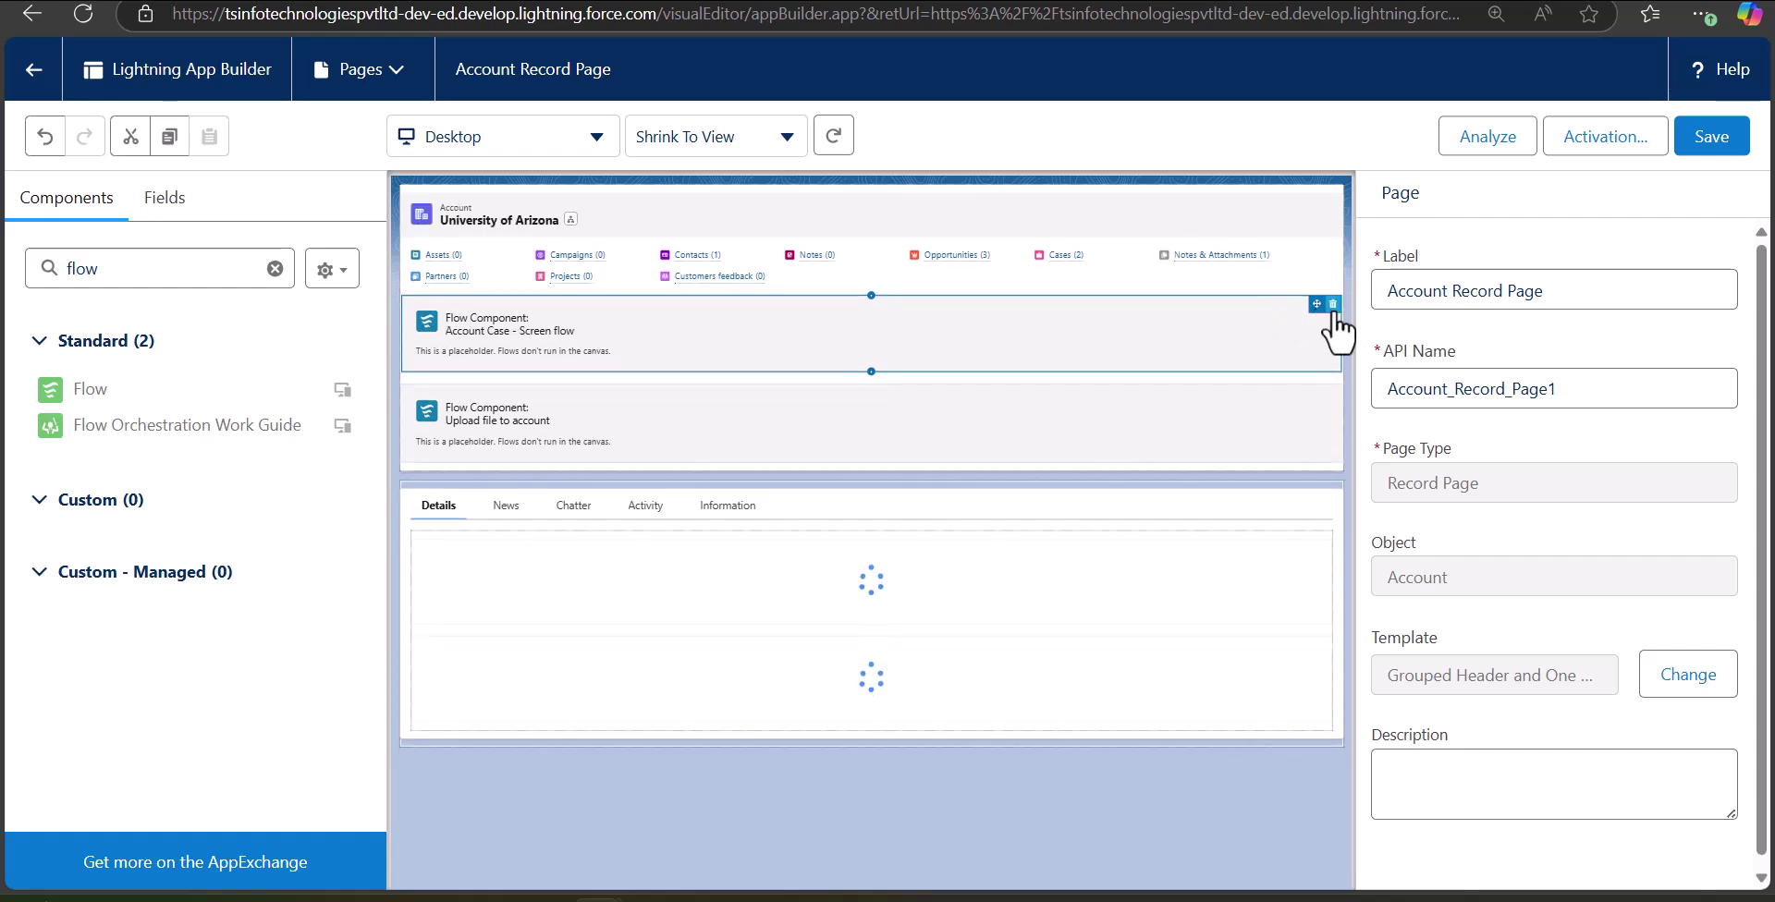
Step: Delete the extra flow component, set the remaining one to Create Account Cases, and exit the editor
click(1333, 305)
click(1033, 333)
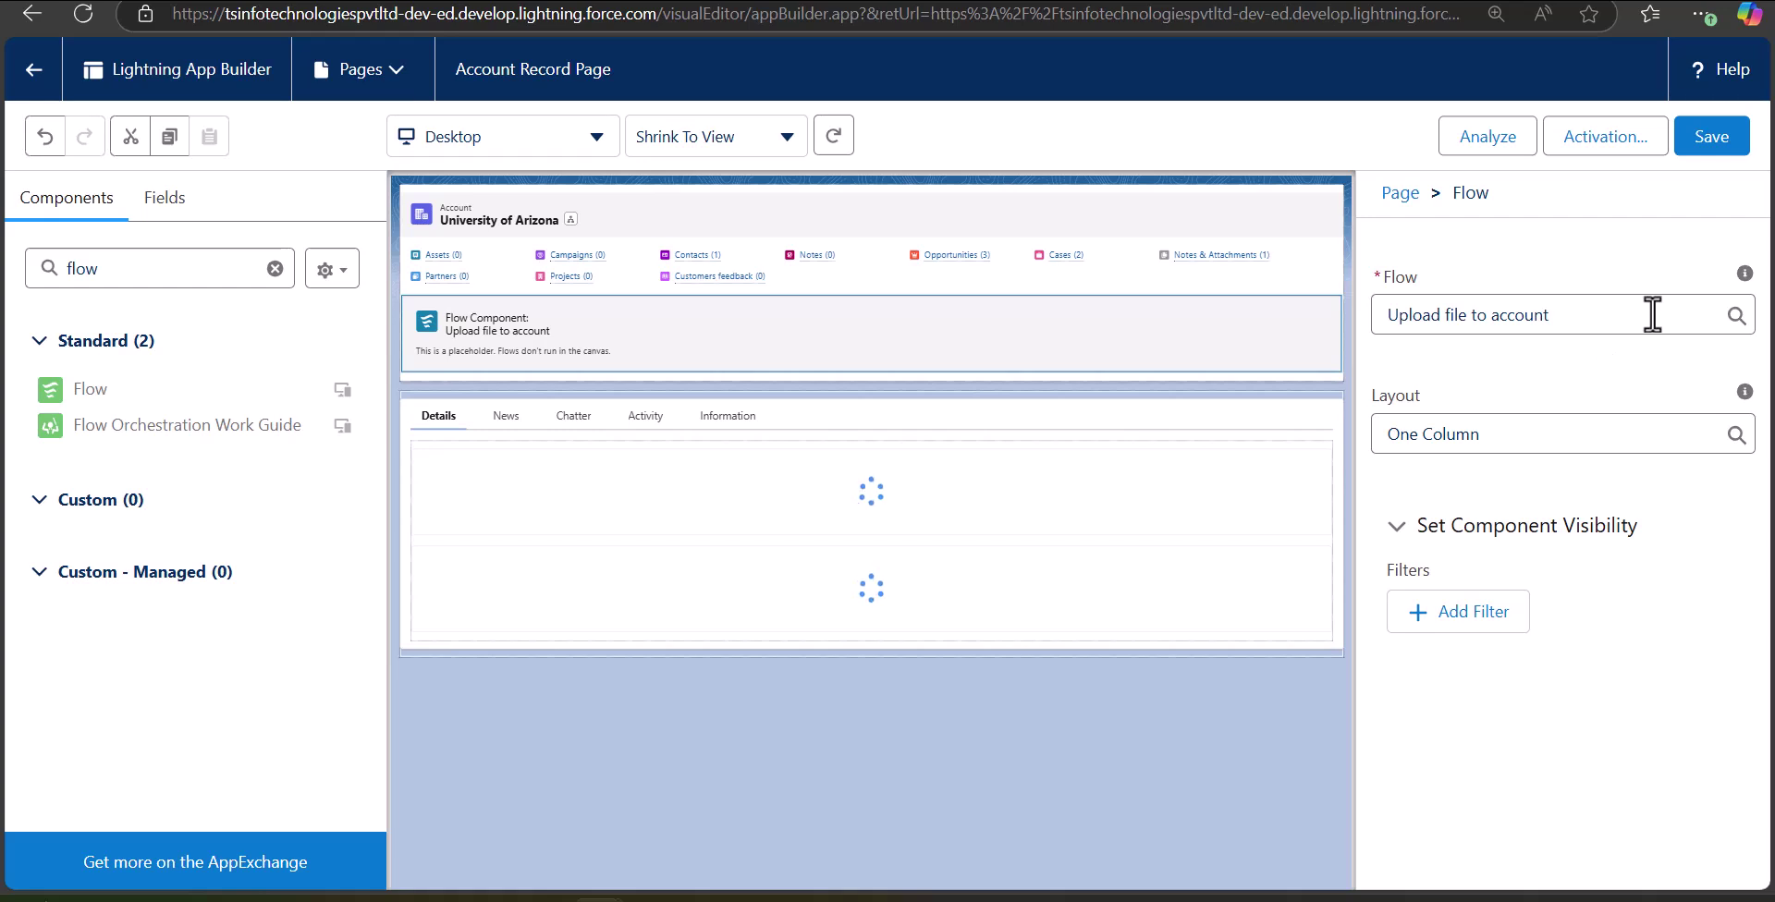
click(1730, 315)
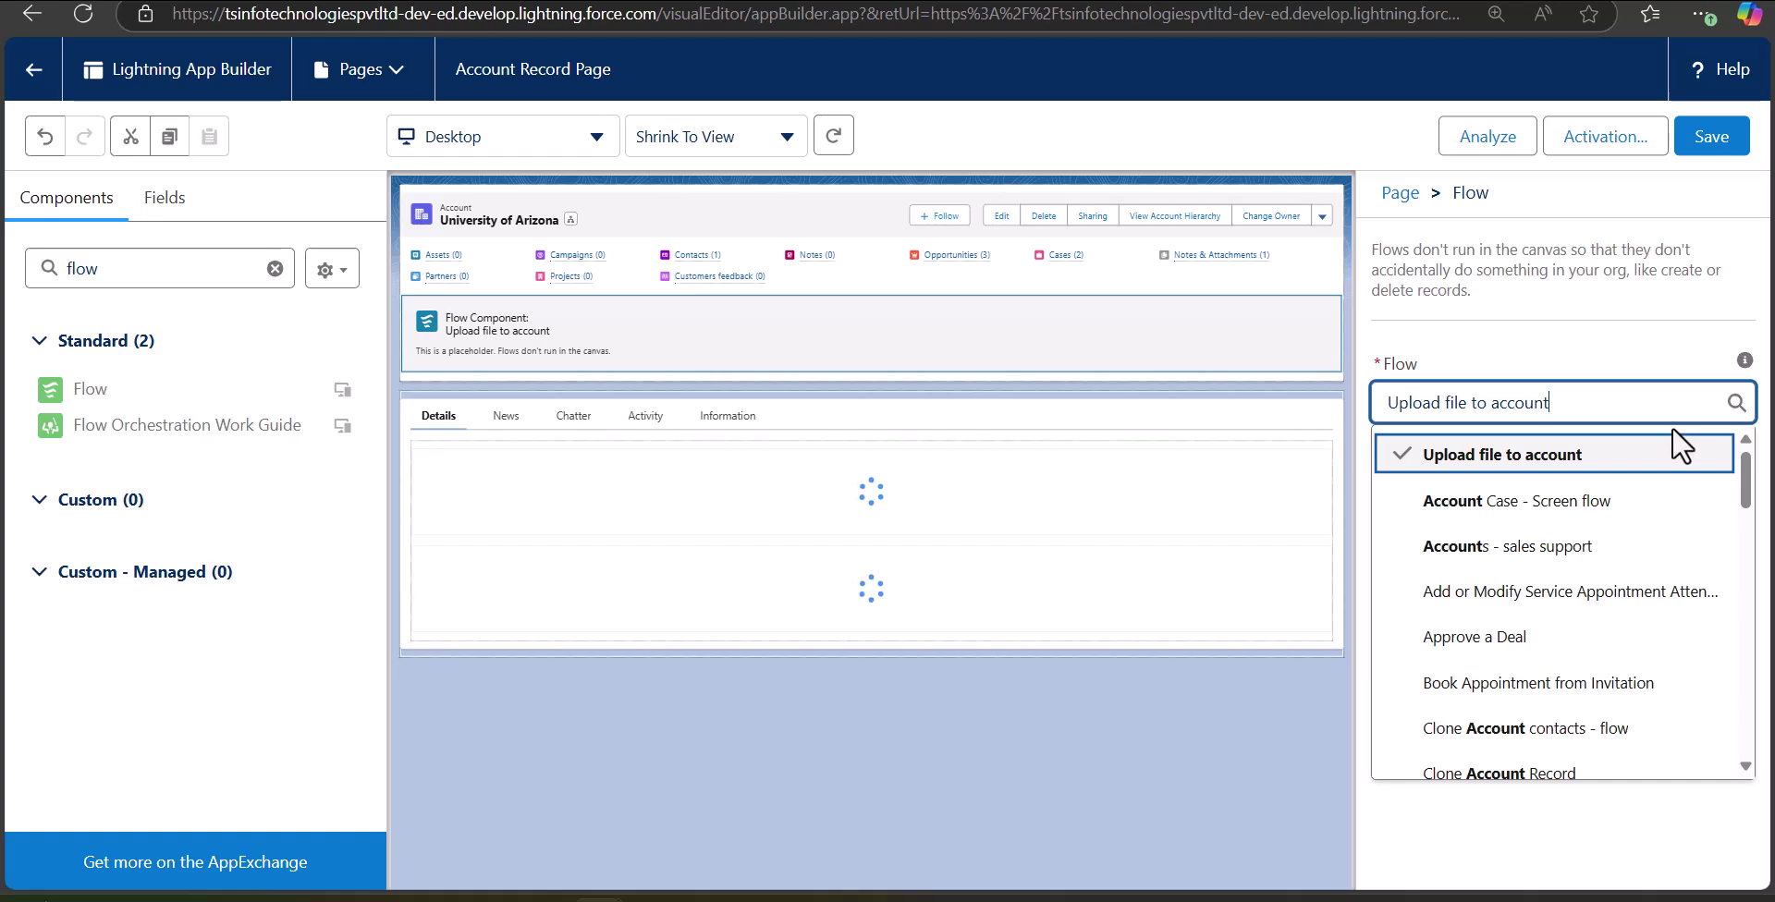
drag(1744, 474, 1747, 528)
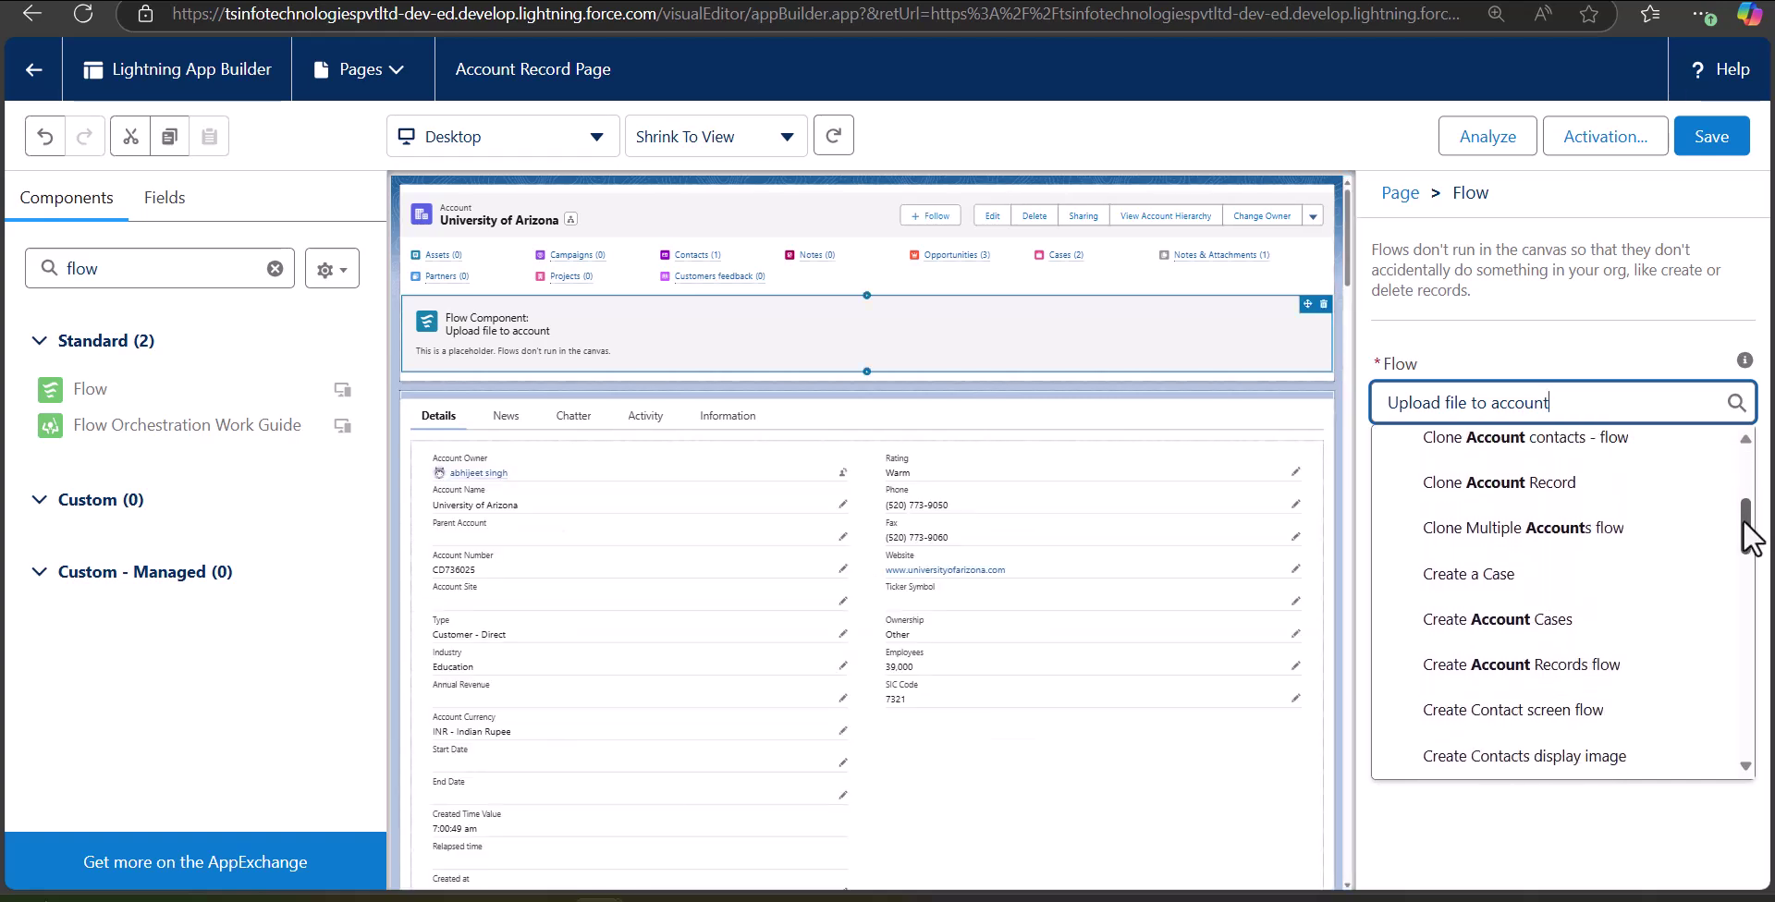
click(1632, 632)
scroll(1766, 716, down, 1)
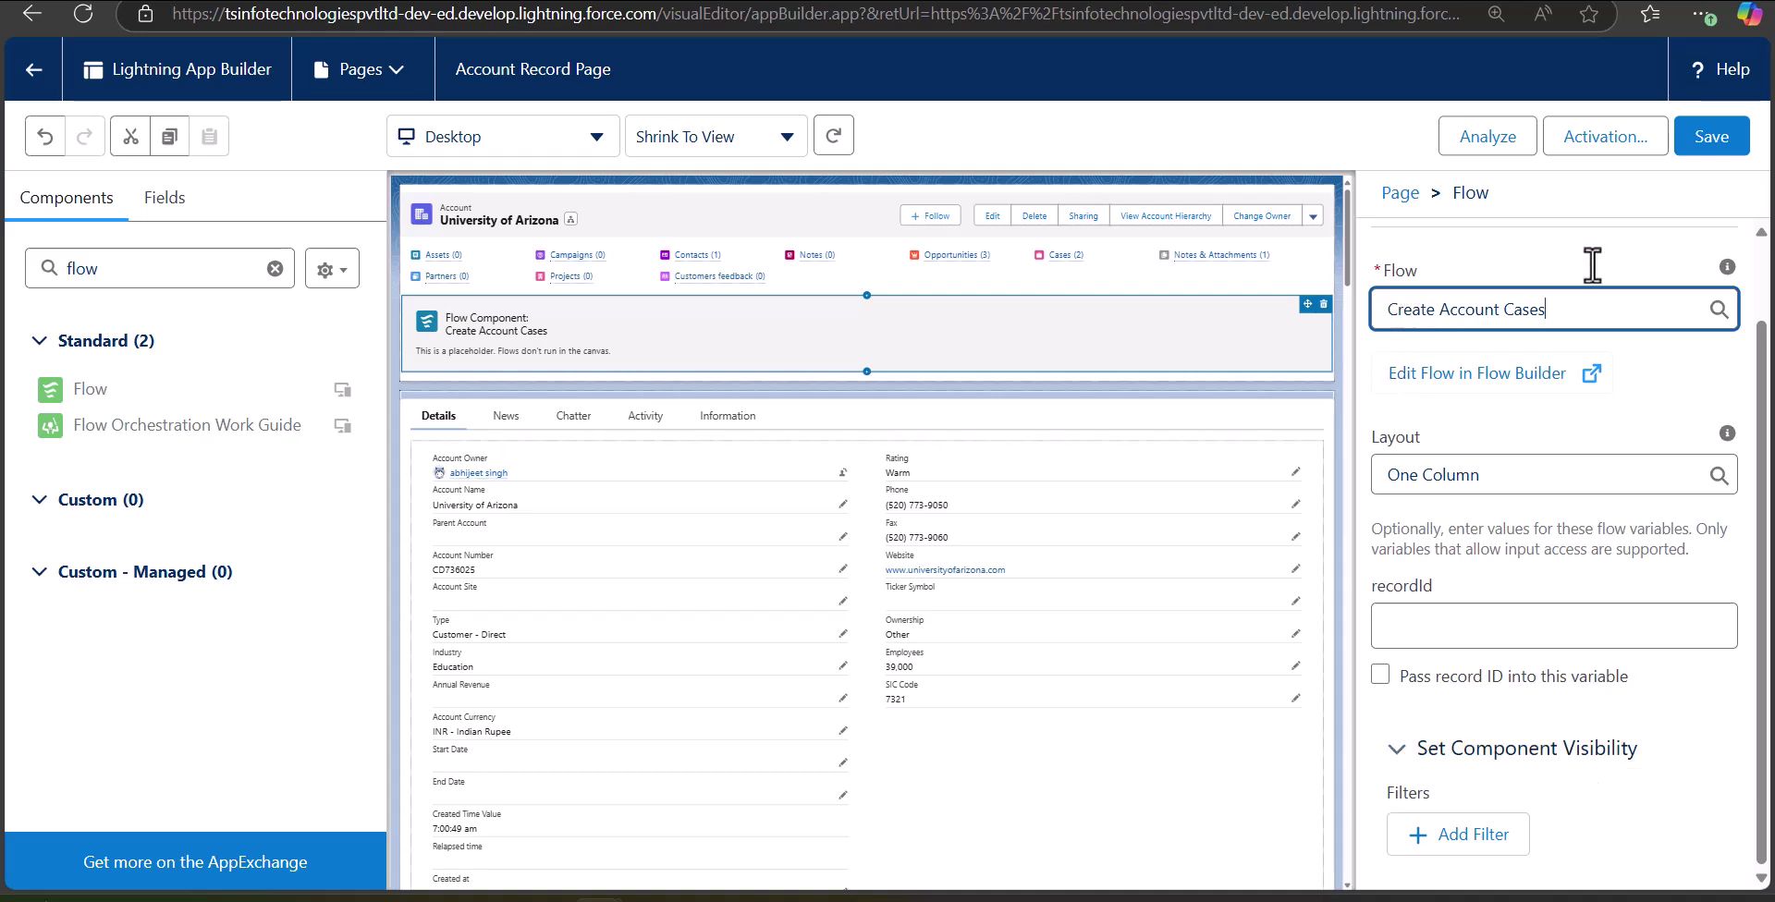
click(1414, 148)
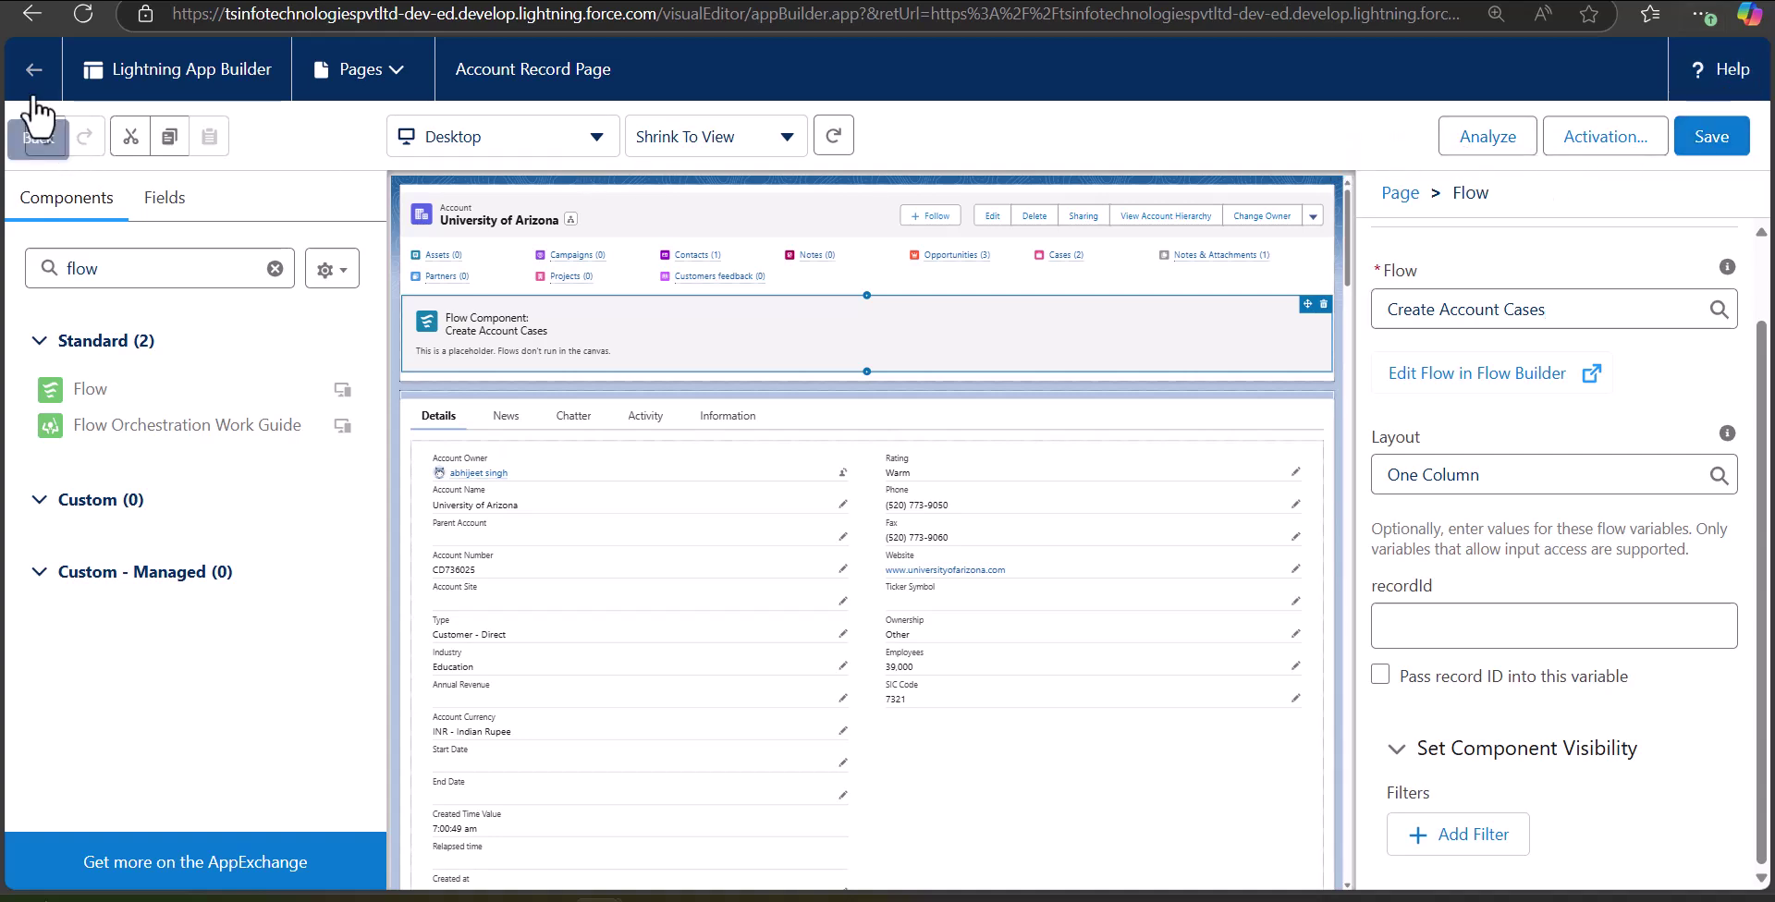
click(33, 69)
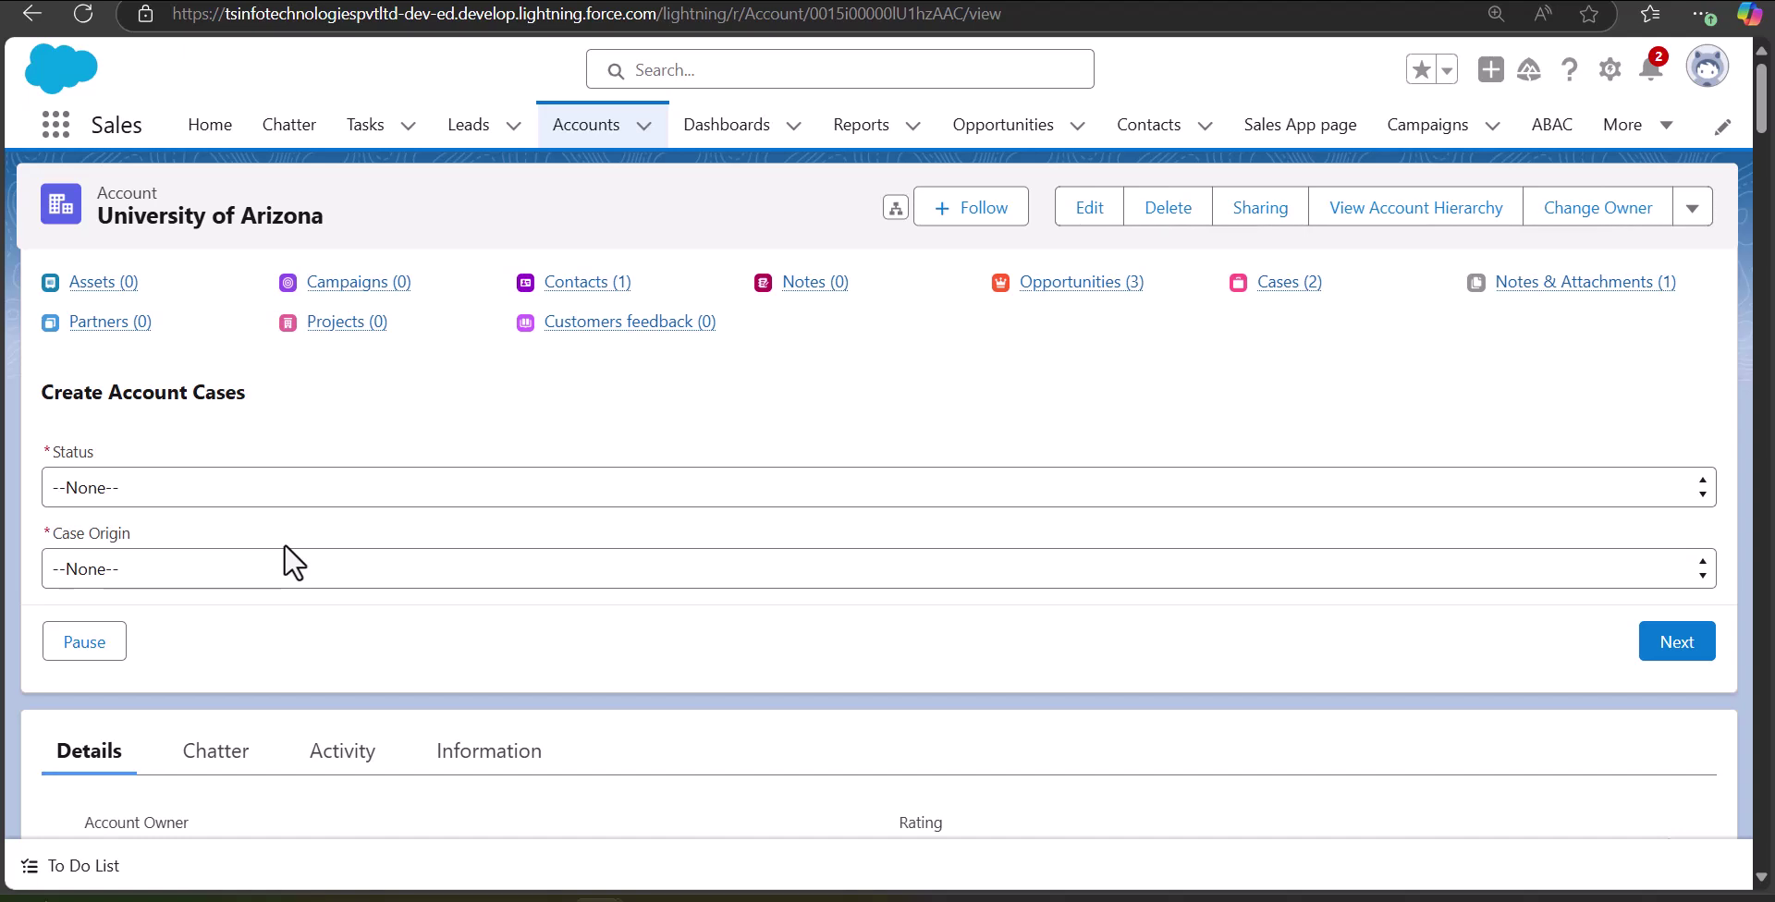
Step: Submit the account page flow with Status Working and Case Origin Phone, then view the Cases list
click(334, 503)
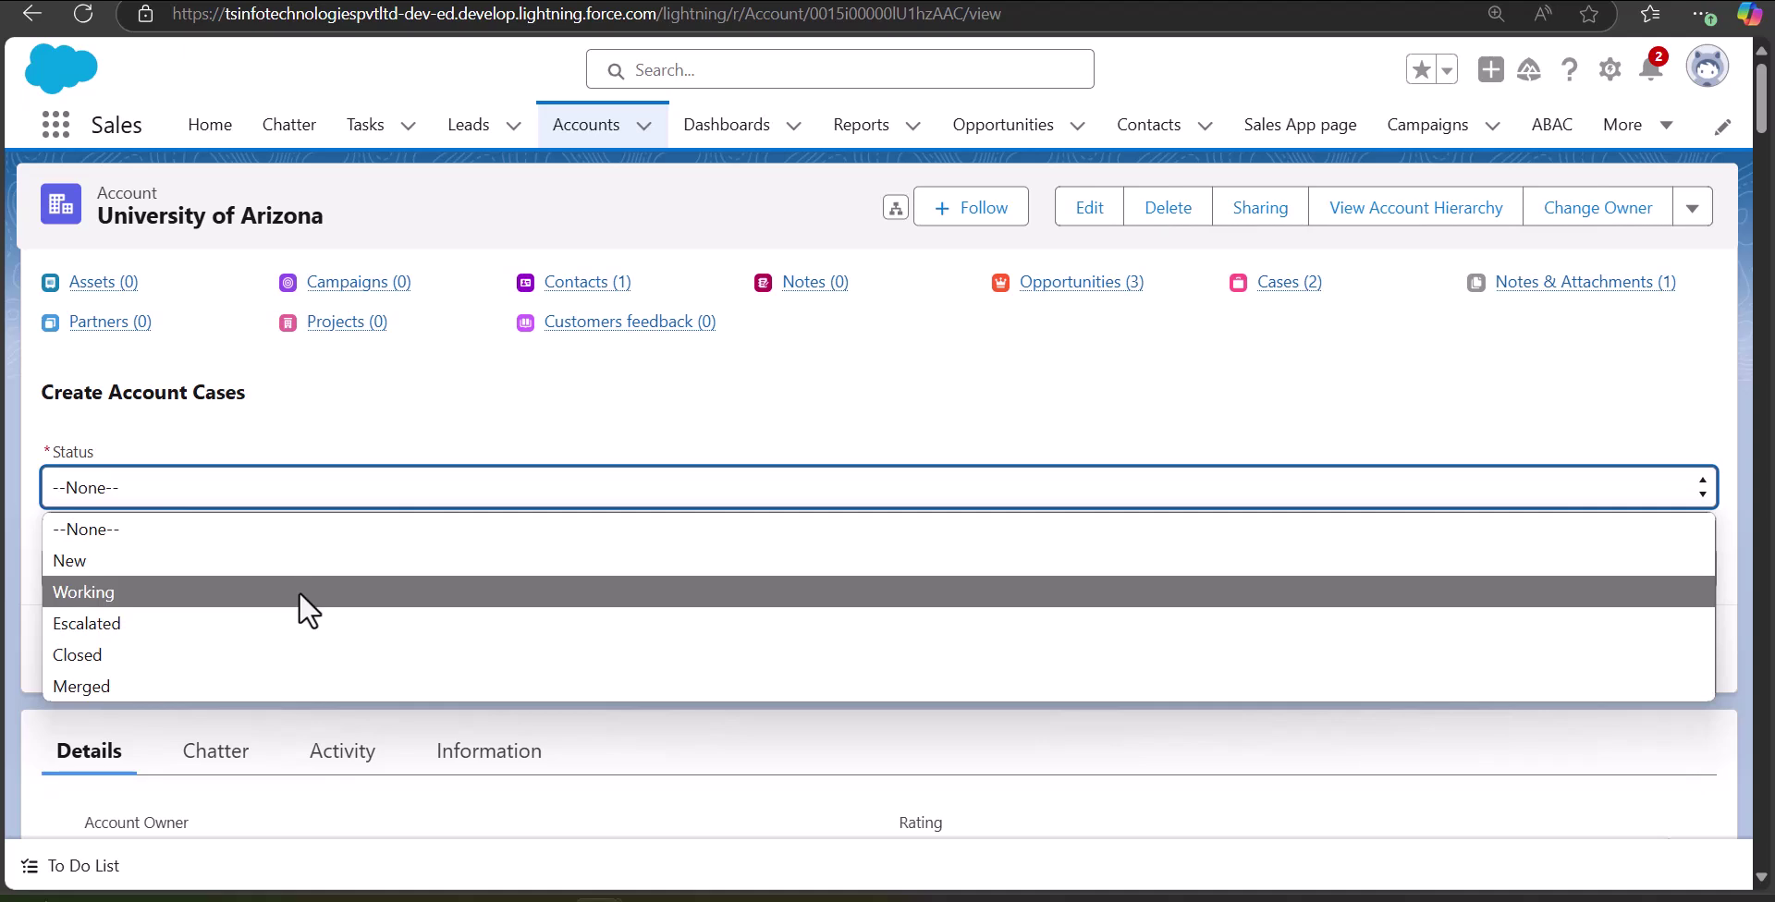
click(298, 590)
click(307, 572)
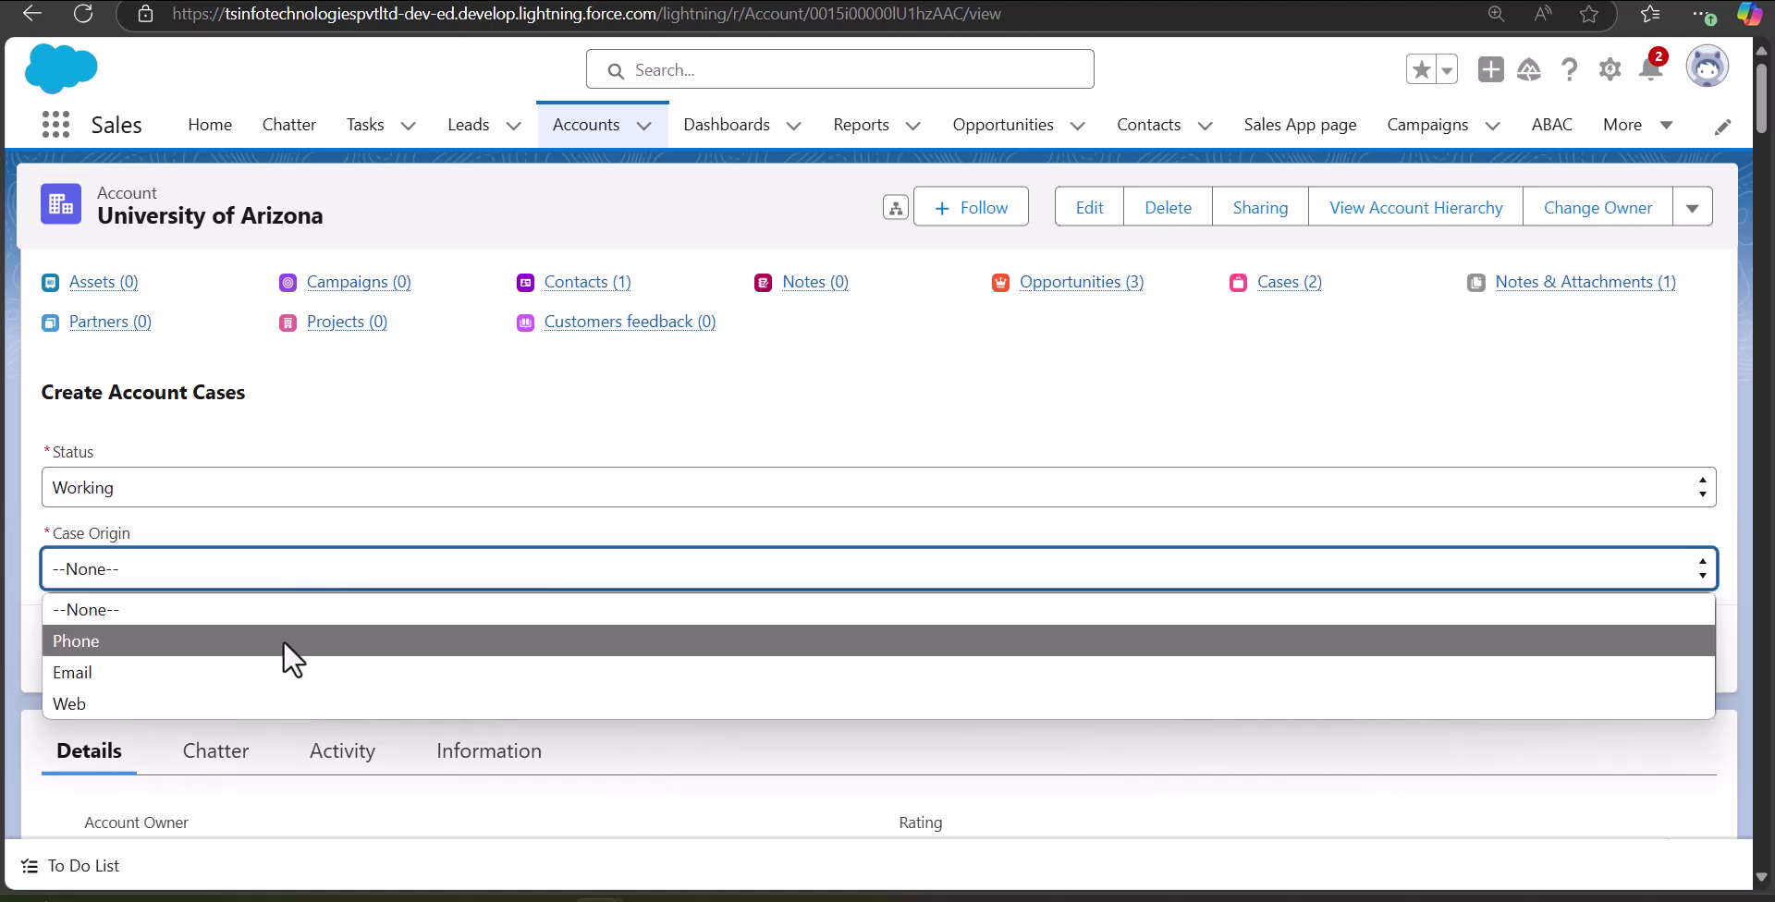
click(282, 649)
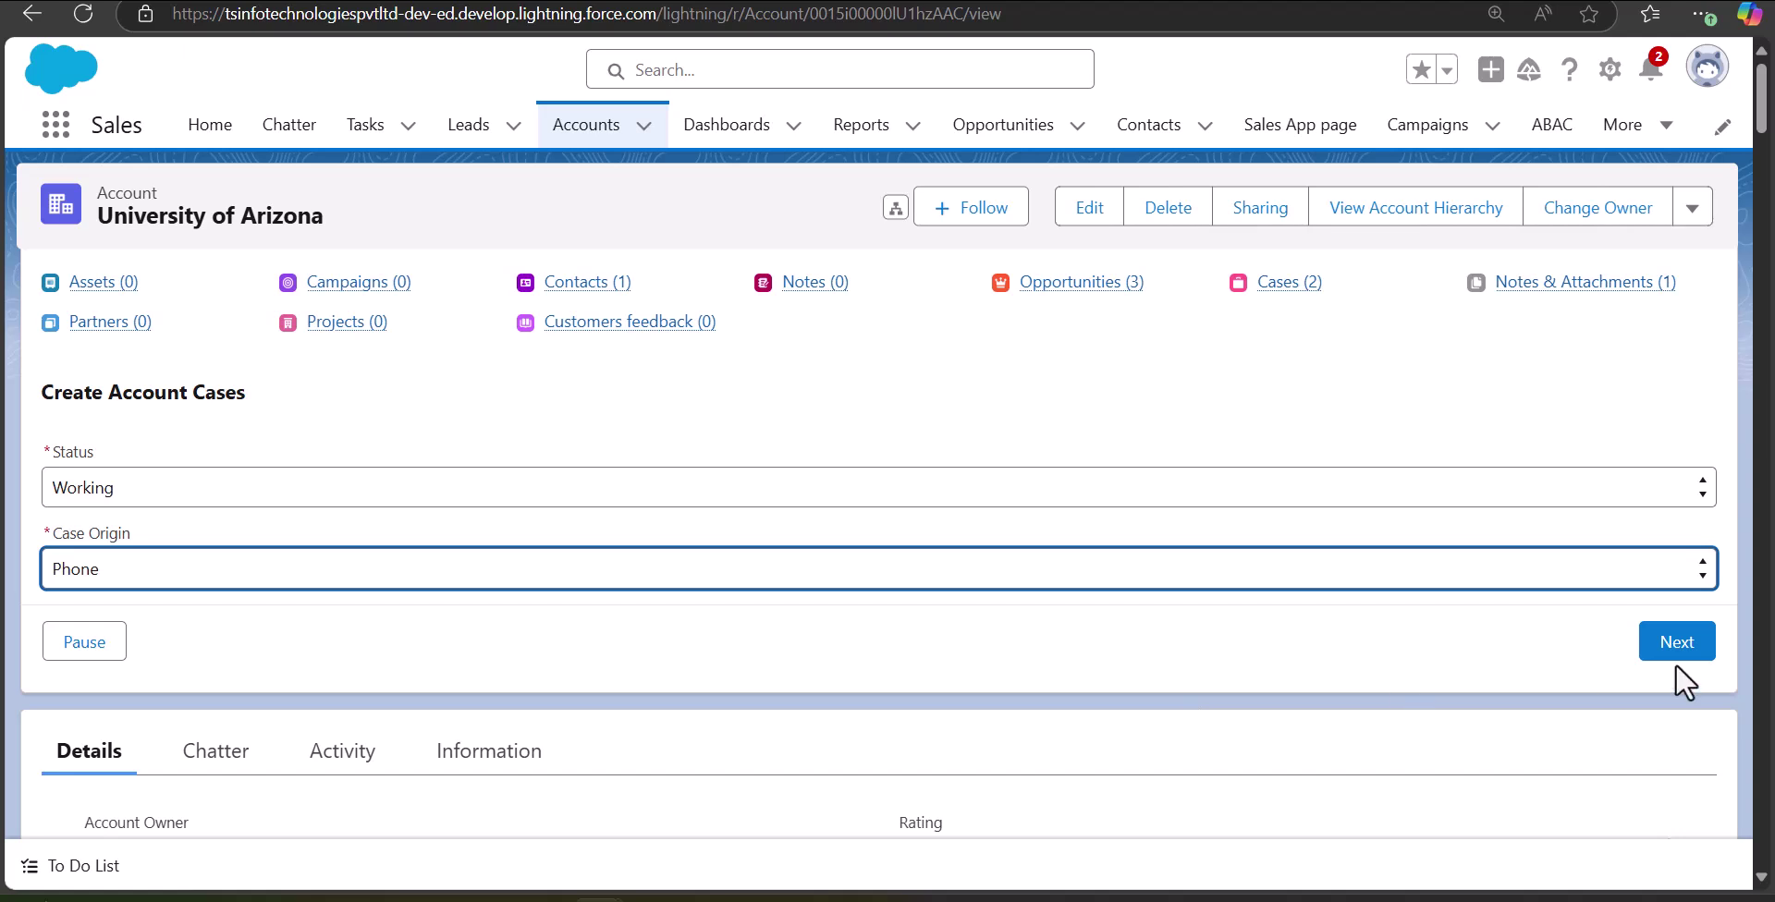
click(1703, 653)
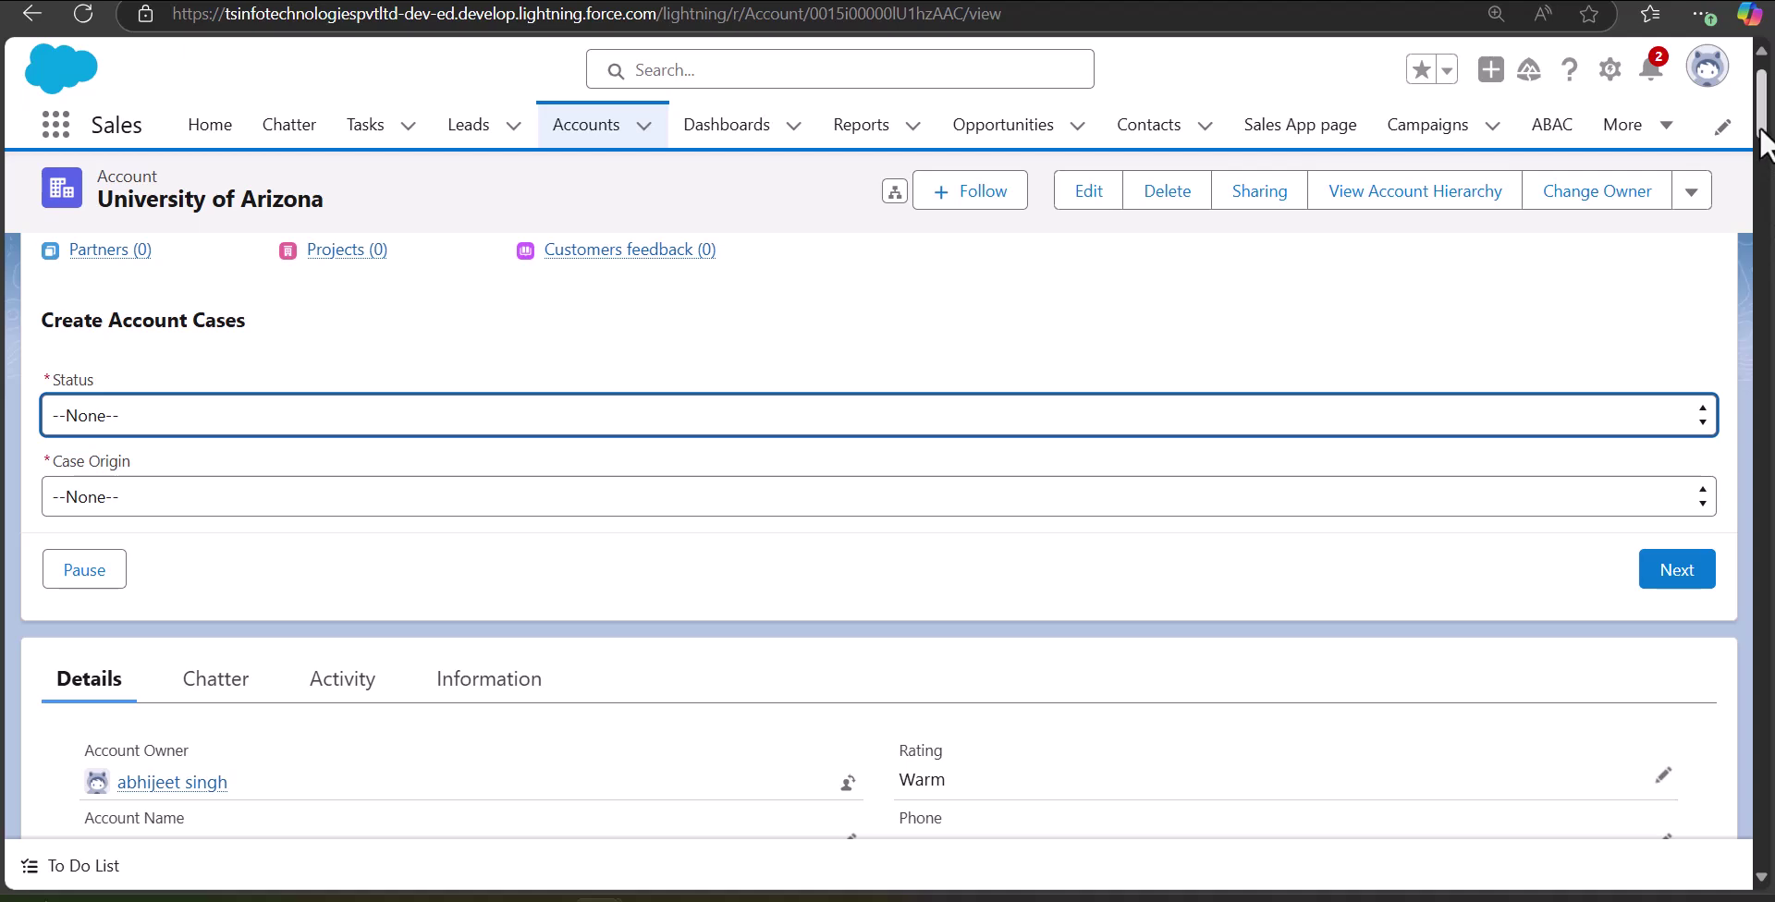
scroll(1762, 148, down, 2)
drag(1762, 157, 1725, 712)
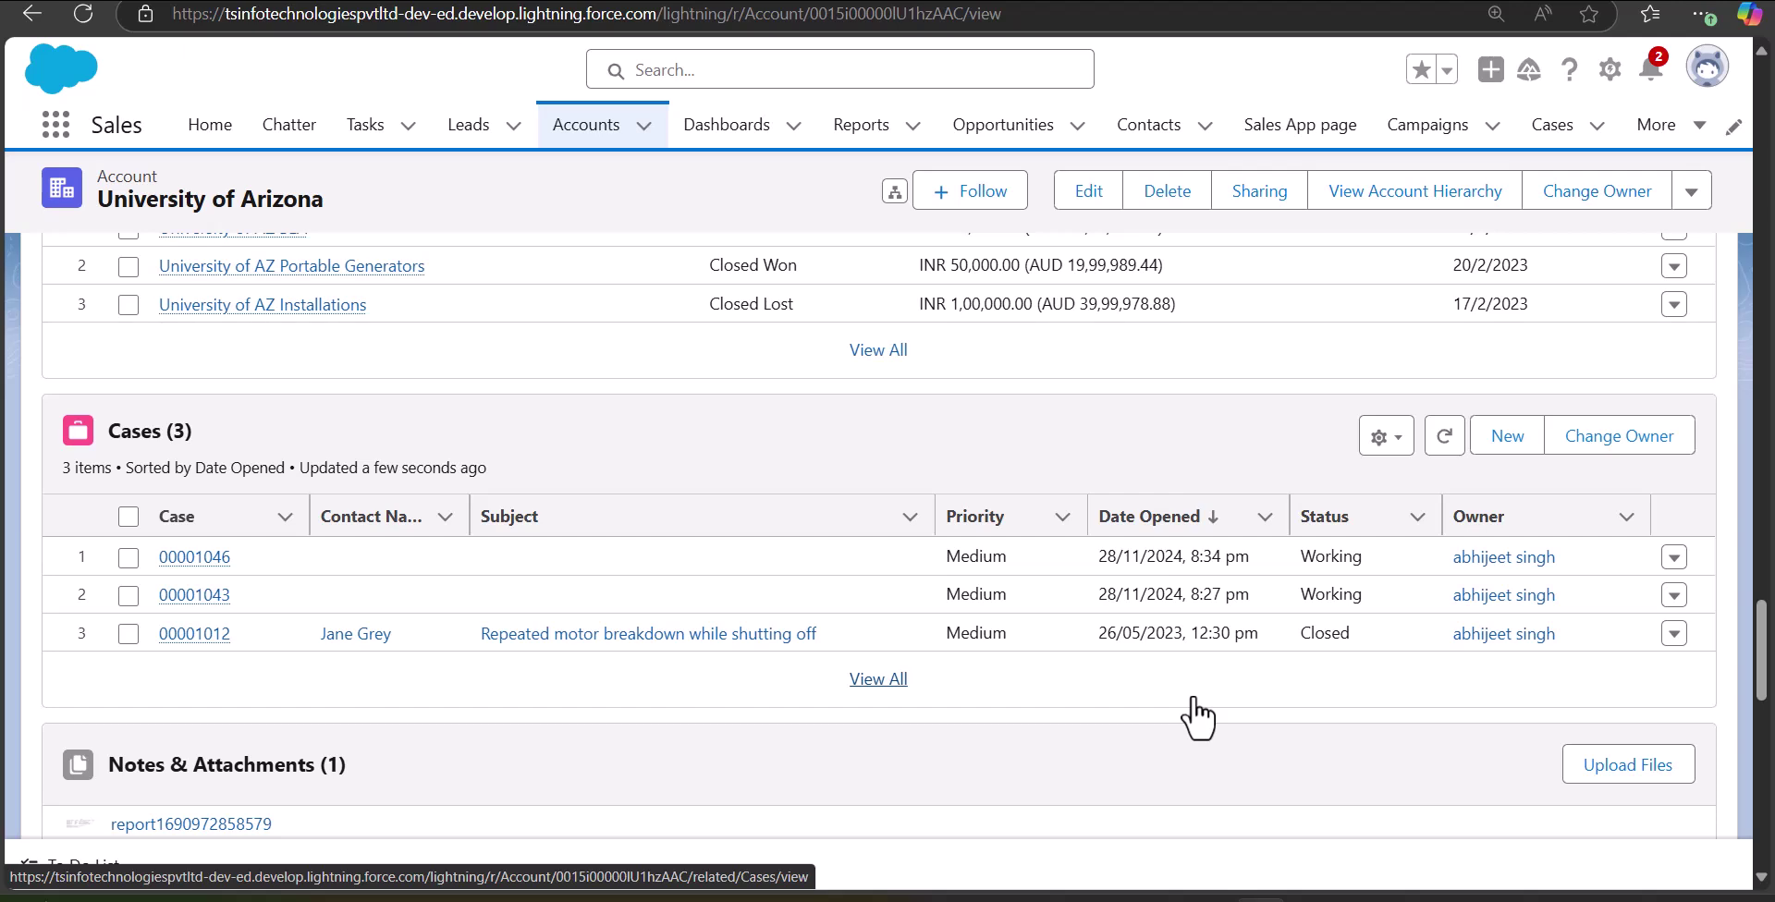